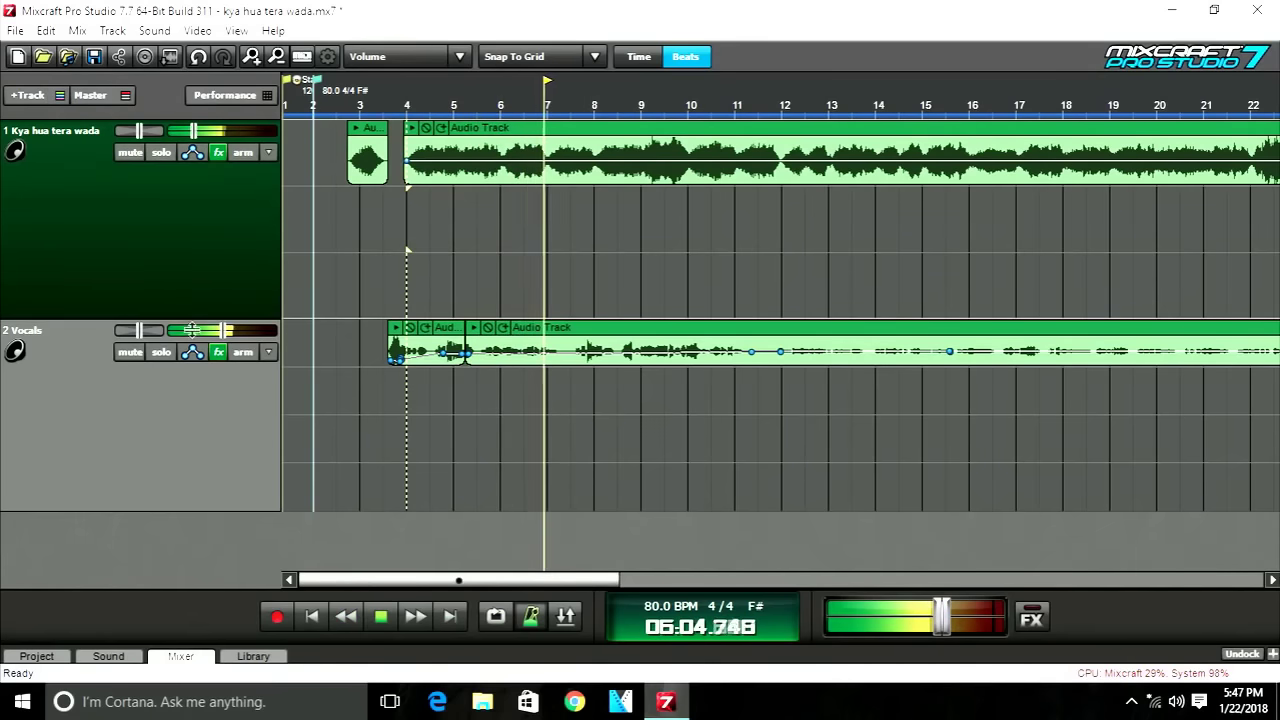
Stop playback and toggle the Kya hua tera wada track's mute on and off.
{"action": "key", "text": "space"}
{"action": "left_click", "coordinate": [130, 152]}
{"action": "left_click", "coordinate": [477, 208]}
{"action": "left_click", "coordinate": [130, 152]}
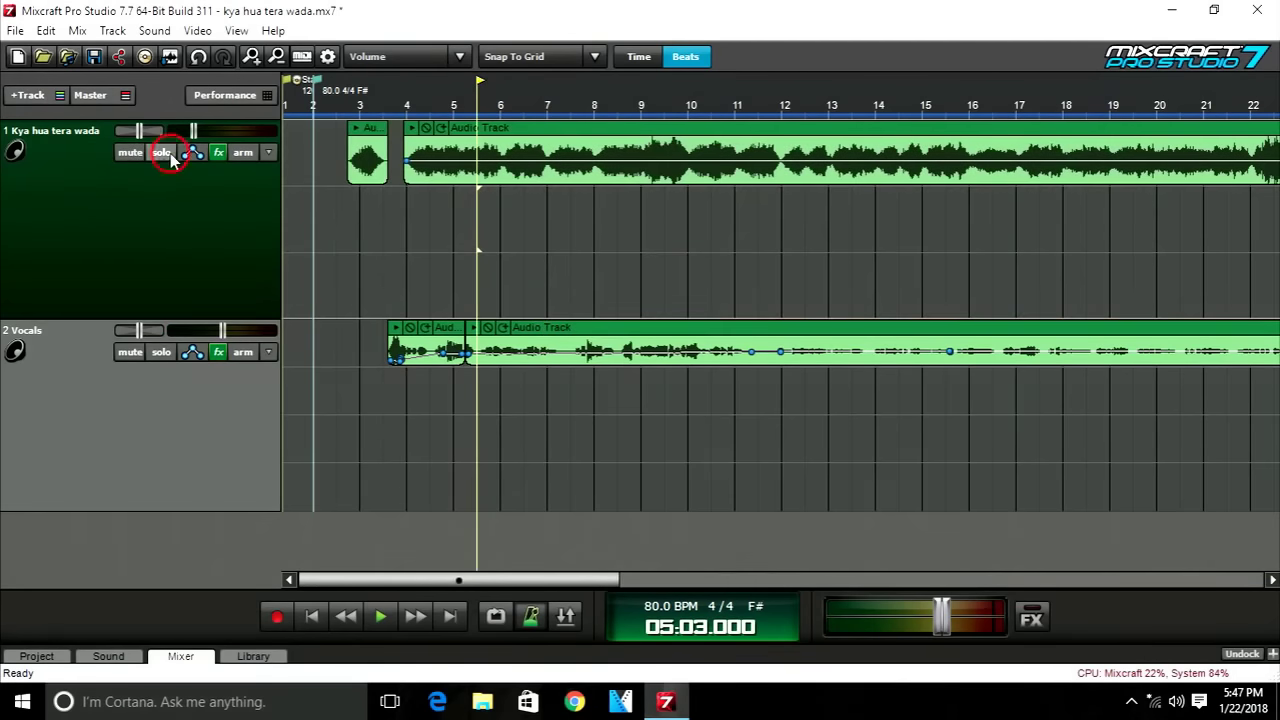
Solo the Kya hua tera wada track and play it from bar 4, beat 3.
{"action": "left_click", "coordinate": [163, 152]}
{"action": "left_click_drag", "start_coordinate": [367, 212], "coordinate": [422, 208]}
{"action": "left_click", "coordinate": [422, 208]}
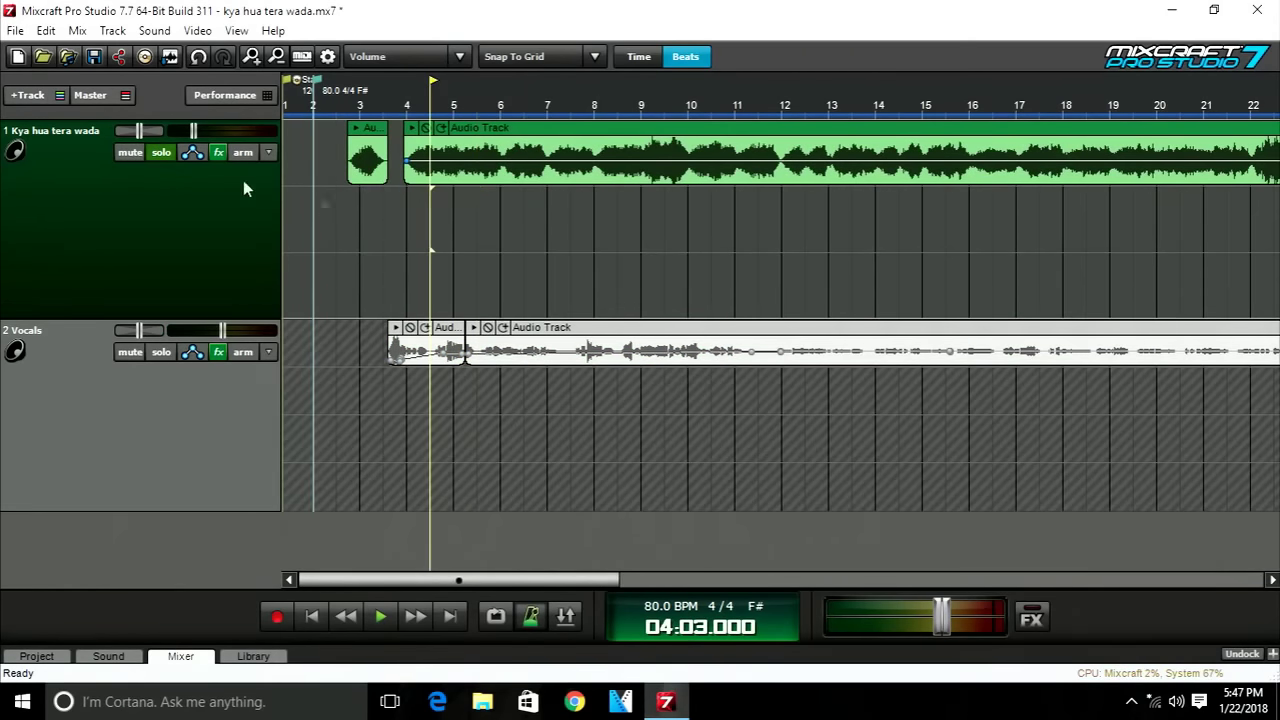
{"action": "left_click", "coordinate": [165, 152]}
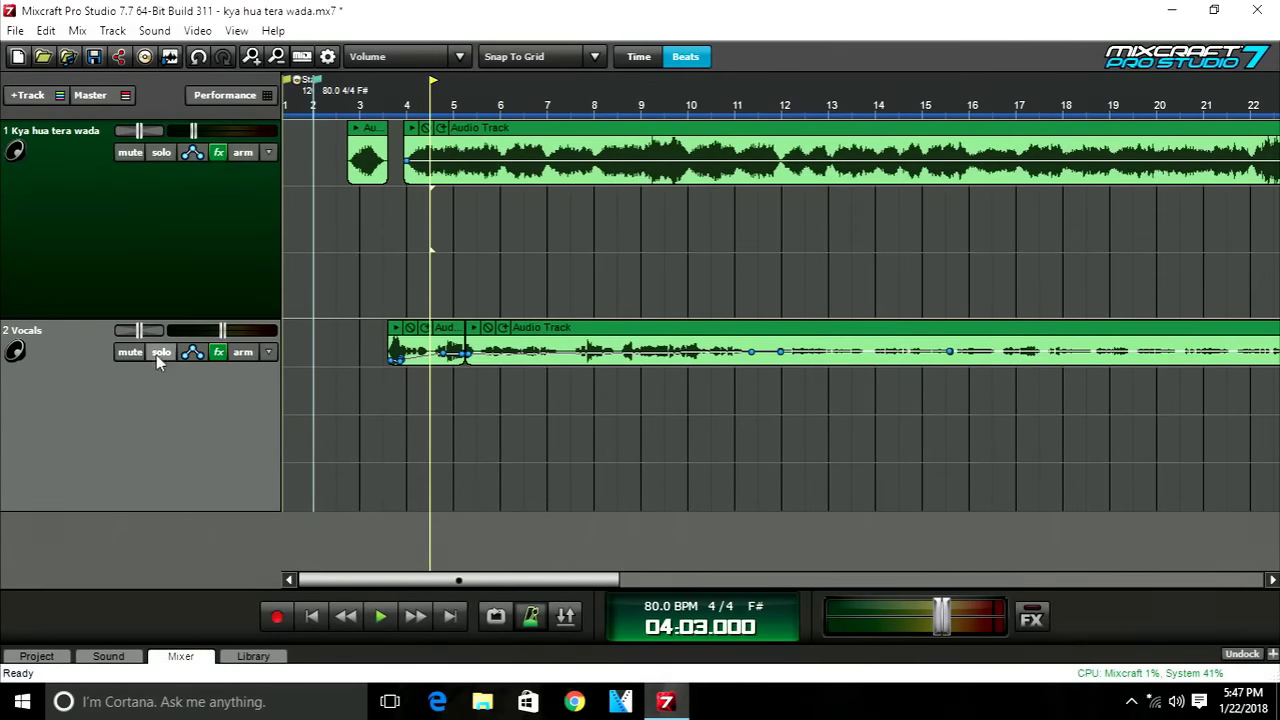
{"action": "left_click", "coordinate": [160, 153]}
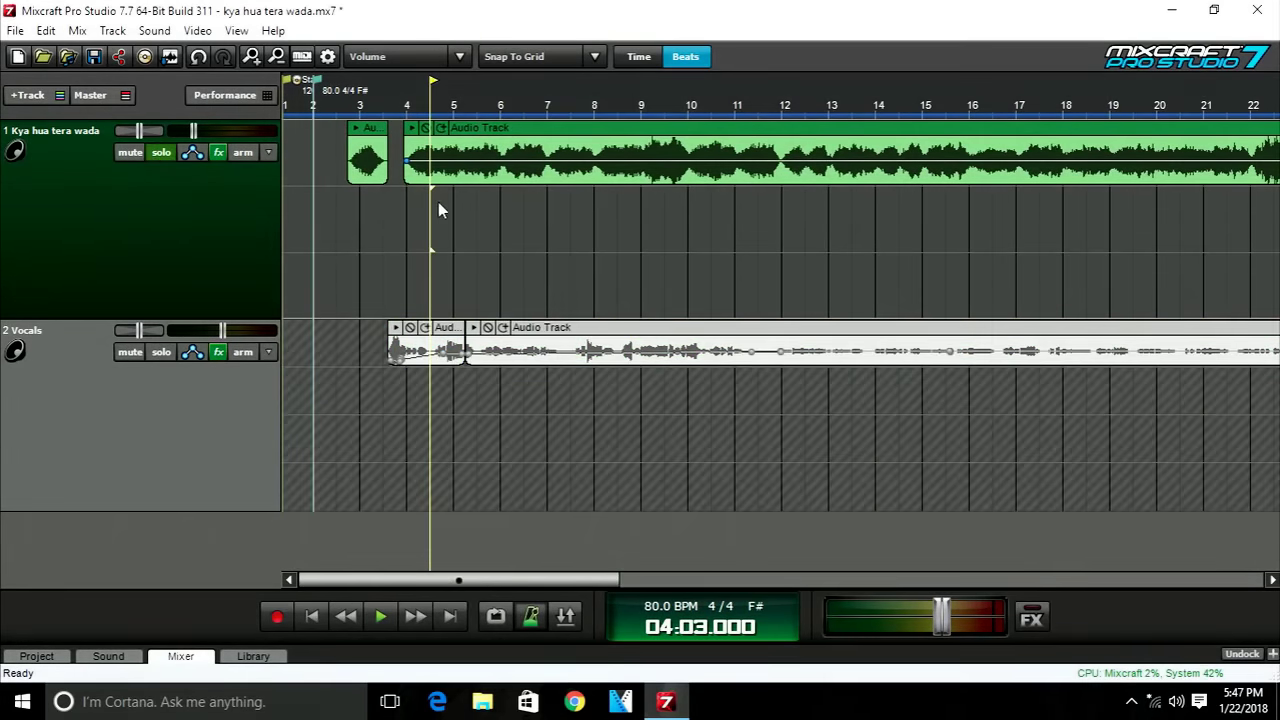
{"action": "key", "text": "space"}
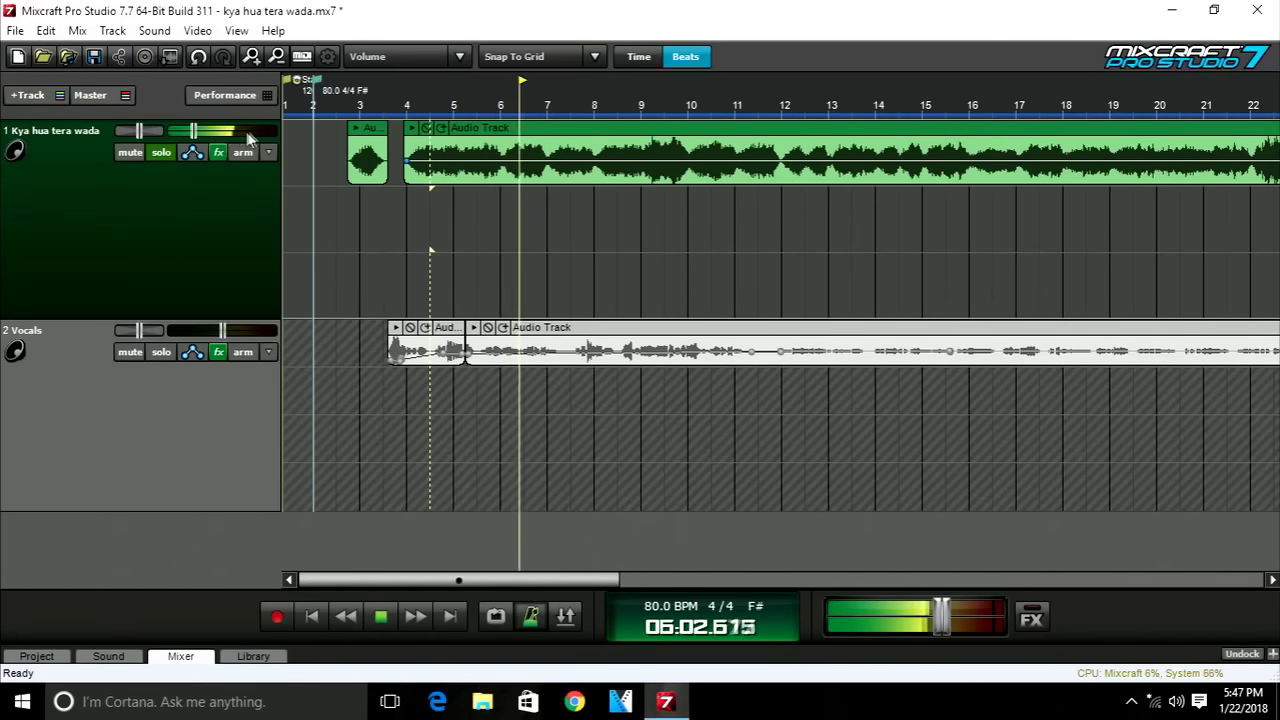
Test the Kya hua tera wada track's volume near maximum during playback, bring it back down, and settle it at about -8 dB.
{"action": "left_click_drag", "start_coordinate": [209, 134], "coordinate": [268, 142]}
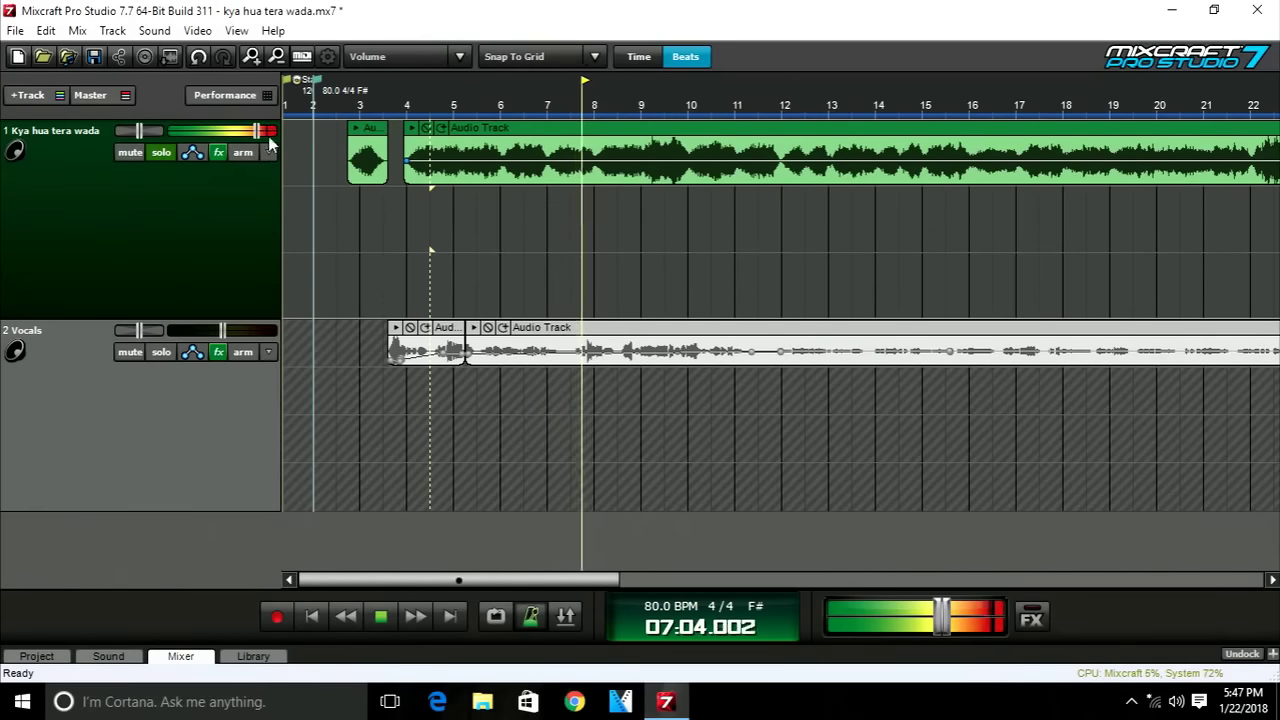
{"action": "left_click_drag", "start_coordinate": [270, 145], "coordinate": [198, 150]}
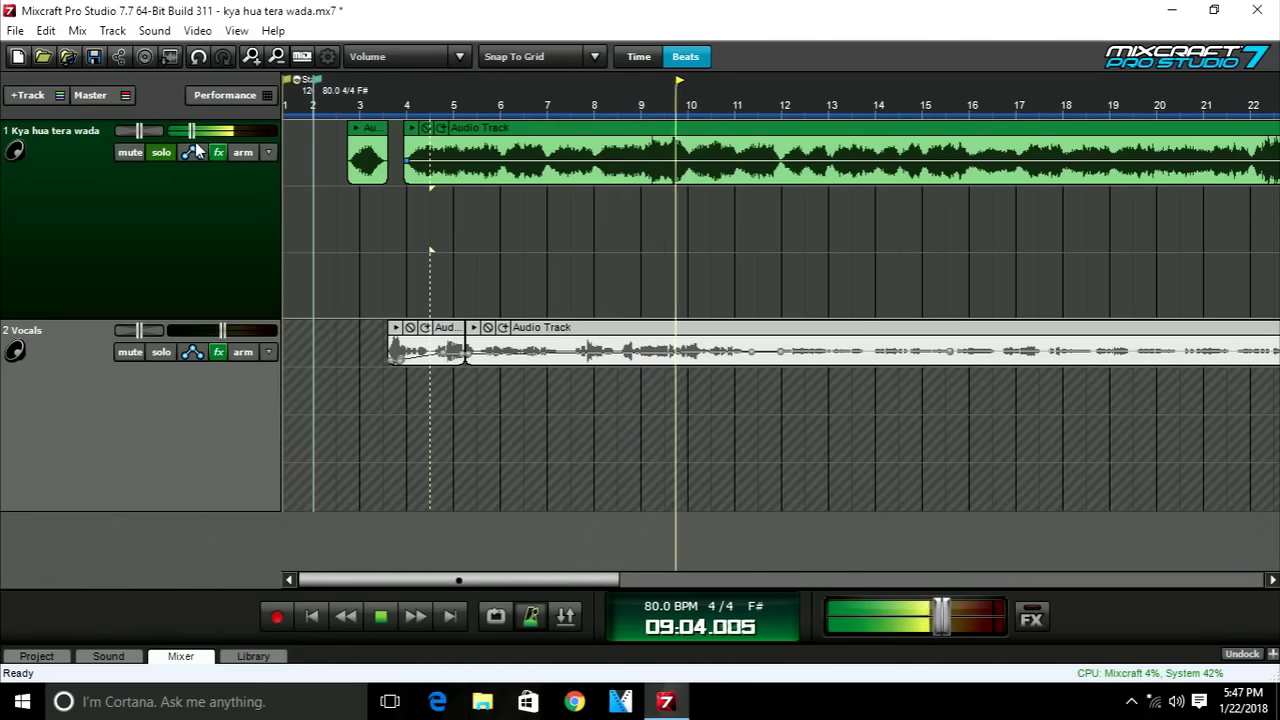
{"action": "mouse_move", "coordinate": [213, 143]}
{"action": "scroll", "coordinate": [215, 145], "scroll_direction": "up", "scroll_amount": 3}
{"action": "scroll", "coordinate": [220, 147], "scroll_direction": "up", "scroll_amount": 4}
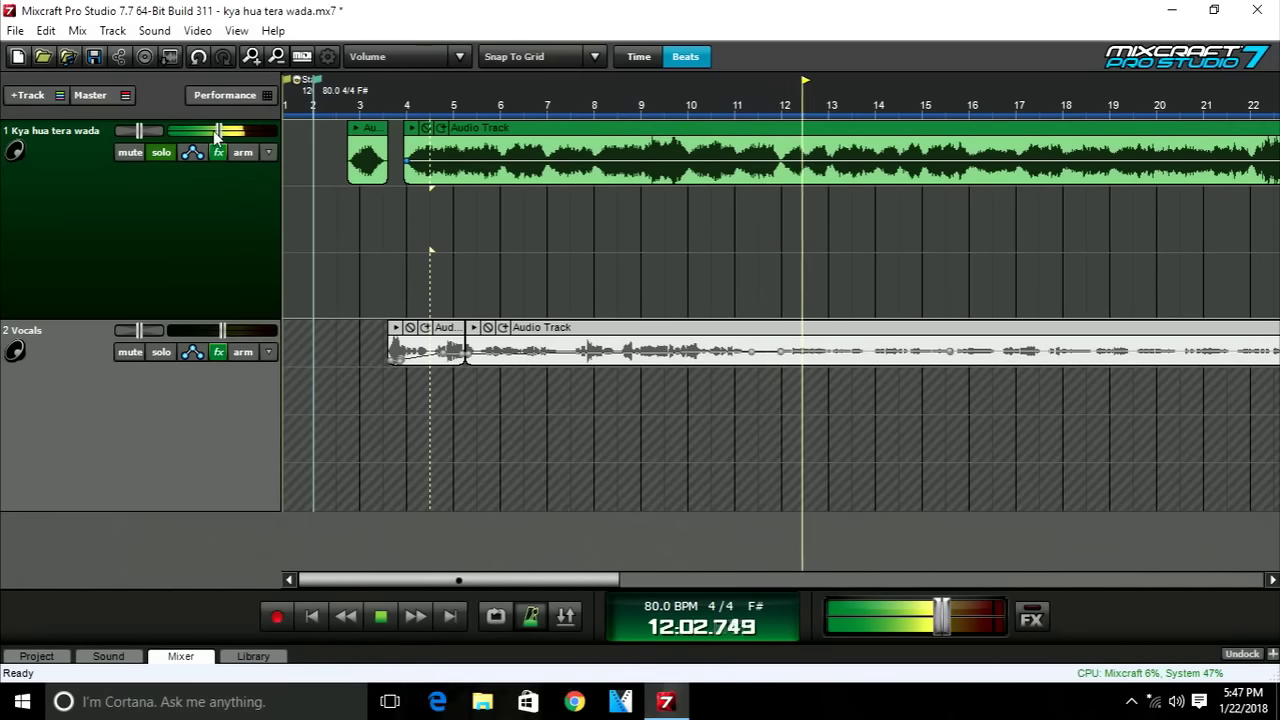
{"action": "scroll", "coordinate": [222, 140], "scroll_direction": "down", "scroll_amount": 1}
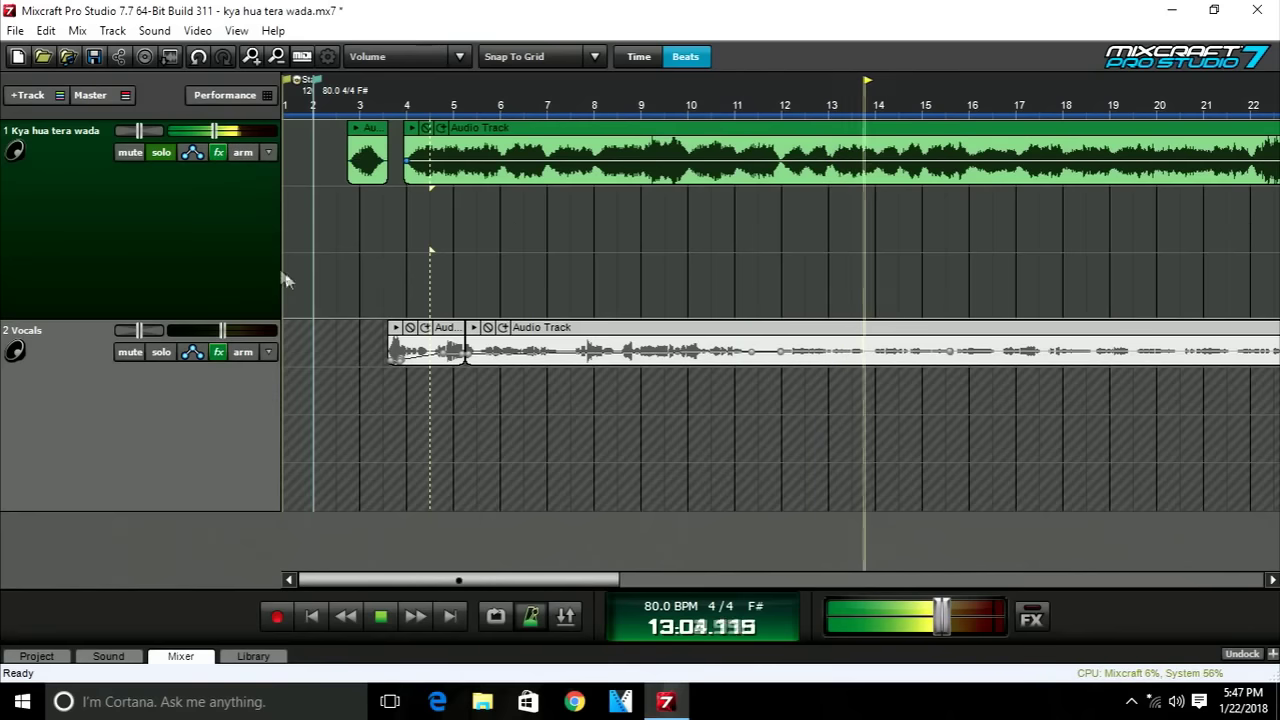
Stop playback and switch the solo from the Kya hua tera wada track to the Vocals track.
{"action": "left_click", "coordinate": [161, 154]}
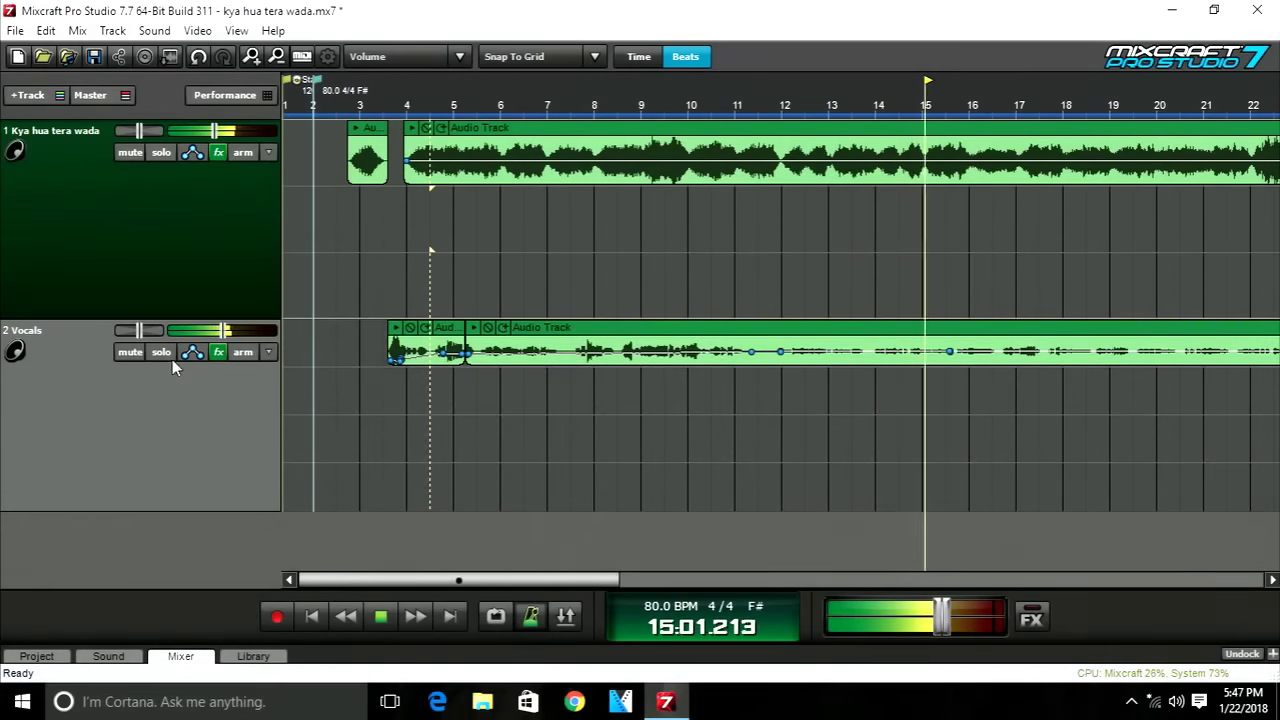
{"action": "key", "text": "space"}
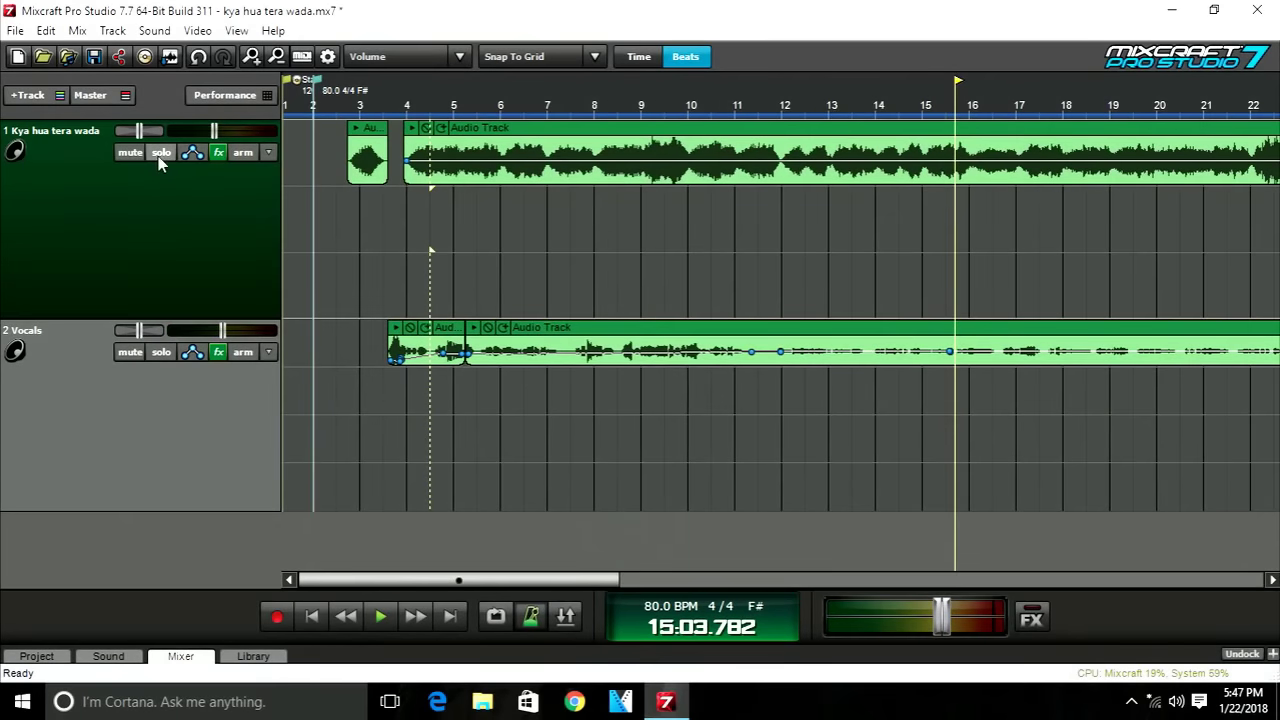
{"action": "left_click", "coordinate": [163, 155]}
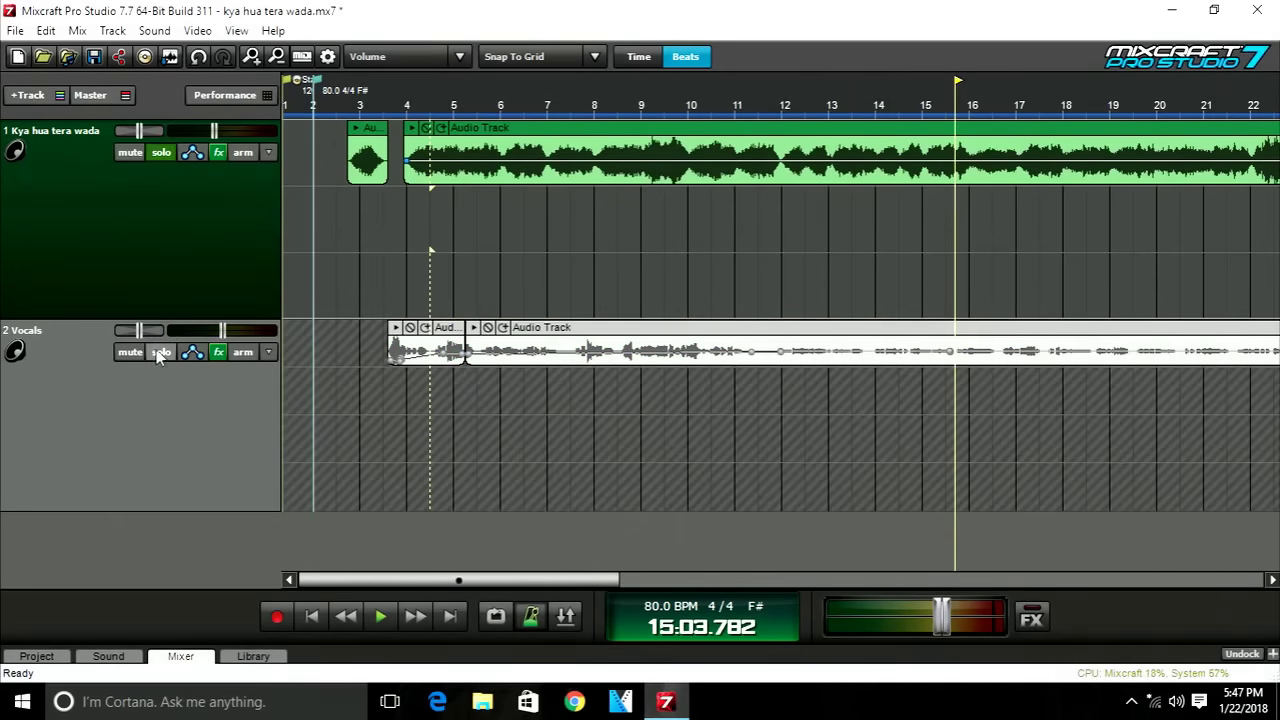
{"action": "left_click", "coordinate": [160, 352]}
{"action": "left_click", "coordinate": [162, 152]}
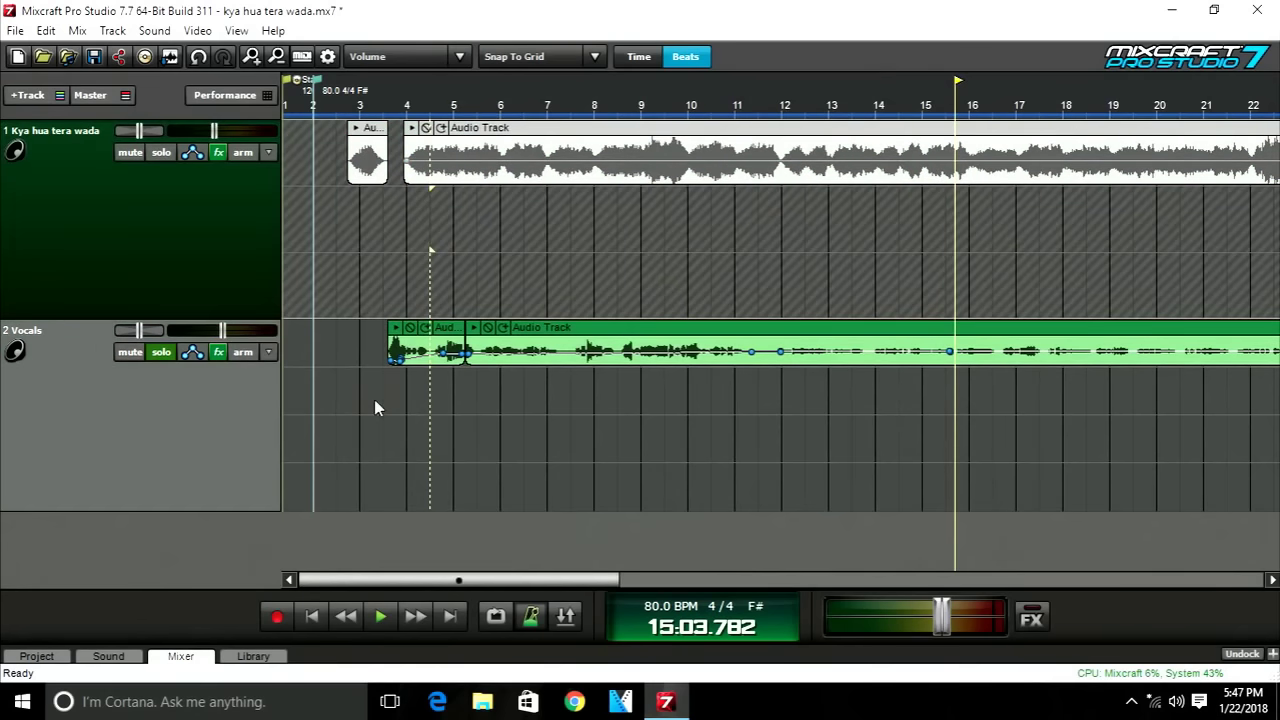
Play the soloed Vocals track from the start of its first clip and check its level.
{"action": "left_click", "coordinate": [377, 400]}
{"action": "scroll", "coordinate": [474, 411], "scroll_direction": "up", "scroll_amount": 5}
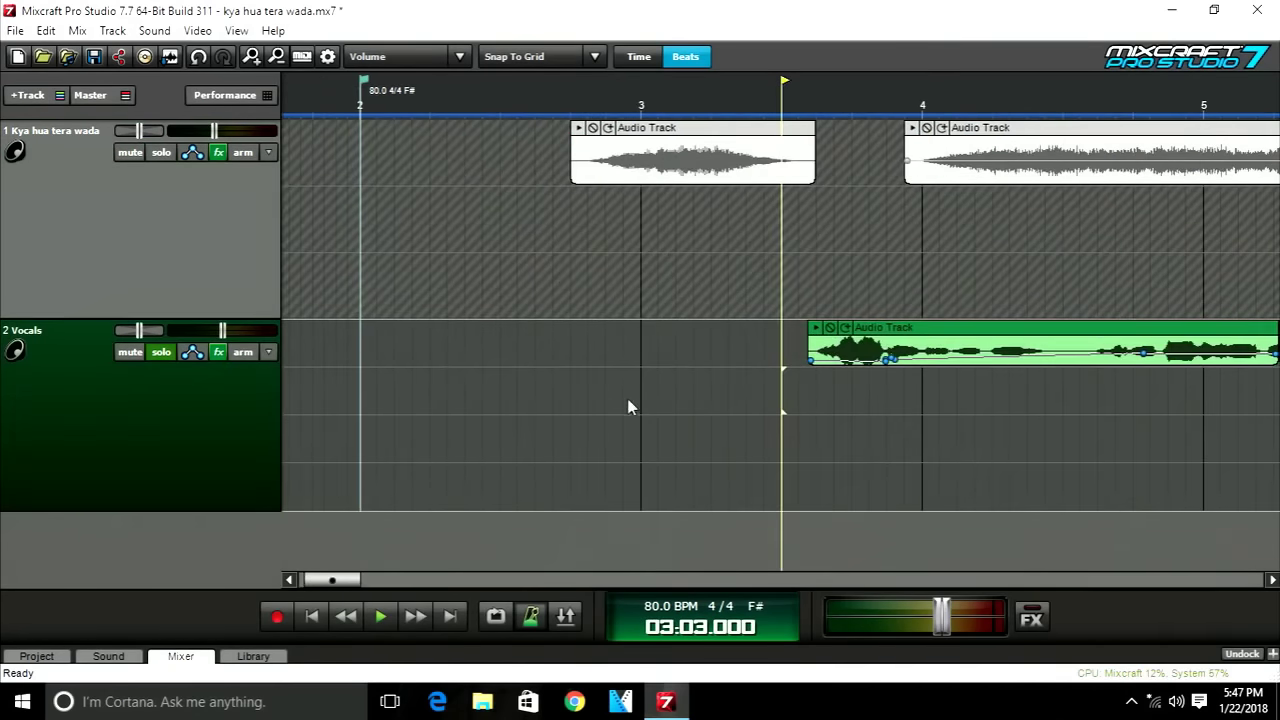
{"action": "scroll", "coordinate": [628, 406], "scroll_direction": "down", "scroll_amount": 3}
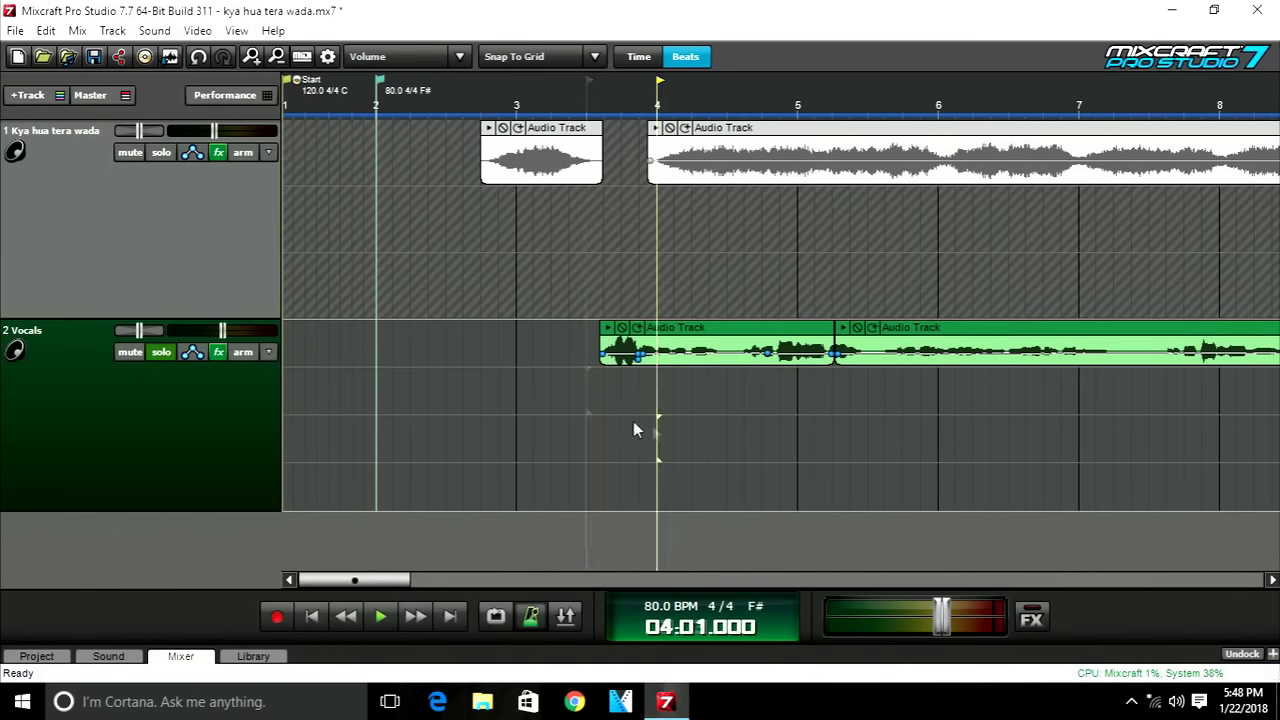
{"action": "key", "text": "space"}
{"action": "scroll", "coordinate": [624, 426], "scroll_direction": "up", "scroll_amount": 2}
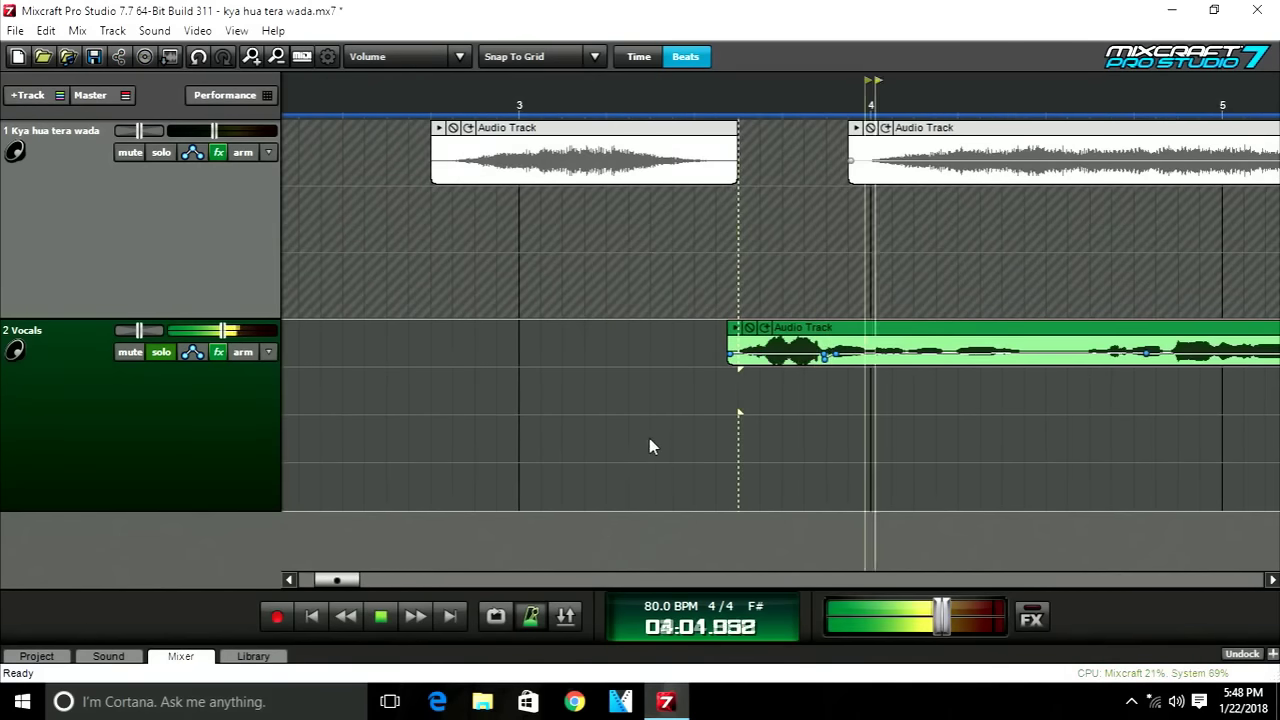
{"action": "scroll", "coordinate": [649, 438], "scroll_direction": "down", "scroll_amount": 2}
{"action": "scroll", "coordinate": [643, 441], "scroll_direction": "down", "scroll_amount": 2}
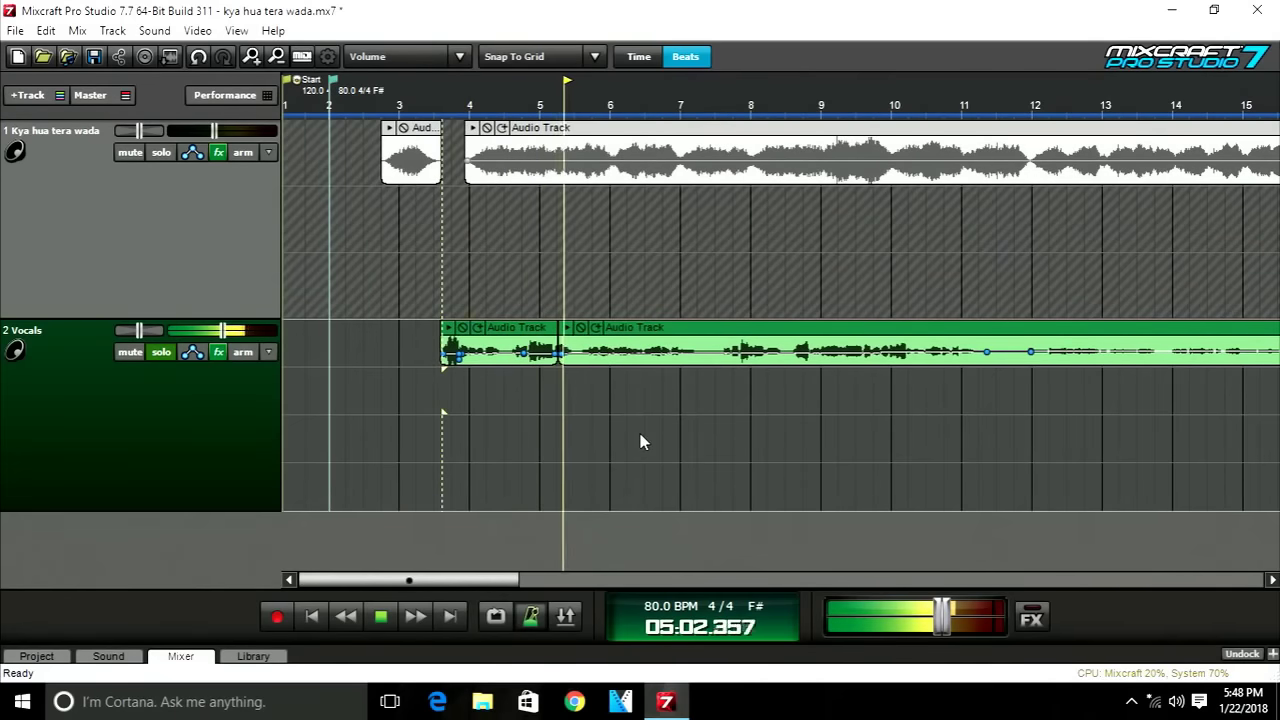
{"action": "key", "text": "space"}
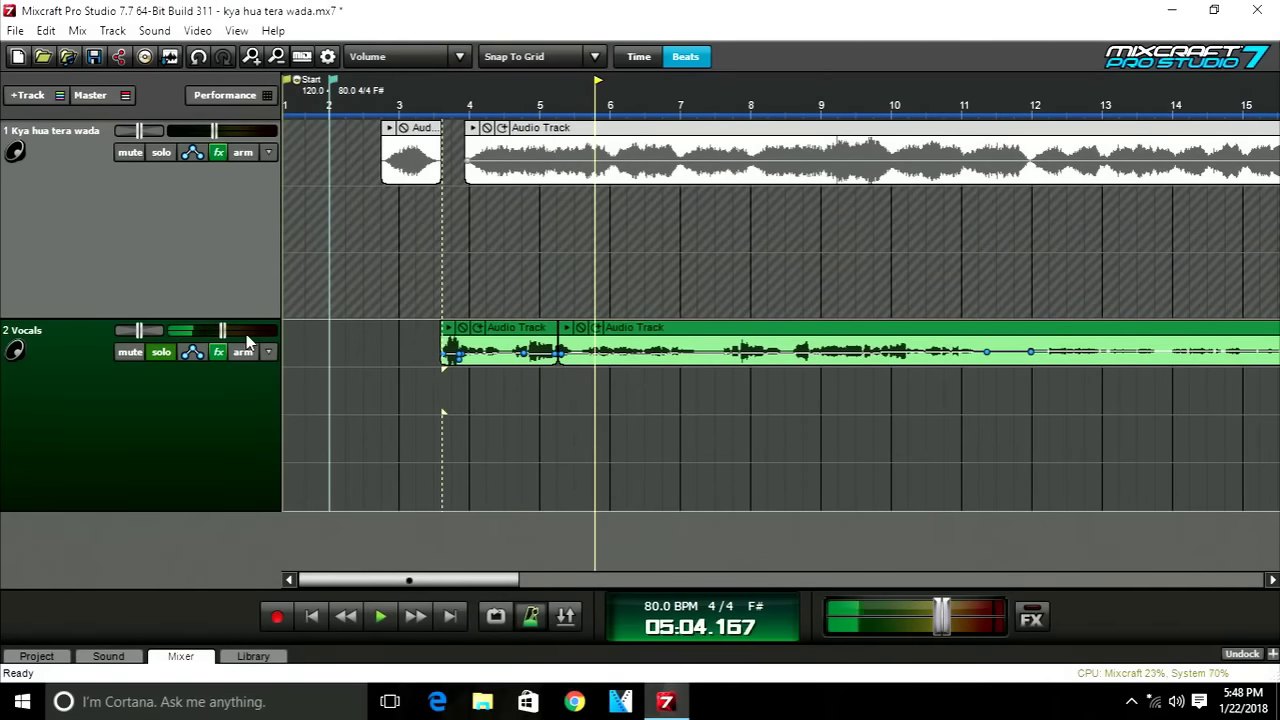
{"action": "key", "text": "space"}
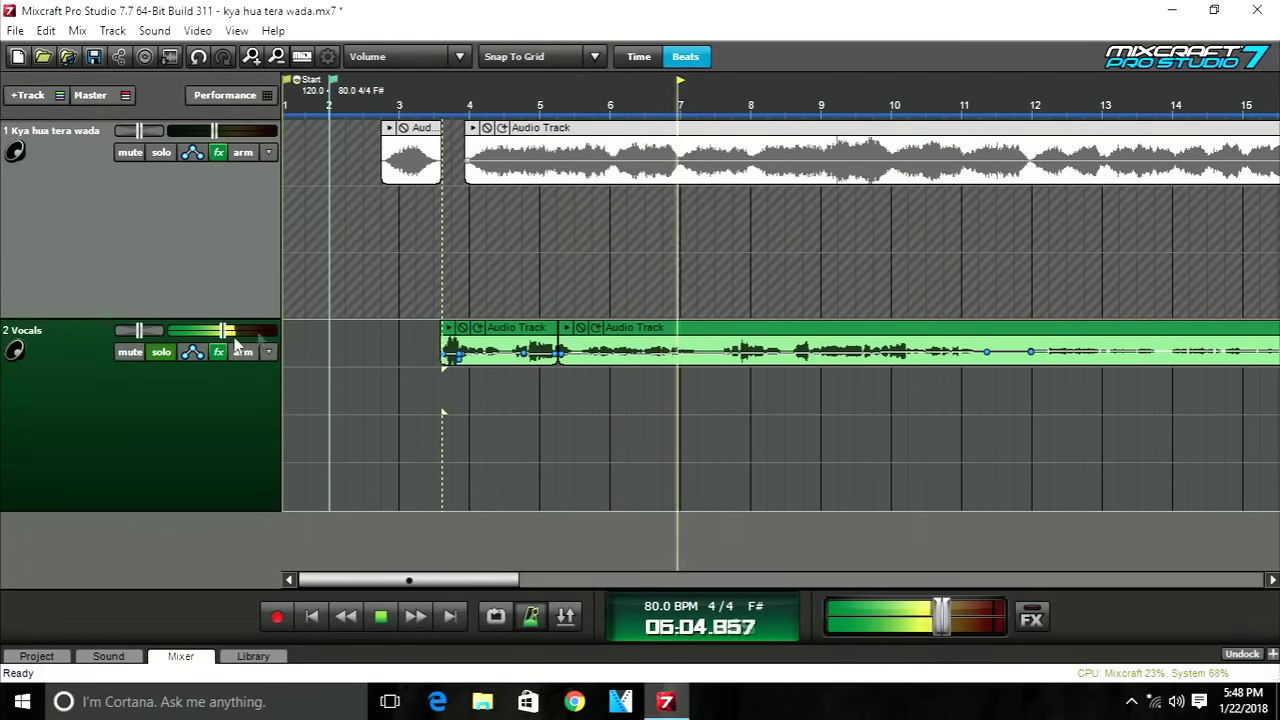
{"action": "key", "text": "space"}
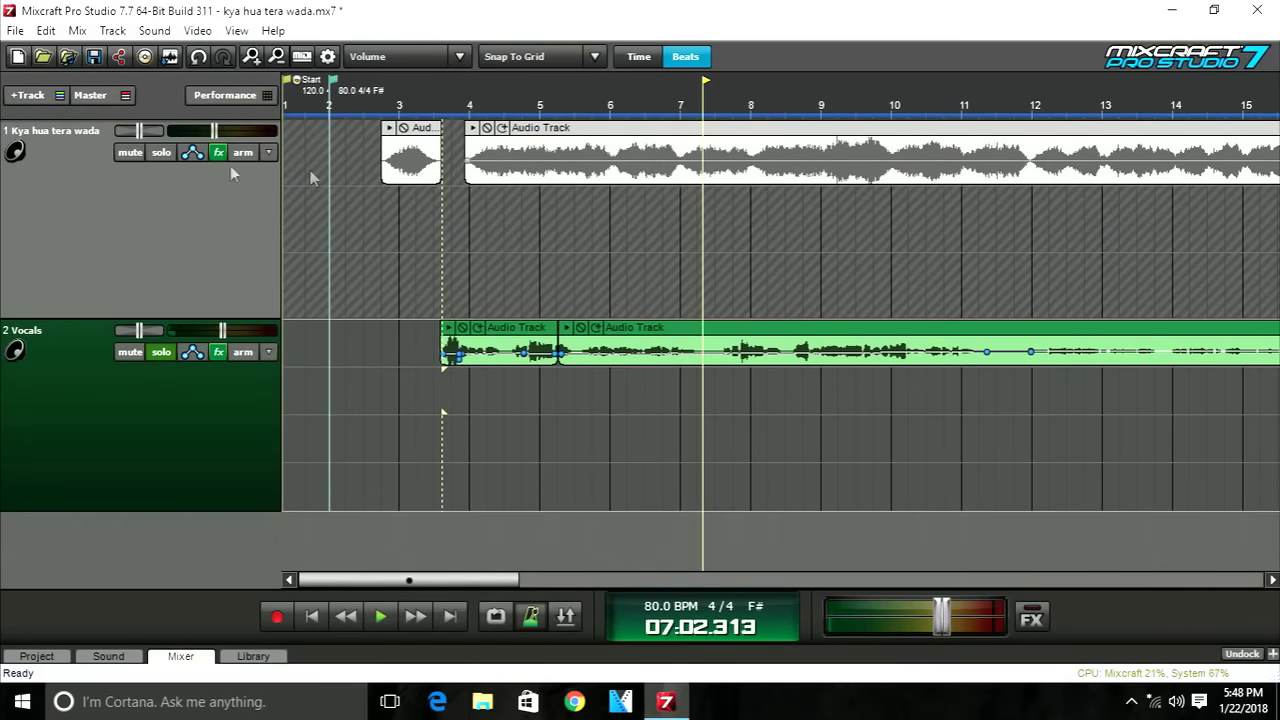
Show the mixer with the channel strips of both tracks and the main mix.
{"action": "left_click", "coordinate": [179, 656]}
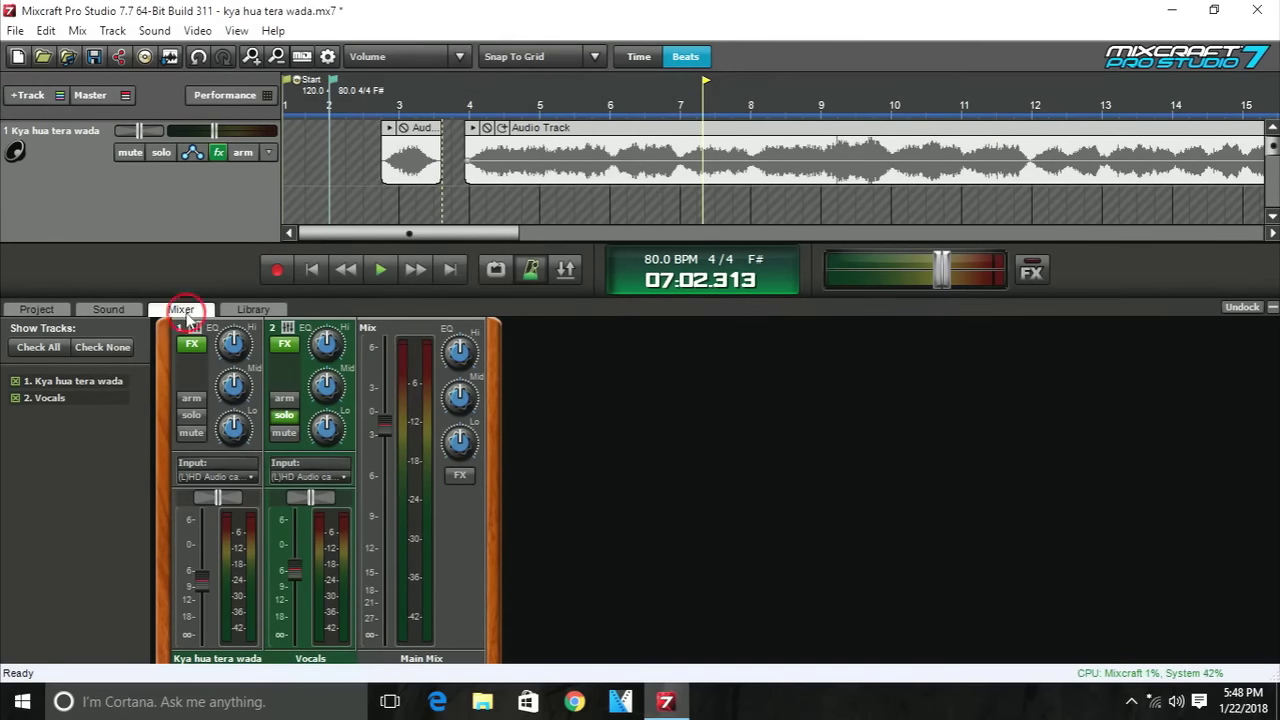
{"action": "right_click", "coordinate": [95, 292]}
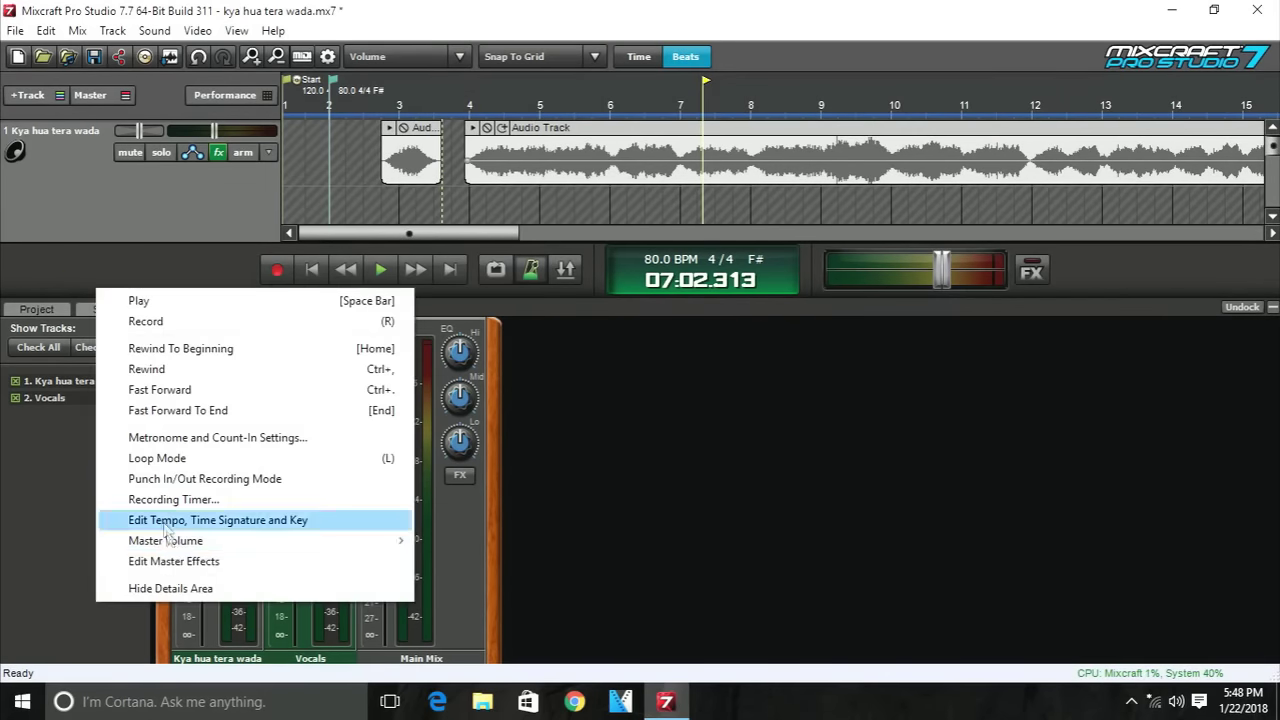
{"action": "left_click", "coordinate": [160, 587]}
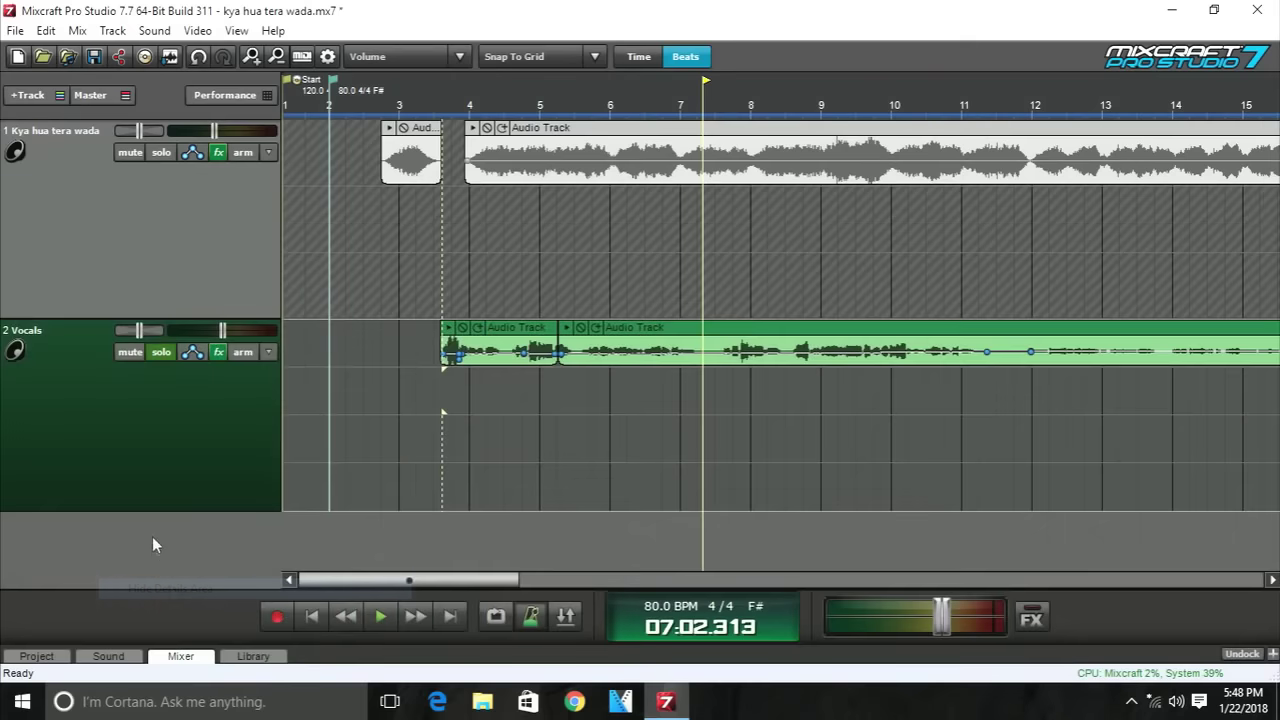
{"action": "left_click", "coordinate": [180, 656]}
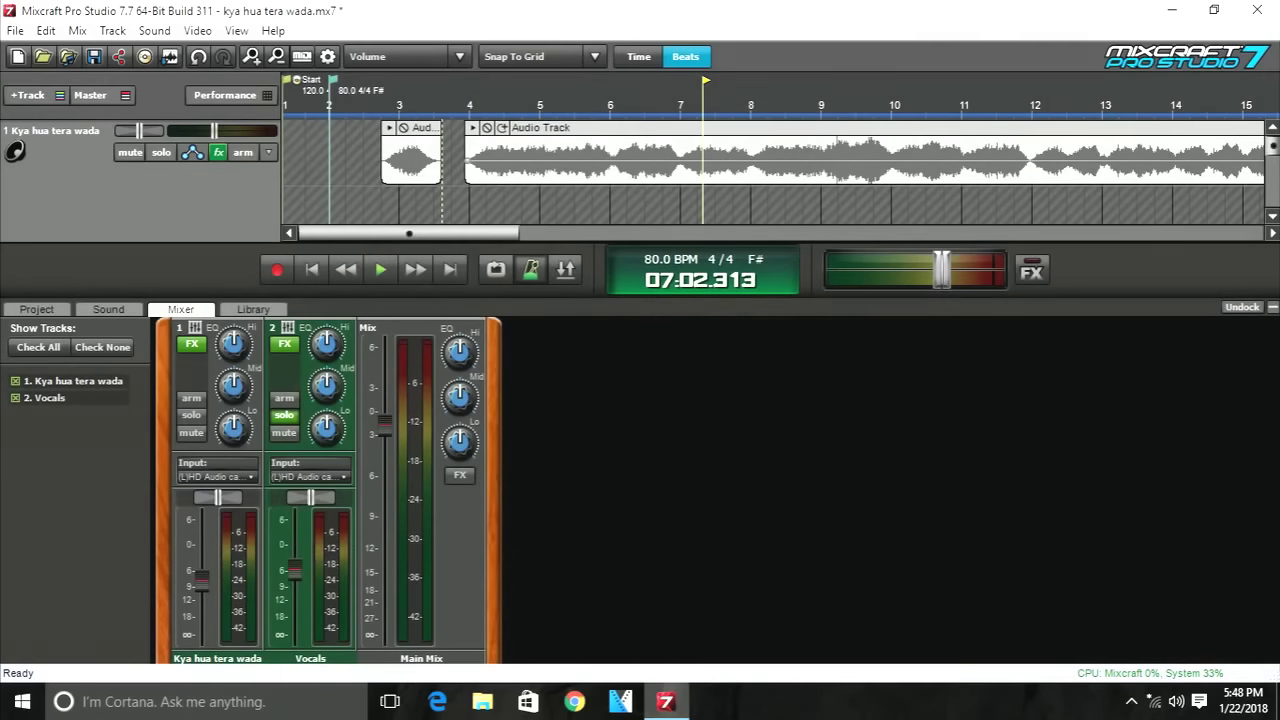
Solo the Kya hua tera wada track alongside Vocals and play both from the first music clip to compare levels.
{"action": "left_click", "coordinate": [170, 153]}
{"action": "key", "text": "space"}
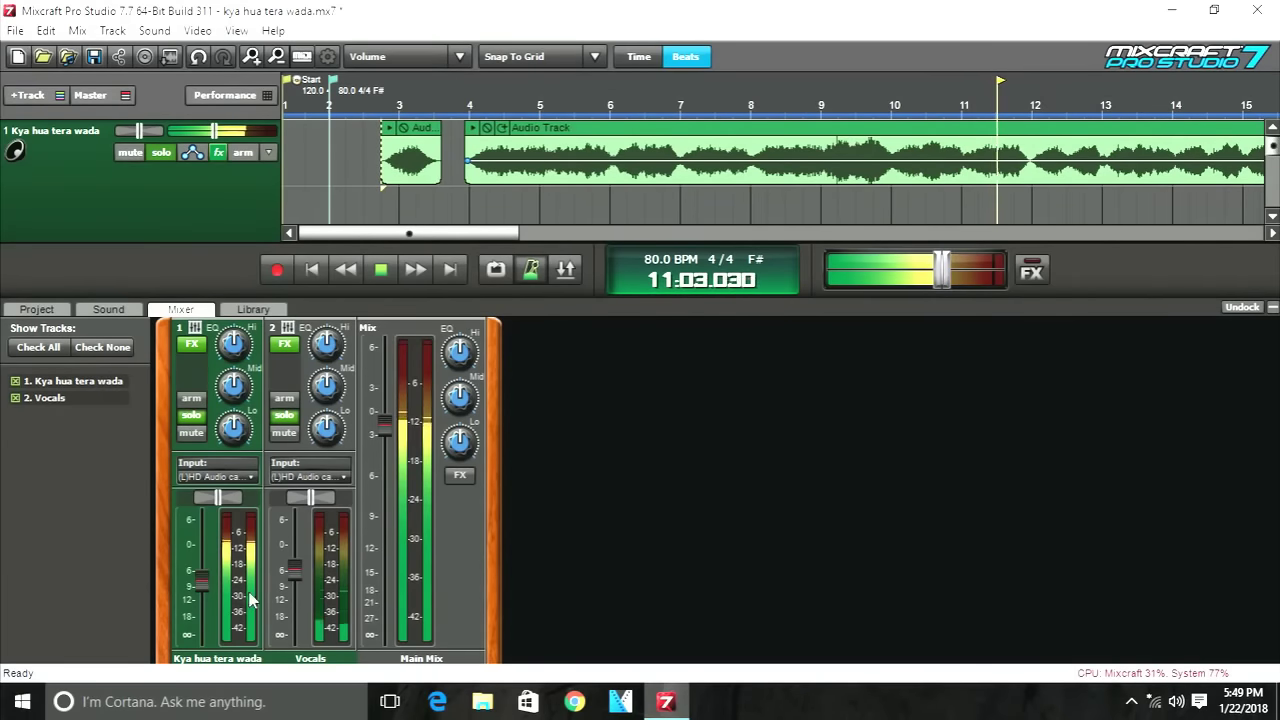
{"action": "key", "text": "space"}
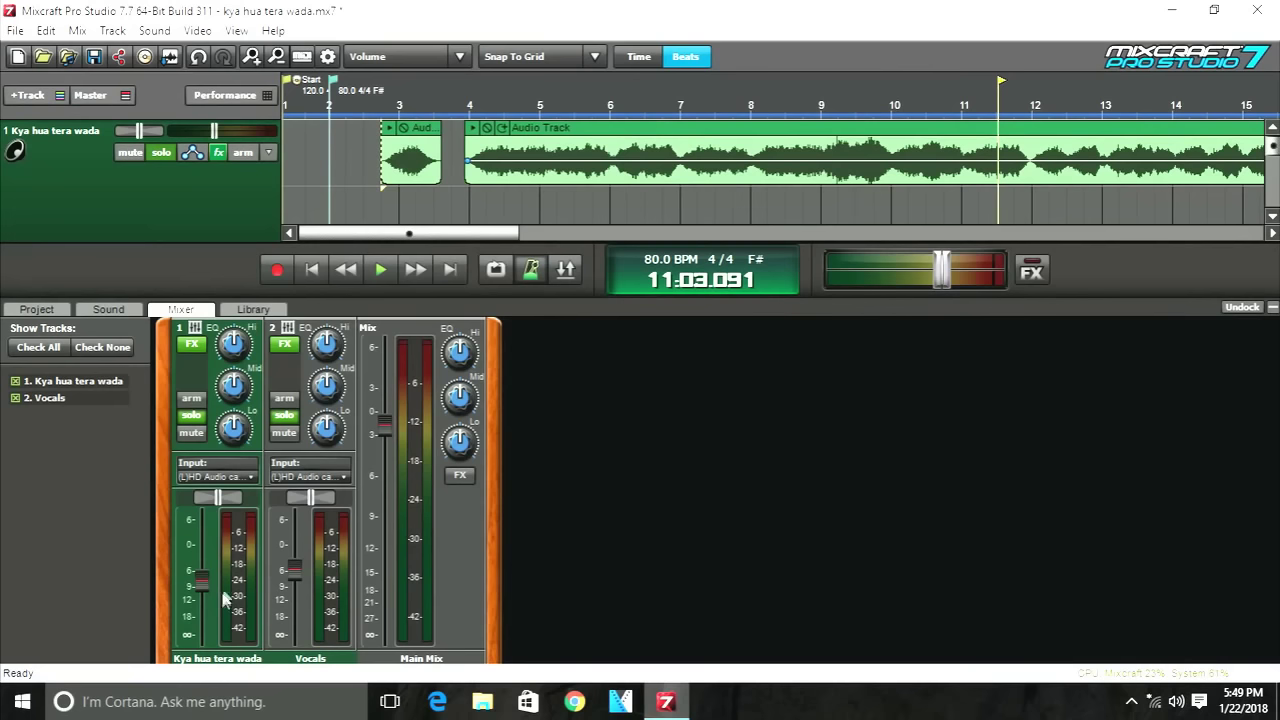
Lower the Kya hua tera wada channel fader to about -11 dB while playing both tracks from just after bar 4.
{"action": "left_click_drag", "start_coordinate": [220, 600], "coordinate": [217, 604]}
{"action": "key", "text": "space"}
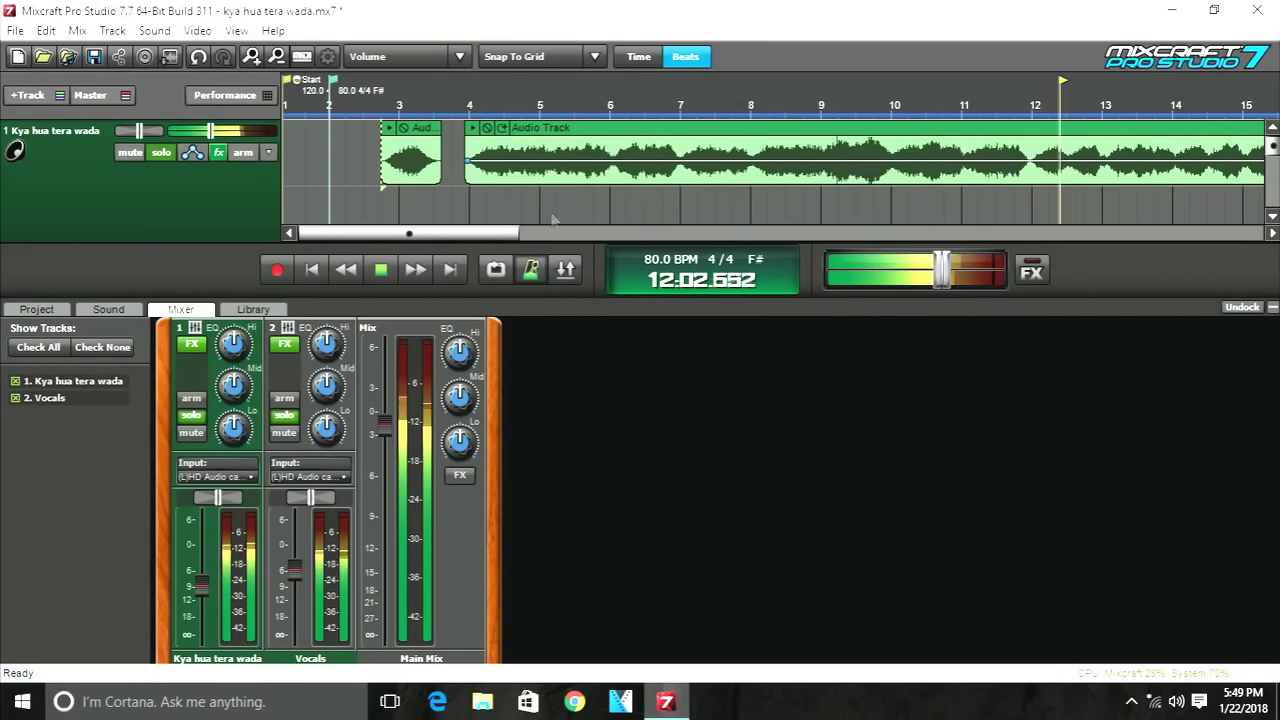
{"action": "left_click", "coordinate": [487, 95]}
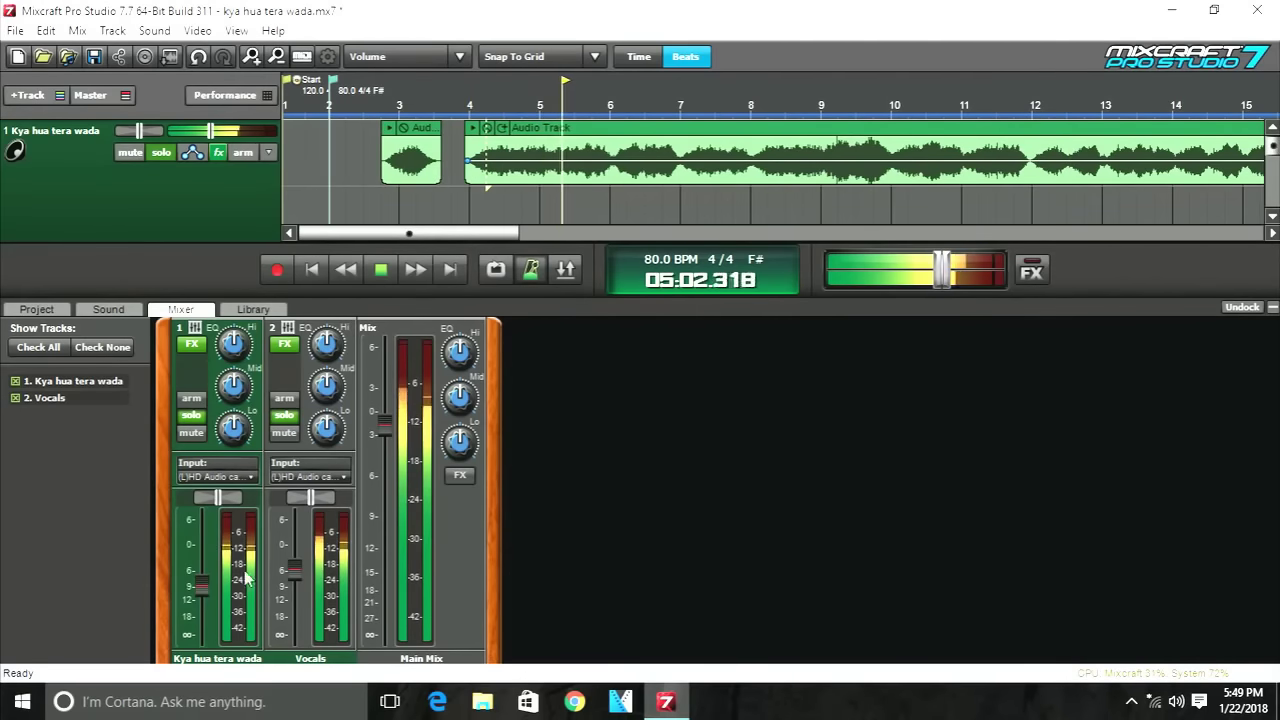
{"action": "left_click_drag", "start_coordinate": [202, 583], "coordinate": [216, 600]}
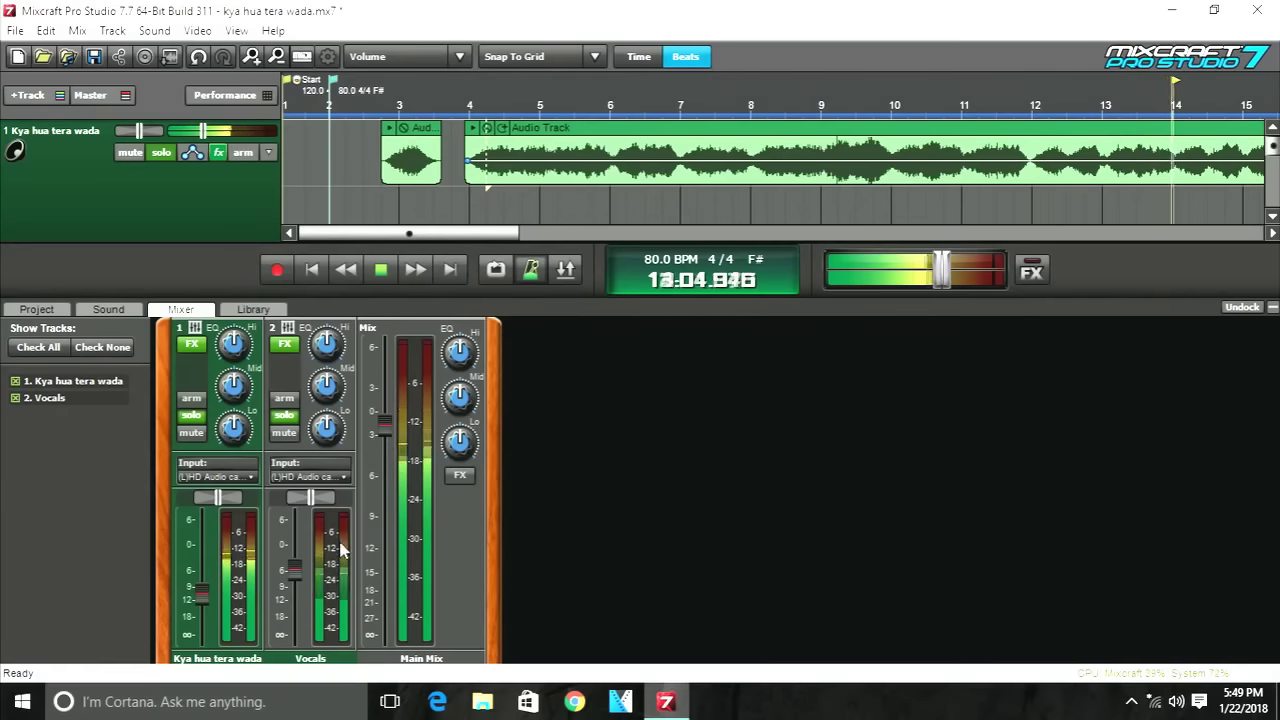
{"action": "left_click", "coordinate": [338, 562]}
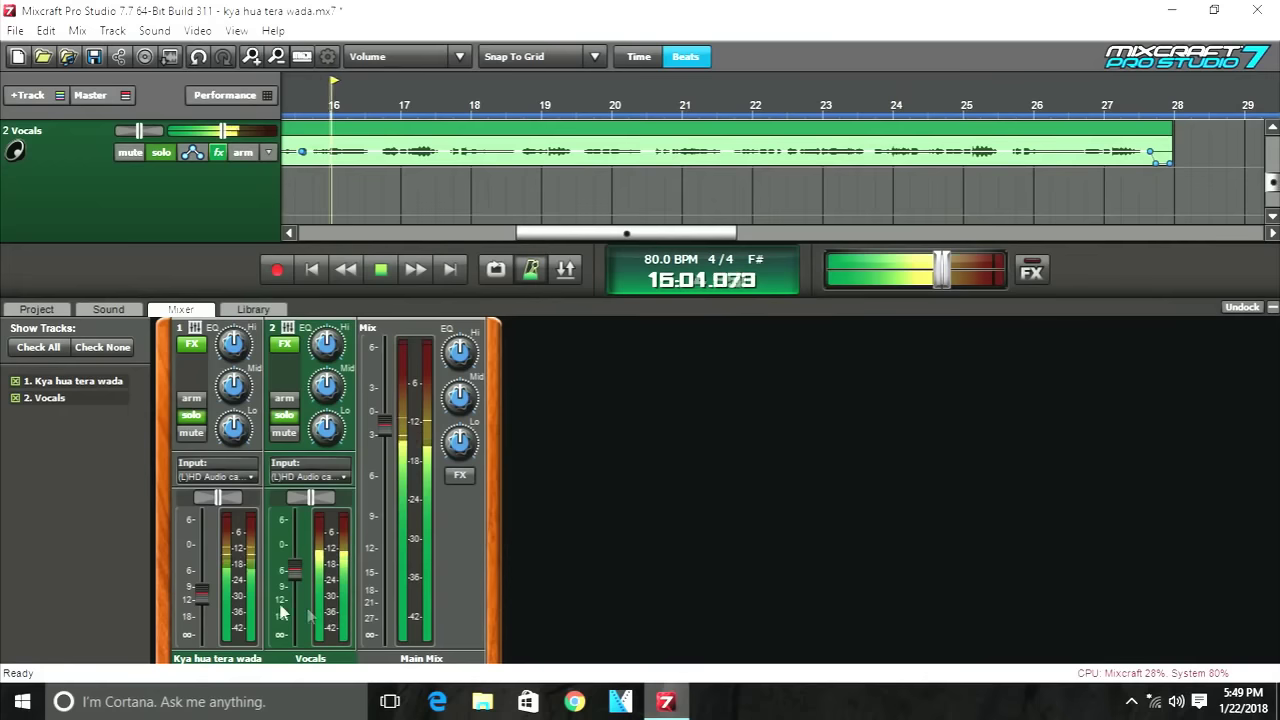
{"action": "left_click", "coordinate": [212, 600]}
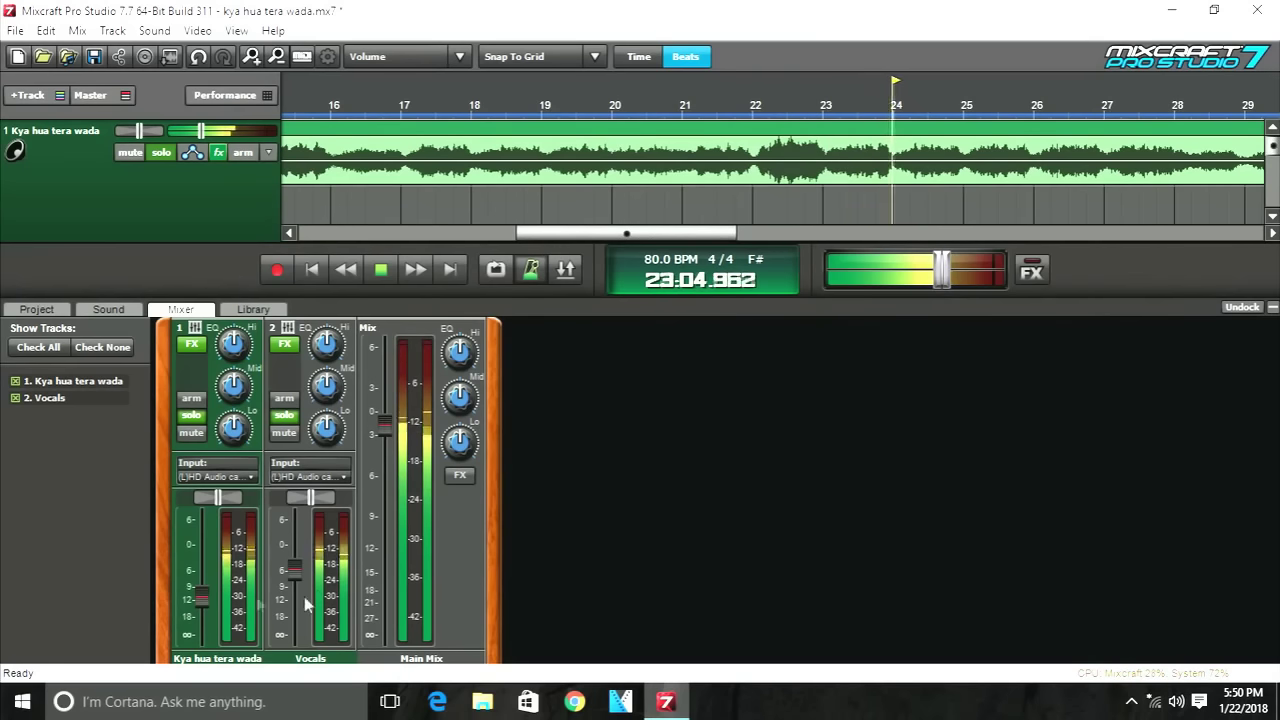
Raise the Main Mix fader to its maximum as a test and bring it back to just below 0 dB.
{"action": "left_click_drag", "start_coordinate": [384, 422], "coordinate": [384, 346]}
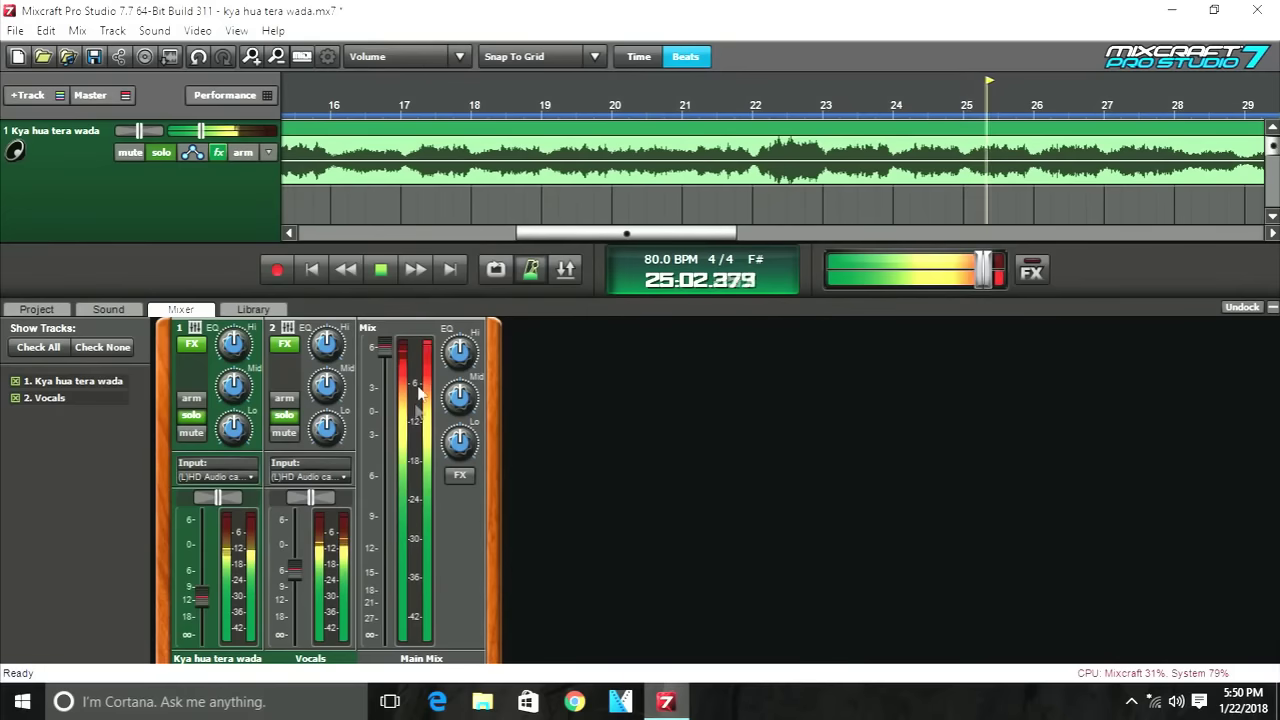
{"action": "left_click_drag", "start_coordinate": [402, 362], "coordinate": [400, 440]}
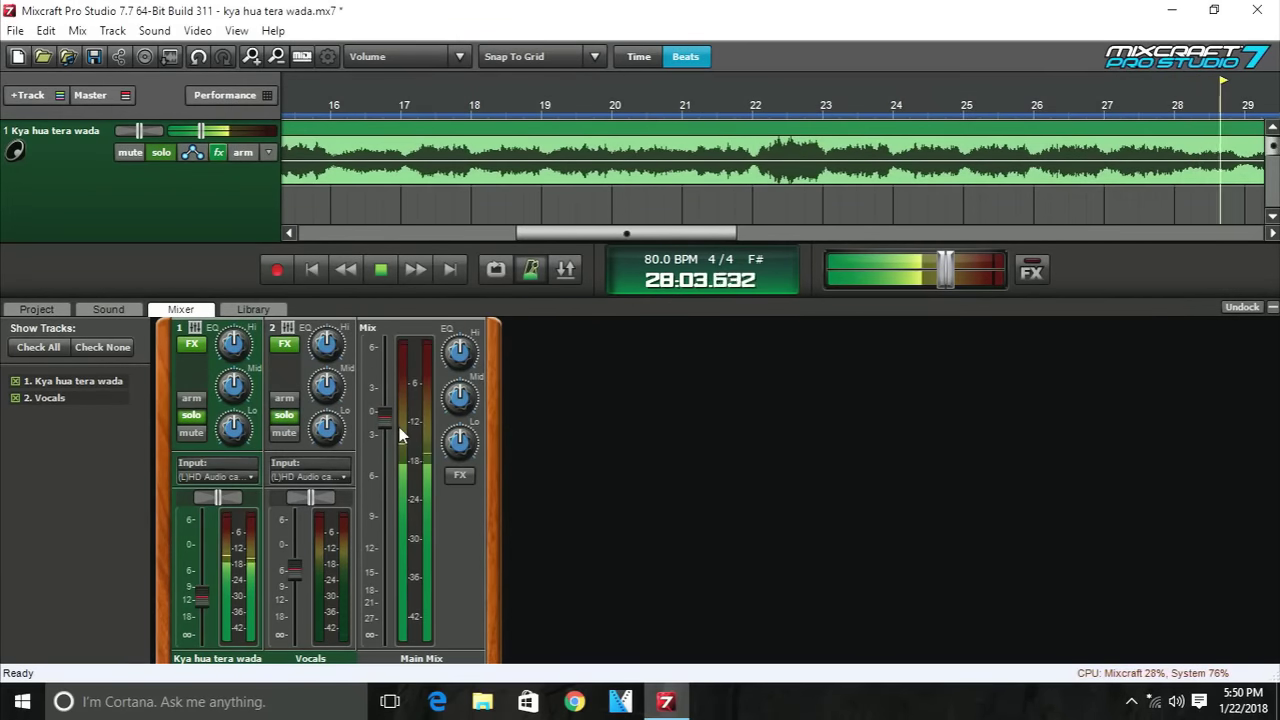
Hide the details area with the mixer so both tracks fill the workspace.
{"action": "right_click", "coordinate": [147, 307]}
{"action": "left_click", "coordinate": [528, 528]}
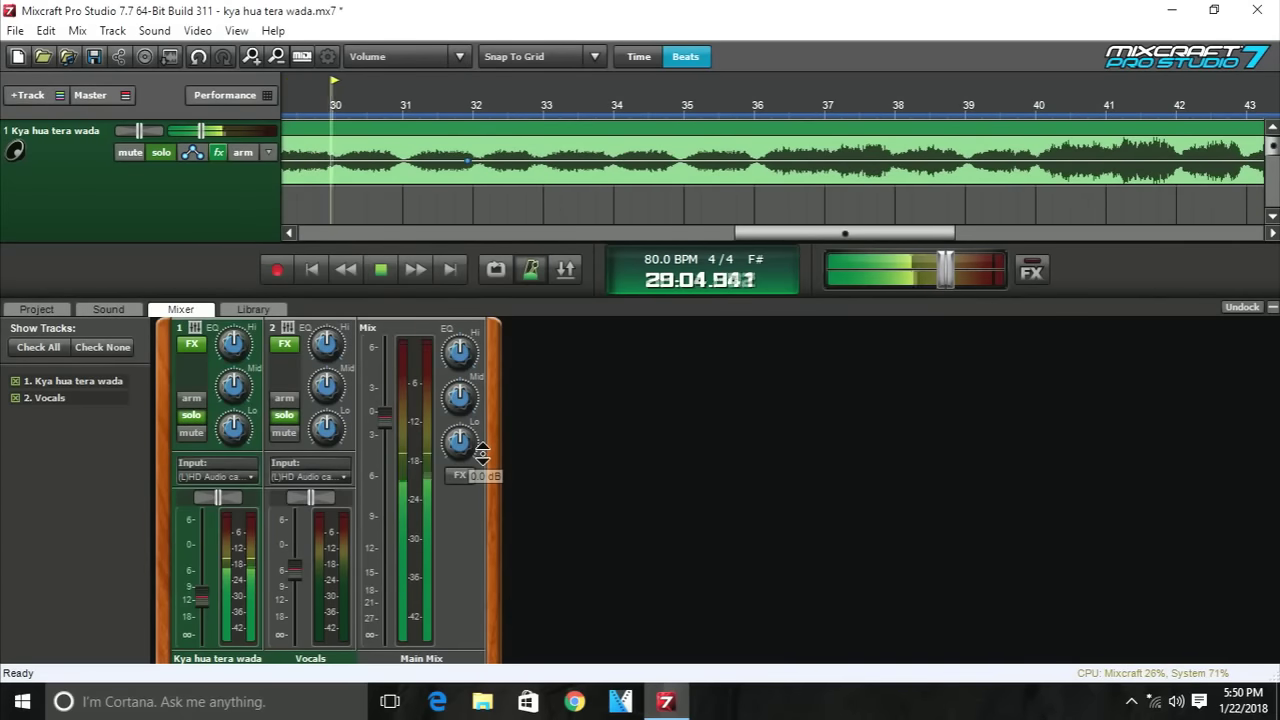
{"action": "right_click", "coordinate": [155, 290]}
{"action": "left_click", "coordinate": [190, 583]}
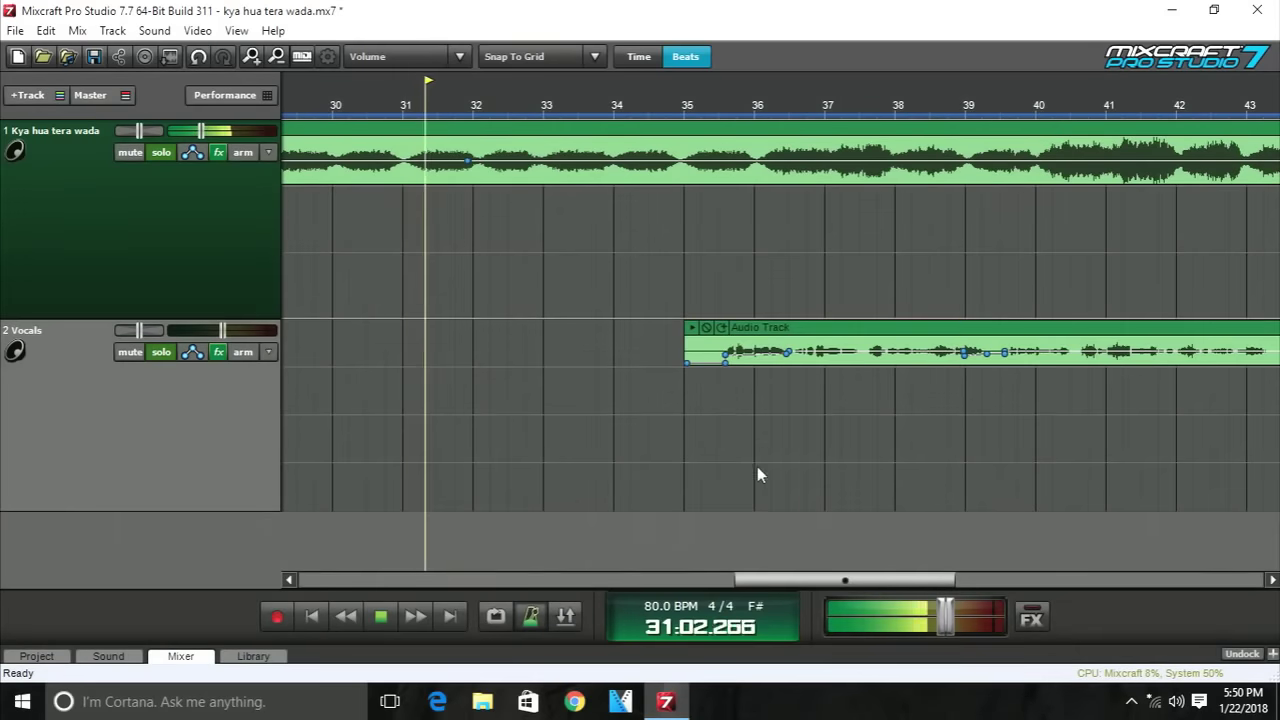
Stop playback and bring the start of the song back into view on the timeline.
{"action": "scroll", "coordinate": [740, 420], "scroll_direction": "down", "scroll_amount": 3}
{"action": "key", "text": "space"}
{"action": "scroll", "coordinate": [640, 410], "scroll_direction": "down", "scroll_amount": 1}
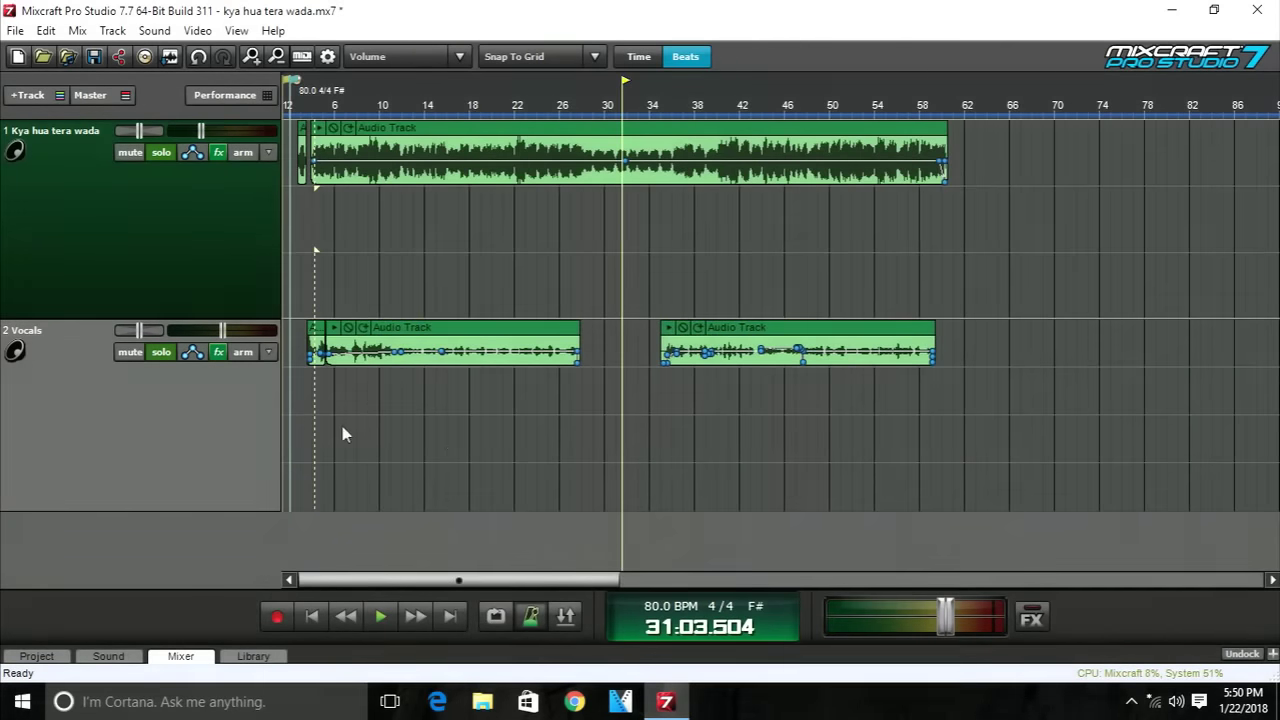
{"action": "scroll", "coordinate": [345, 428], "scroll_direction": "up", "scroll_amount": 4}
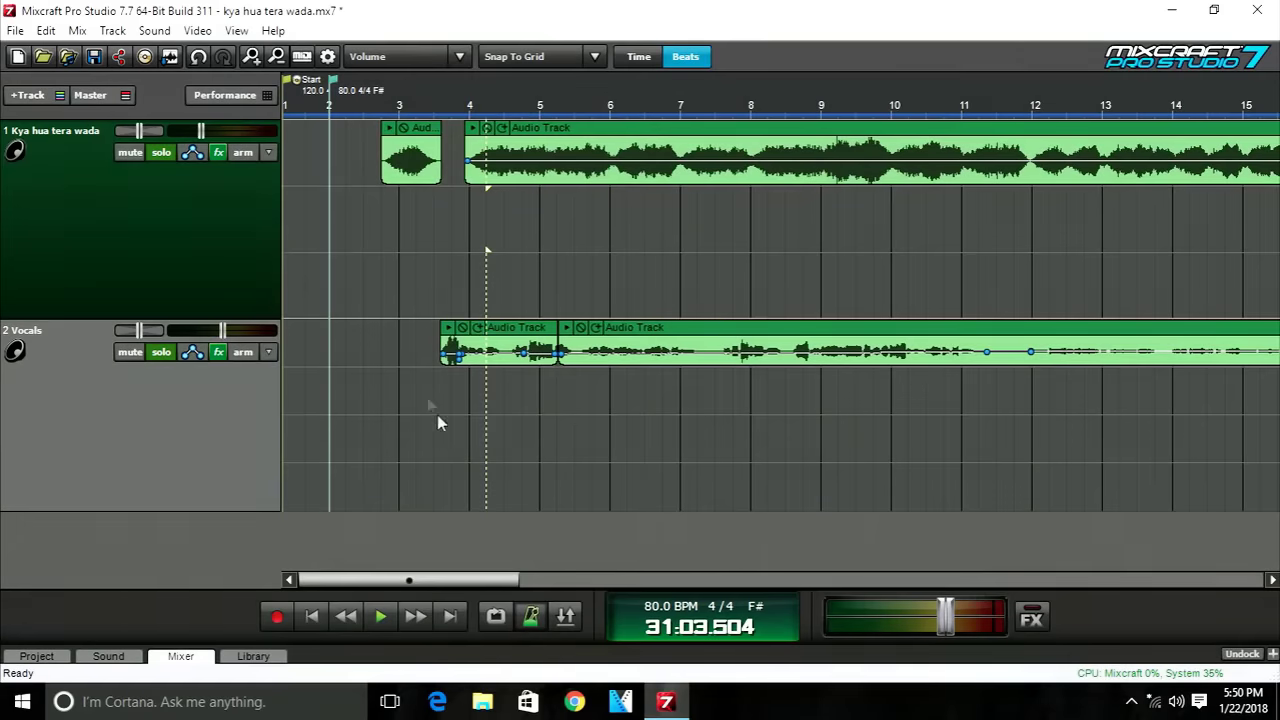
Open the Vocals track's effect list and switch all of its effects off and on again.
{"action": "left_click", "coordinate": [220, 356]}
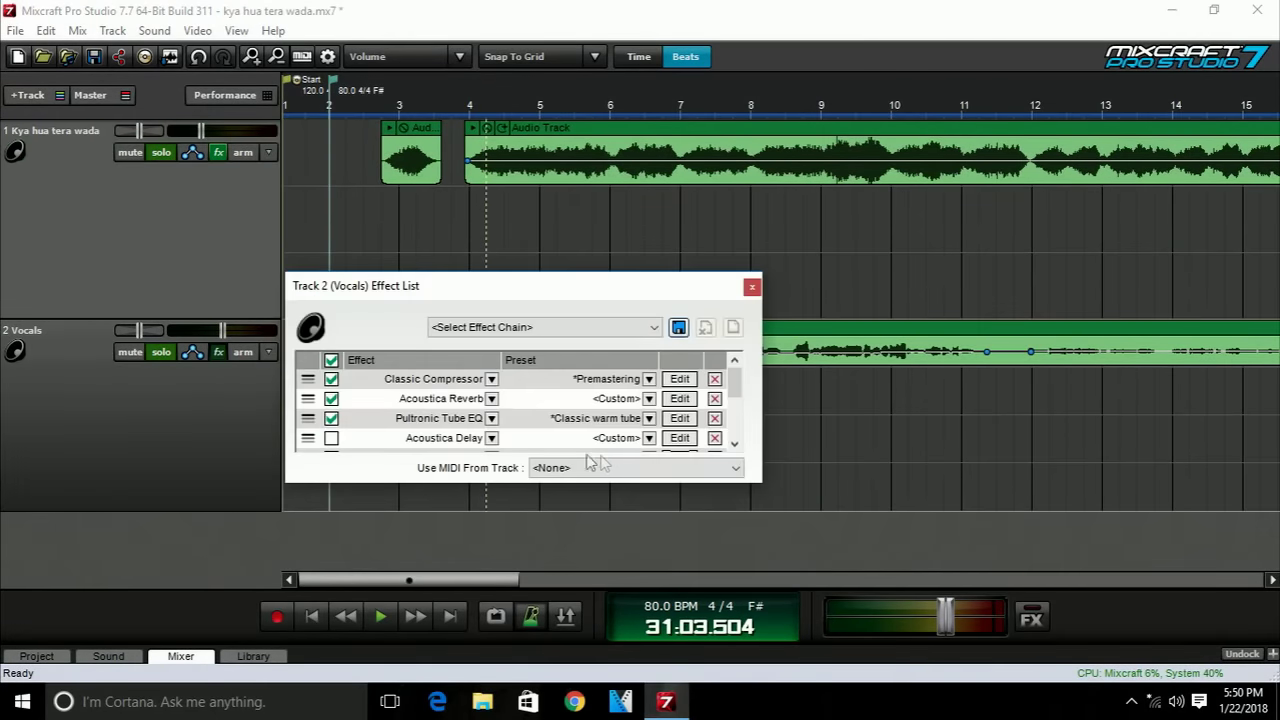
{"action": "left_click", "coordinate": [732, 425]}
{"action": "left_click_drag", "start_coordinate": [732, 425], "coordinate": [734, 385]}
{"action": "left_click", "coordinate": [331, 361]}
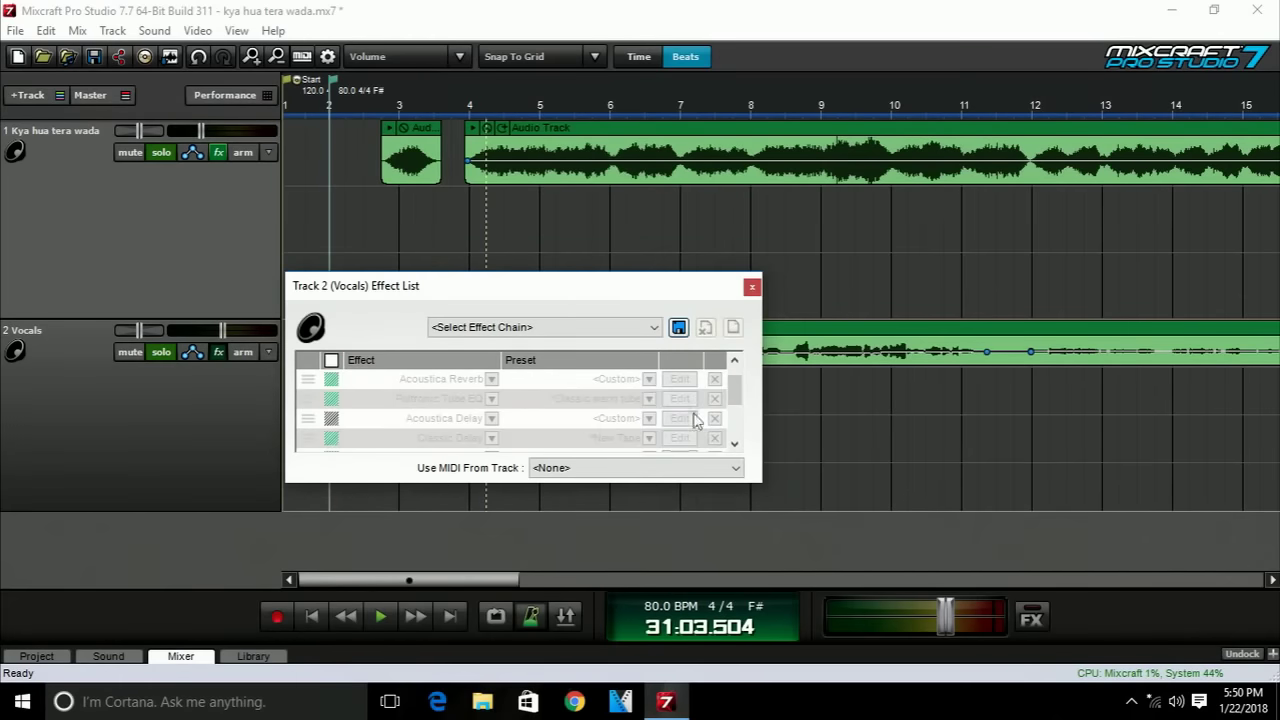
{"action": "left_click", "coordinate": [331, 361]}
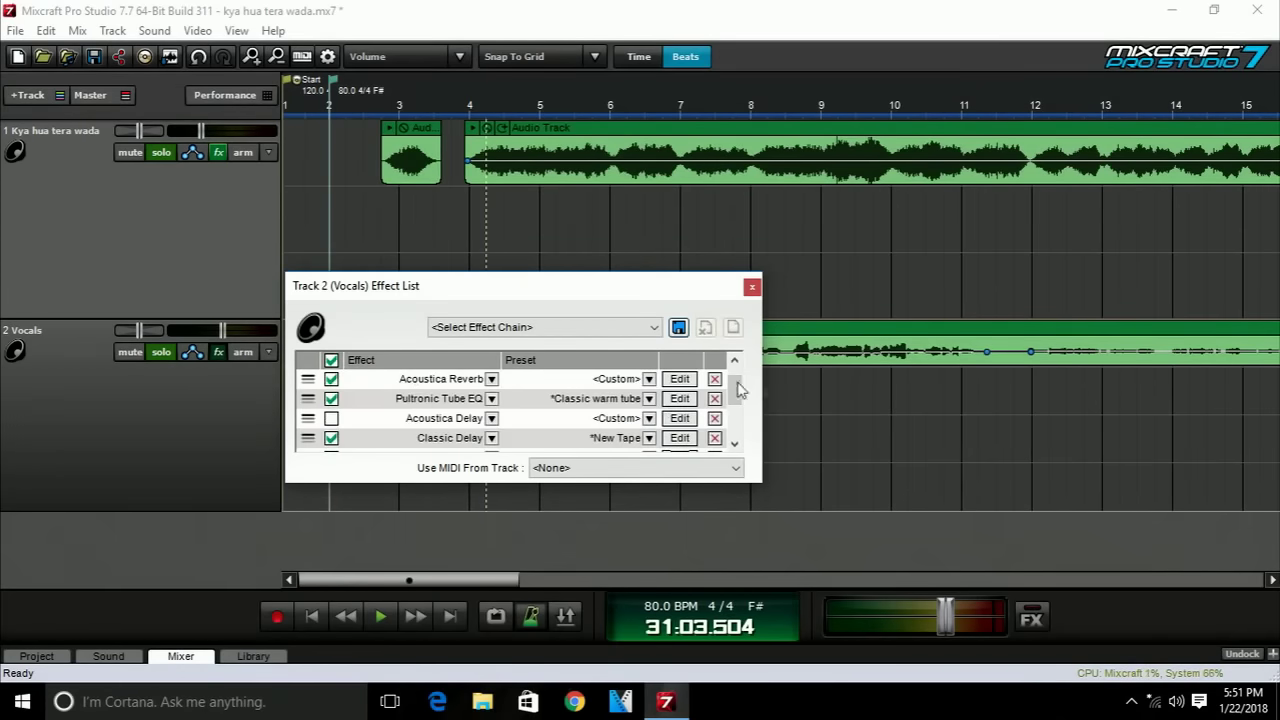
Remove all existing effects from the Vocals effect list, from Classic Compressor through Auto-Tune_Evo_VST.
{"action": "left_click", "coordinate": [714, 379]}
{"action": "left_click", "coordinate": [714, 398]}
{"action": "left_click", "coordinate": [714, 379]}
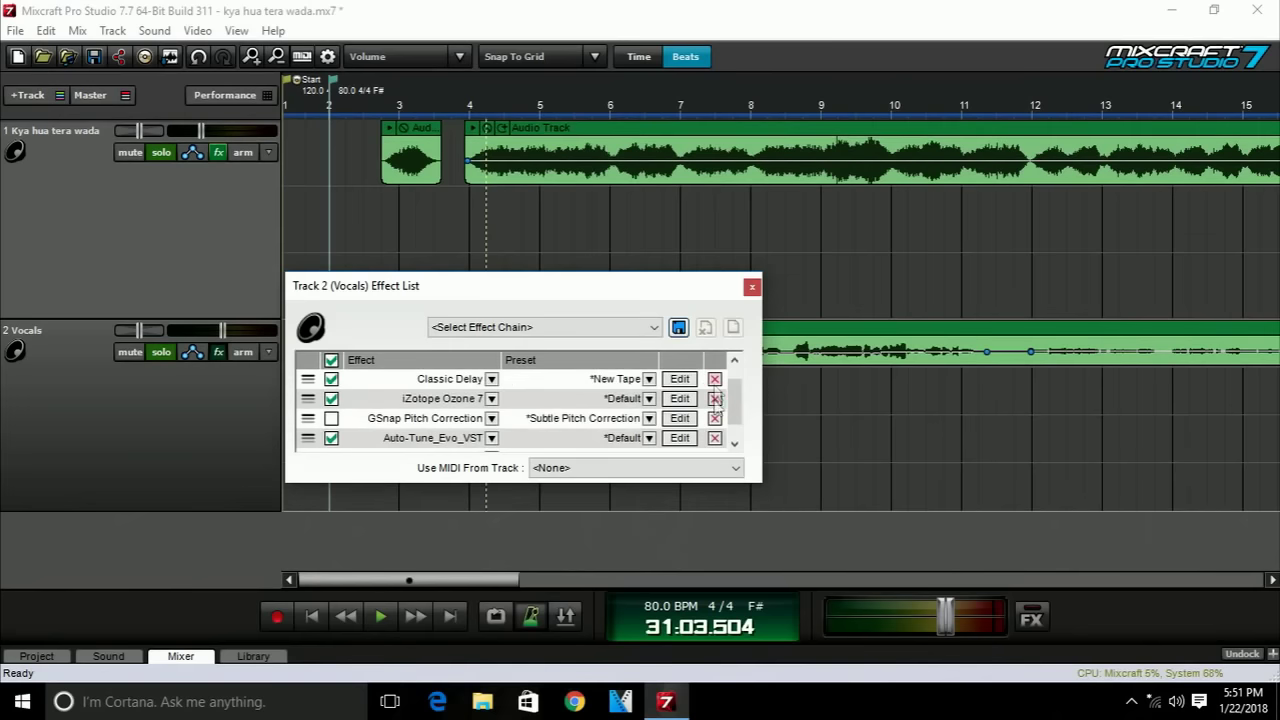
{"action": "left_click", "coordinate": [715, 395]}
{"action": "left_click", "coordinate": [729, 379]}
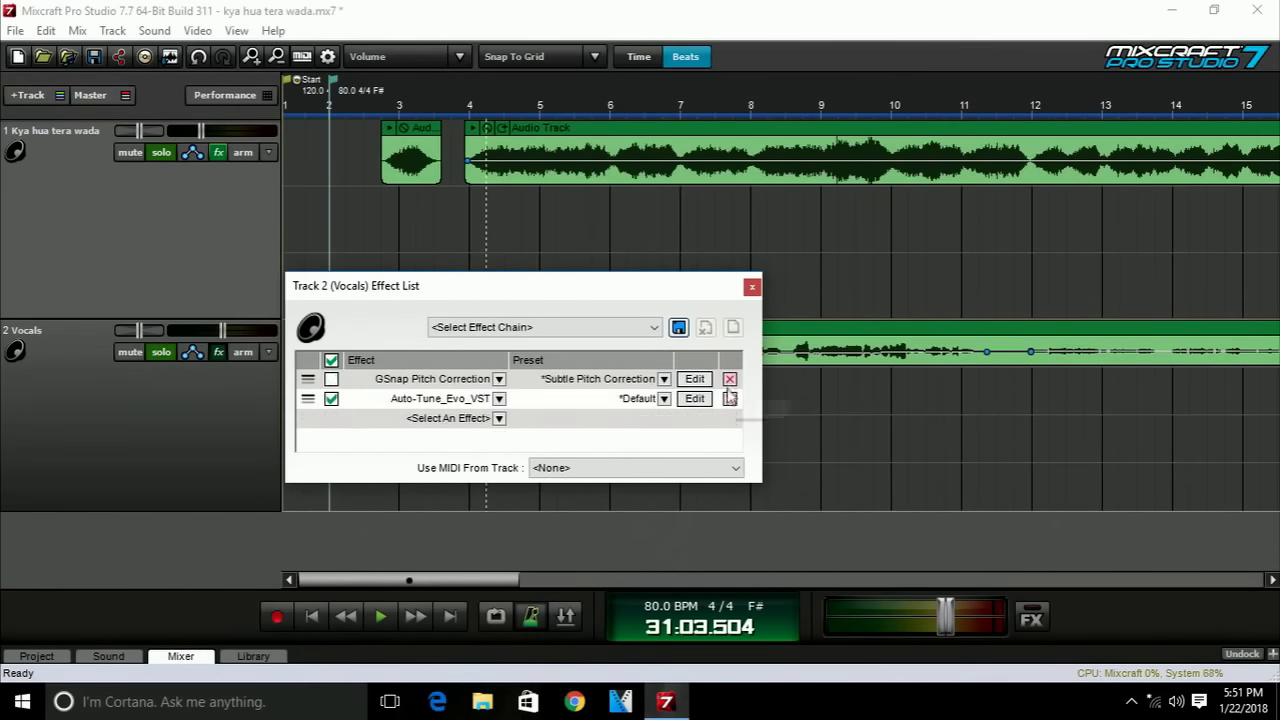
{"action": "left_click", "coordinate": [729, 380]}
{"action": "left_click", "coordinate": [729, 379]}
Add Classic Compressor to the emptied Vocals effect list and apply its Premastering preset.
{"action": "left_click_drag", "start_coordinate": [470, 285], "coordinate": [492, 125]}
{"action": "left_click", "coordinate": [520, 218]}
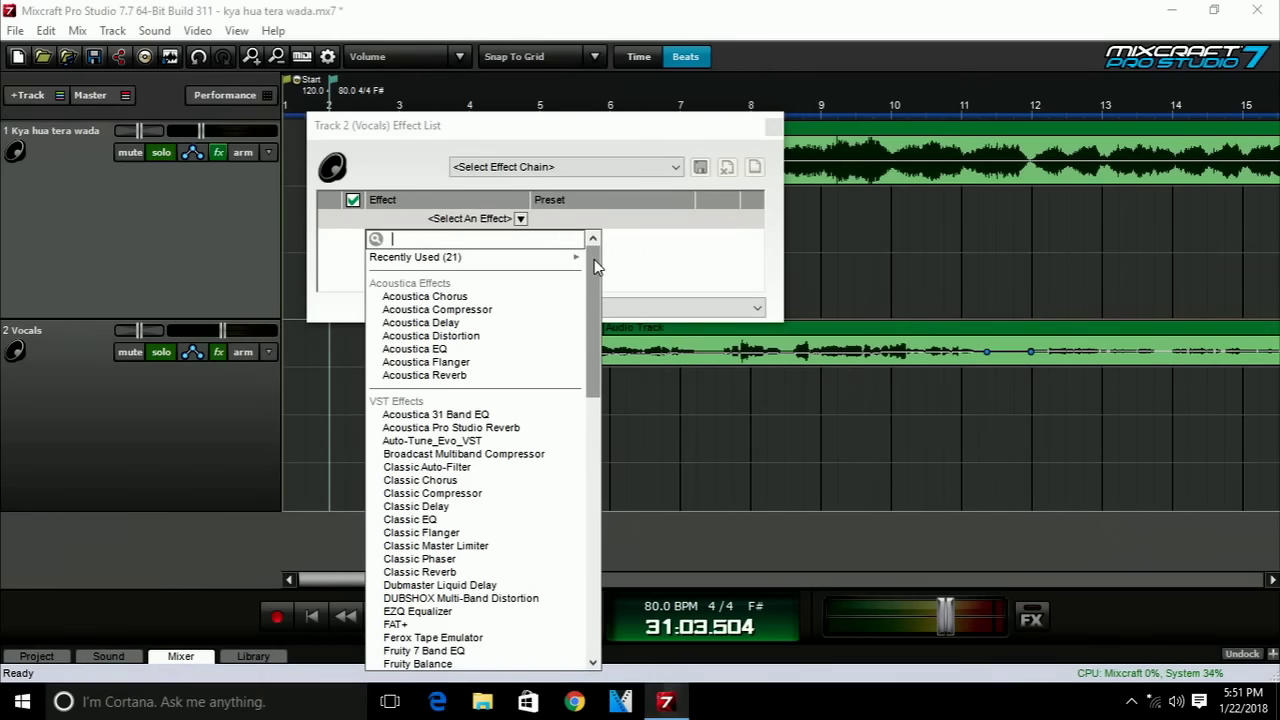
{"action": "scroll", "coordinate": [594, 280], "scroll_direction": "down", "scroll_amount": 2}
{"action": "scroll", "coordinate": [586, 305], "scroll_direction": "up", "scroll_amount": 2}
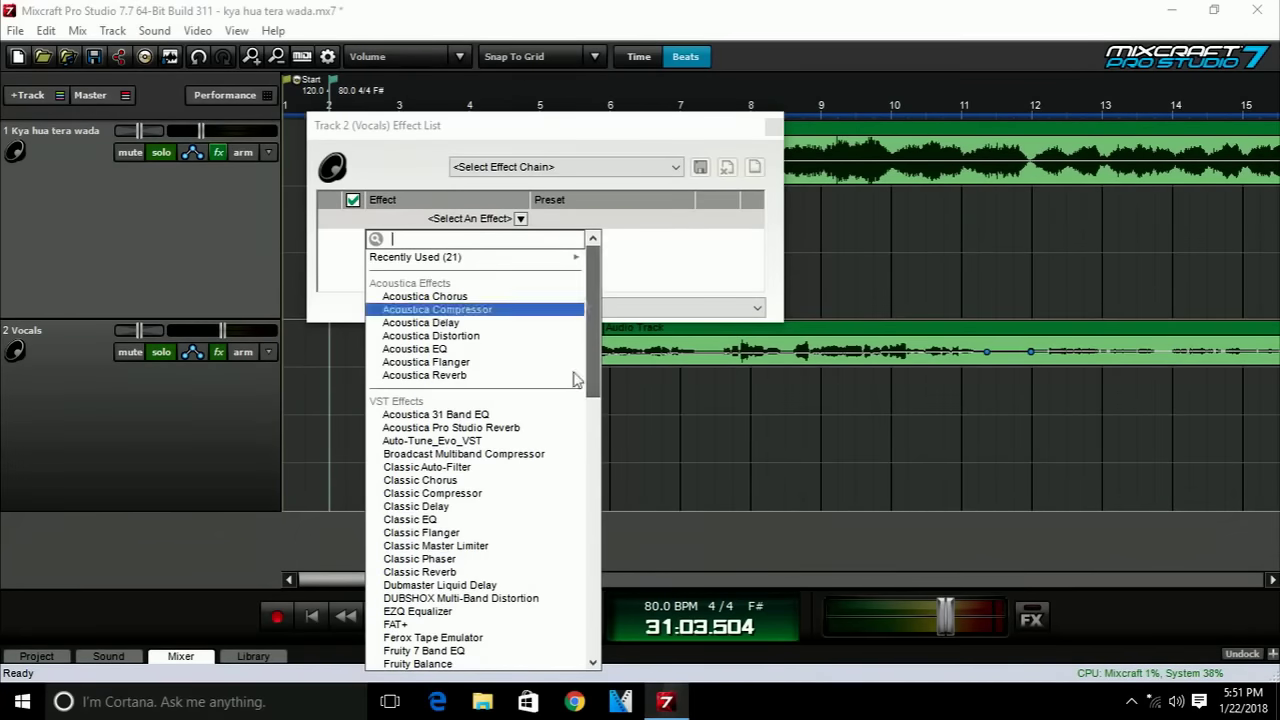
{"action": "left_click", "coordinate": [480, 494]}
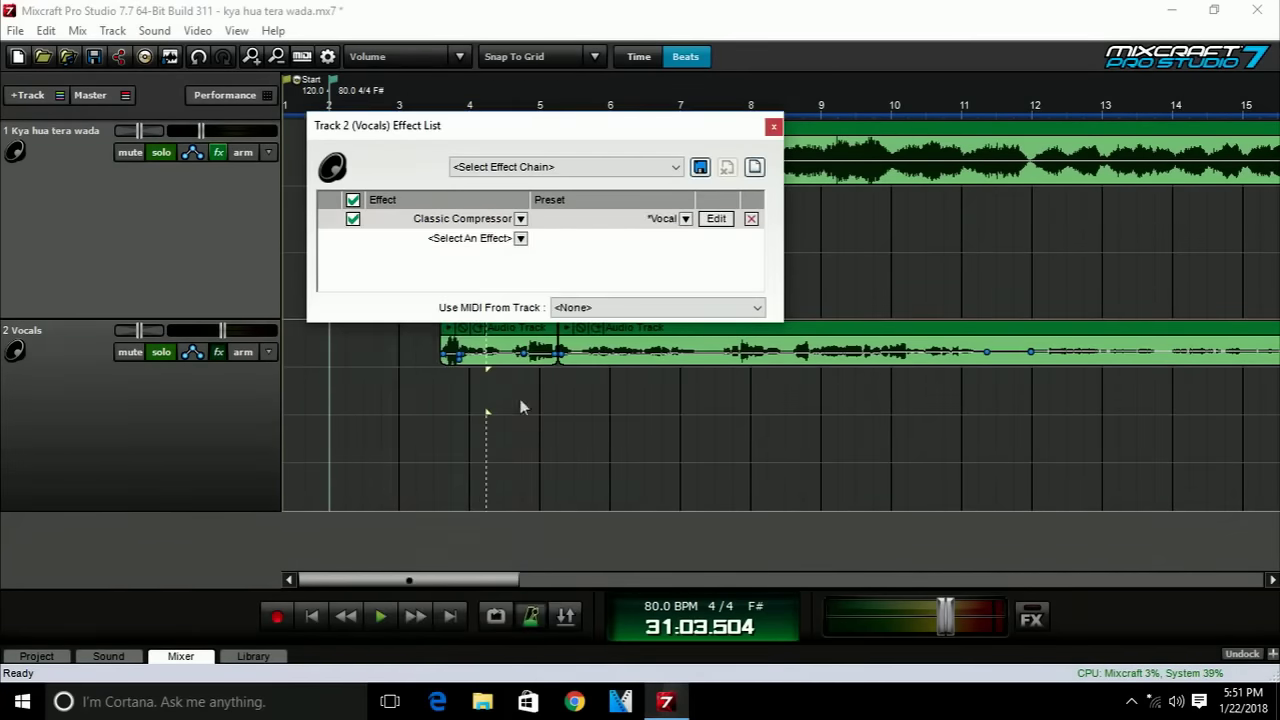
{"action": "left_click", "coordinate": [685, 218]}
{"action": "left_click", "coordinate": [575, 360]}
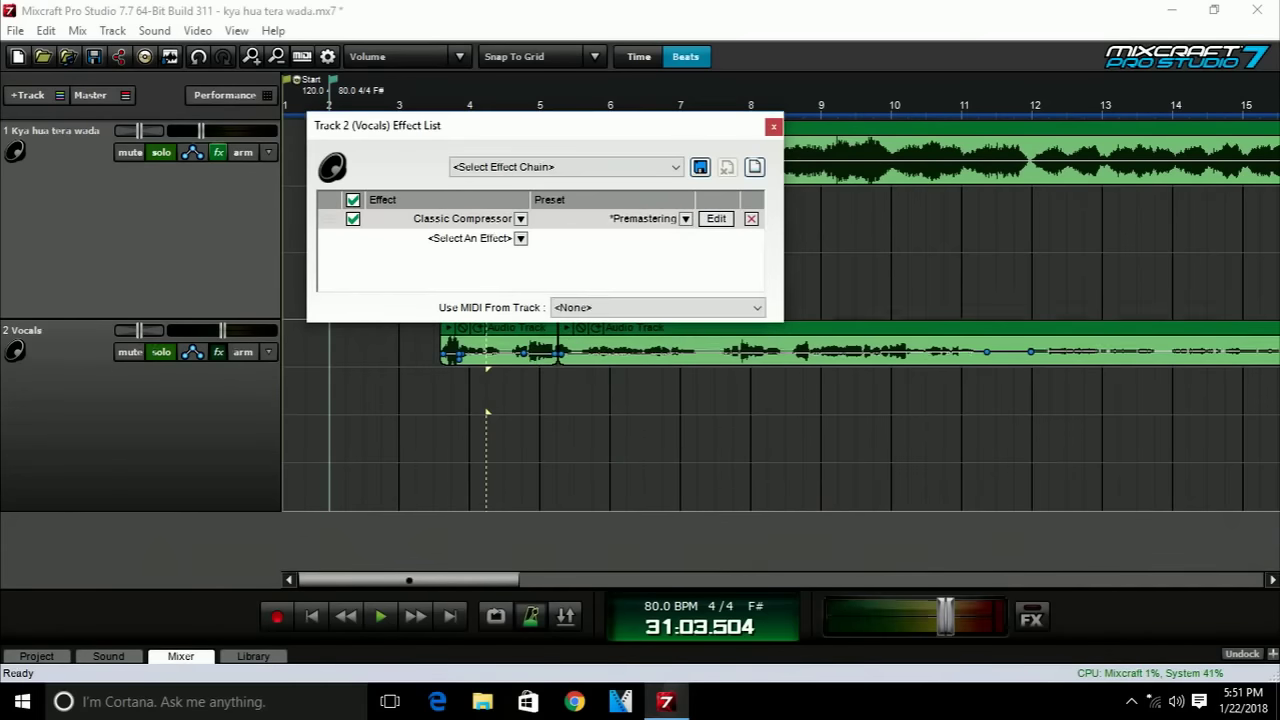
Add Classic Delay to the Vocals effects with the New Tape preset and turn on its ping-pong feedback.
{"action": "left_click", "coordinate": [517, 241]}
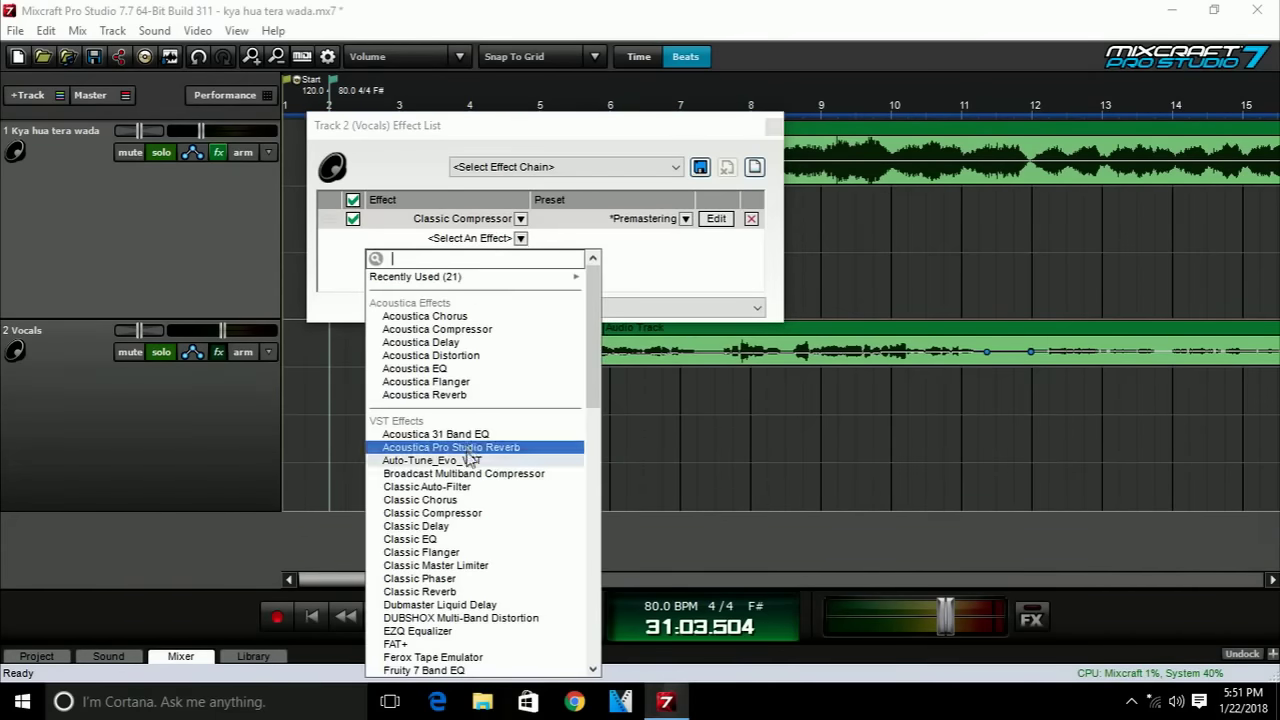
{"action": "left_click", "coordinate": [456, 526]}
{"action": "left_click", "coordinate": [685, 238]}
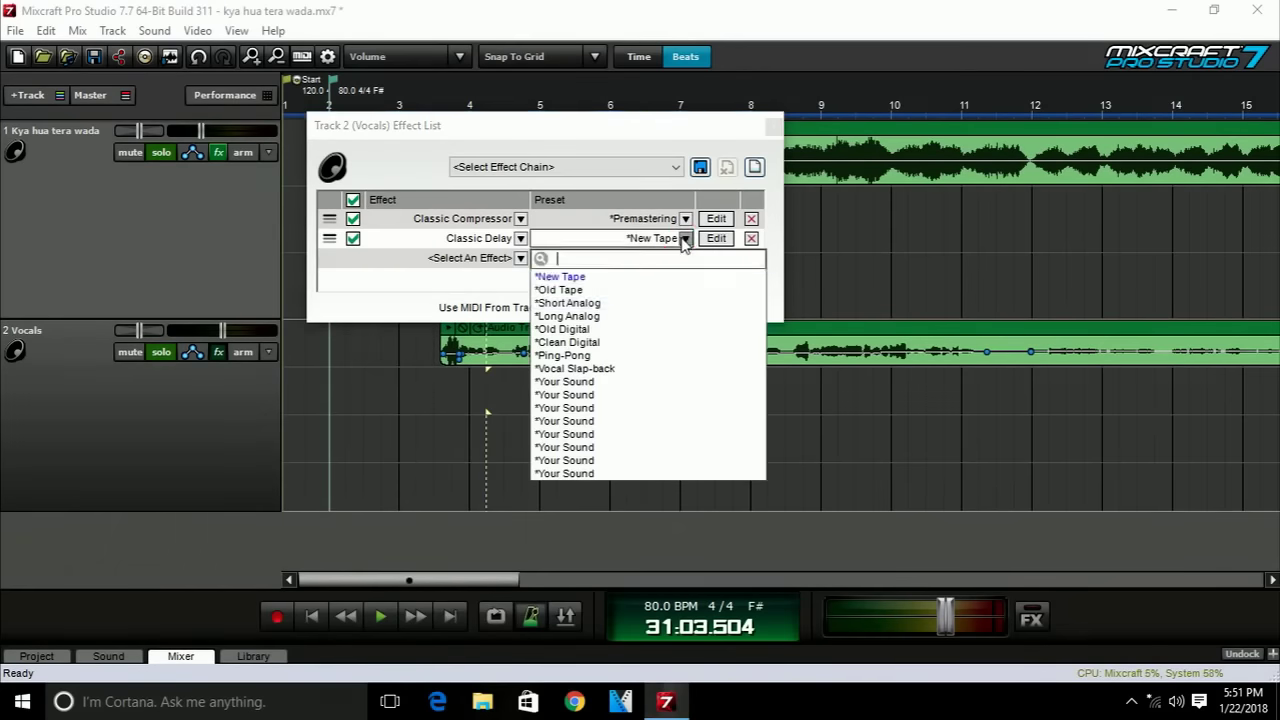
{"action": "left_click", "coordinate": [716, 238]}
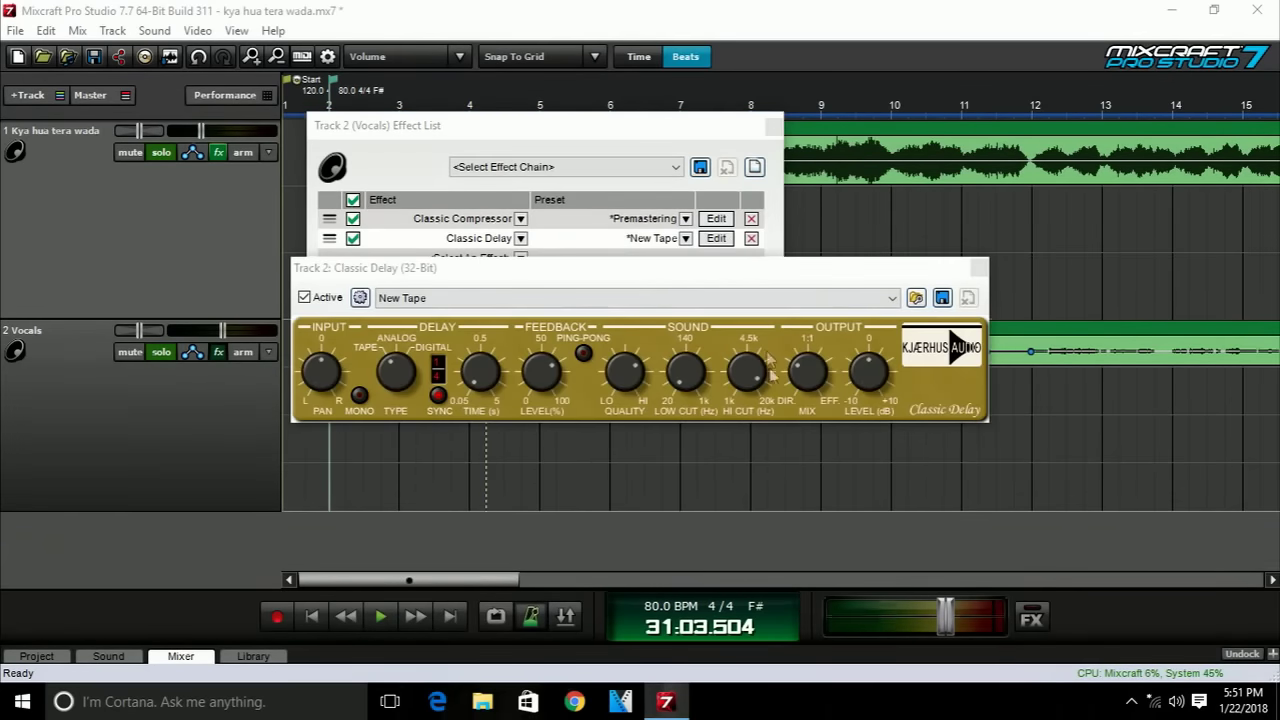
{"action": "left_click", "coordinate": [585, 355]}
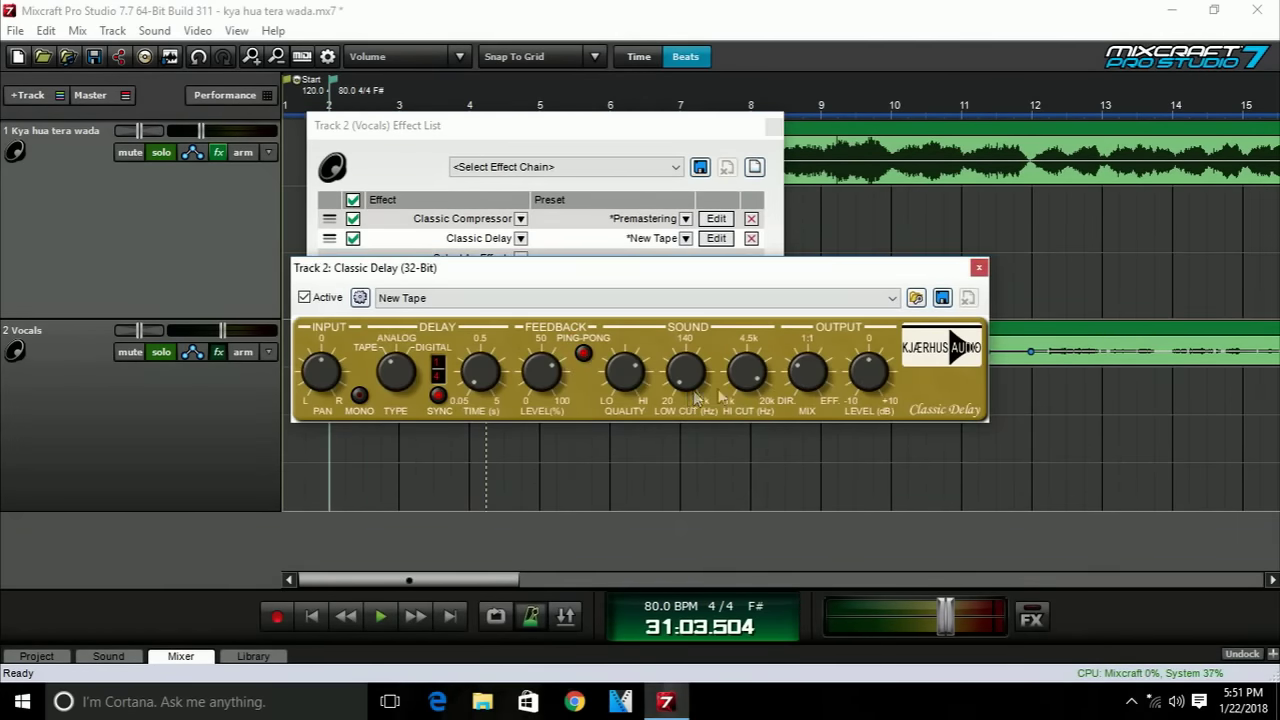
Adjust the Classic Delay's output mix to almost fully direct, about 1.9:0.08, and close its settings.
{"action": "mouse_move", "coordinate": [807, 374]}
{"action": "left_mouse_down"}
{"action": "mouse_move", "coordinate": [803, 413]}
{"action": "mouse_move", "coordinate": [810, 397]}
{"action": "left_mouse_up"}
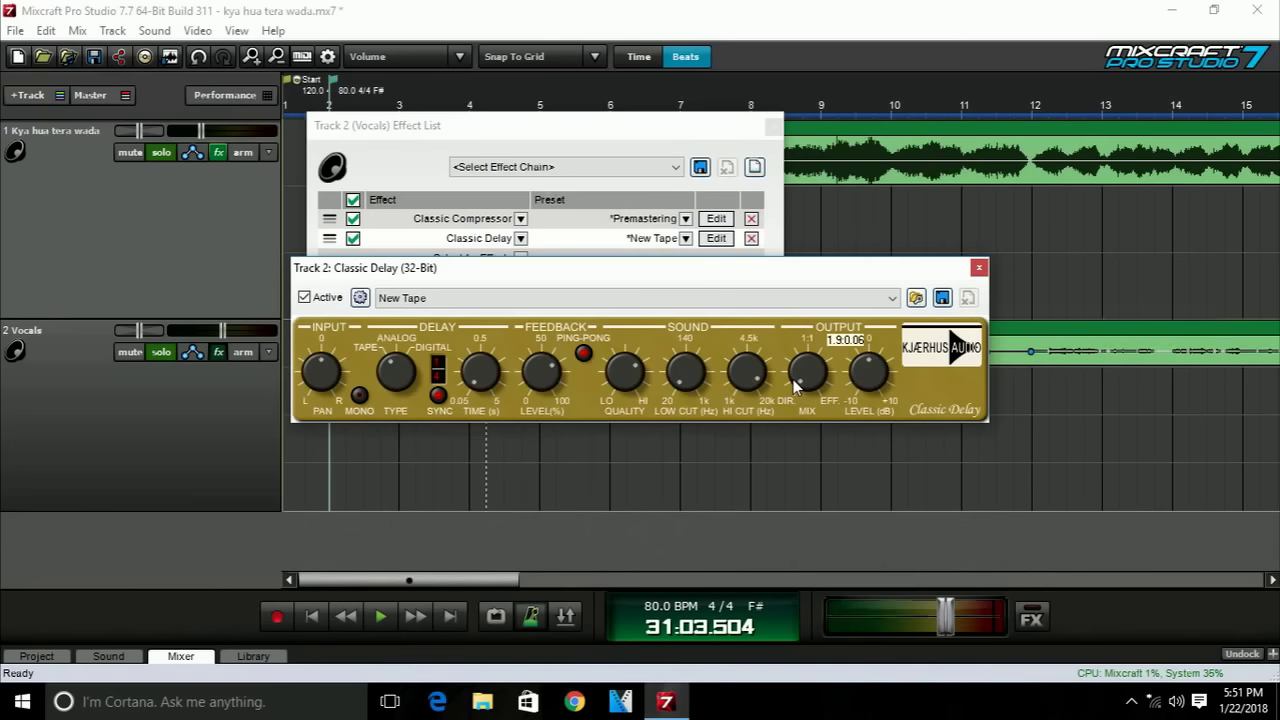
{"action": "left_click_drag", "start_coordinate": [795, 383], "coordinate": [800, 392]}
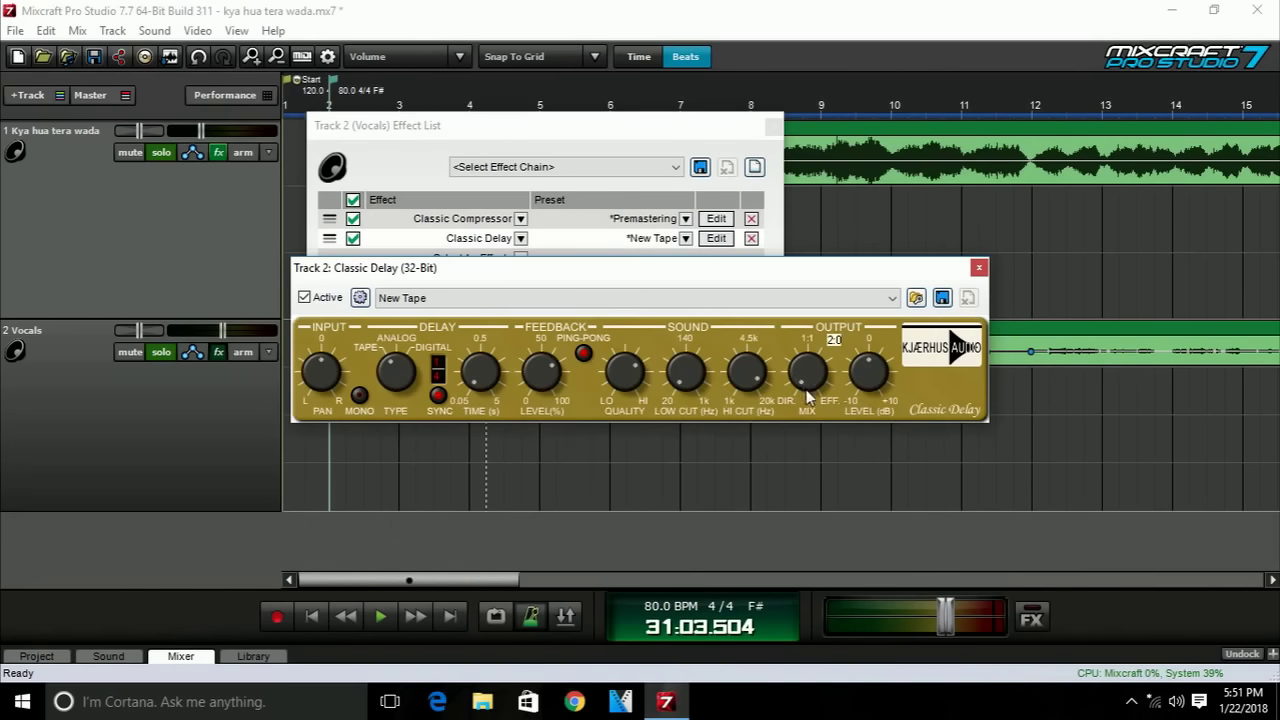
{"action": "left_click_drag", "start_coordinate": [797, 387], "coordinate": [798, 388]}
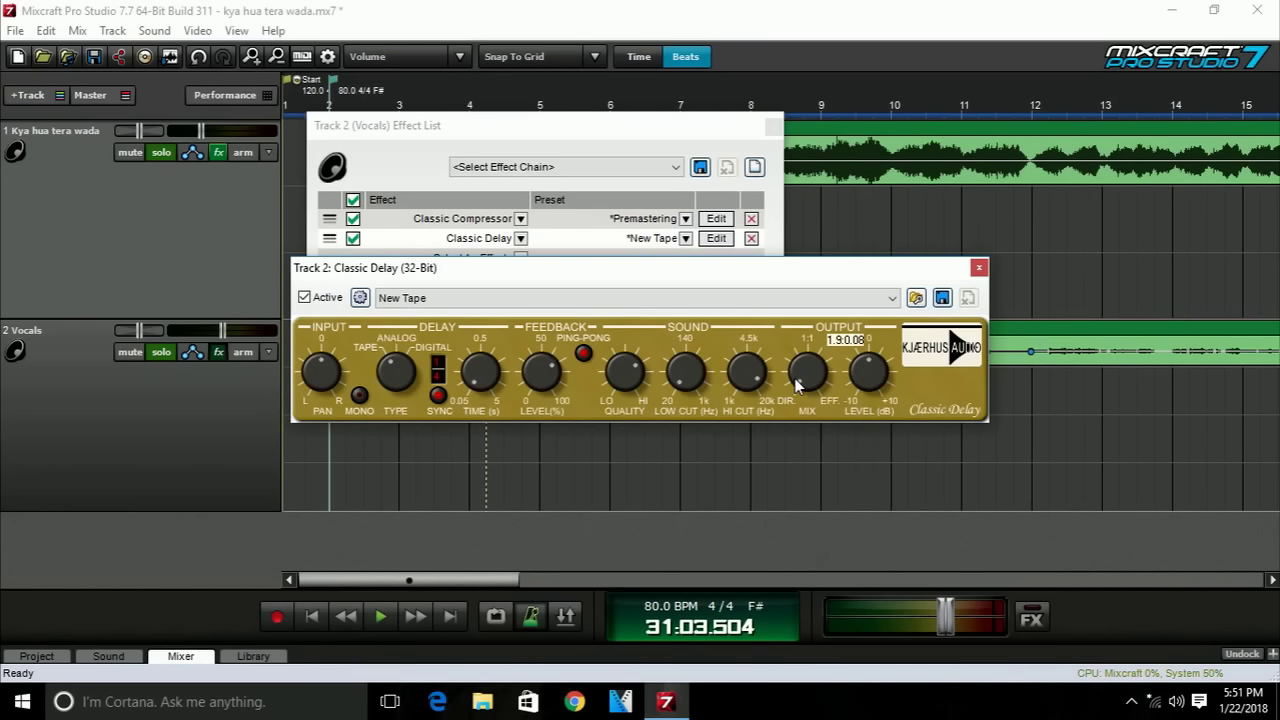
{"action": "left_click_drag", "start_coordinate": [797, 385], "coordinate": [797, 386]}
{"action": "left_click_drag", "start_coordinate": [797, 387], "coordinate": [812, 386]}
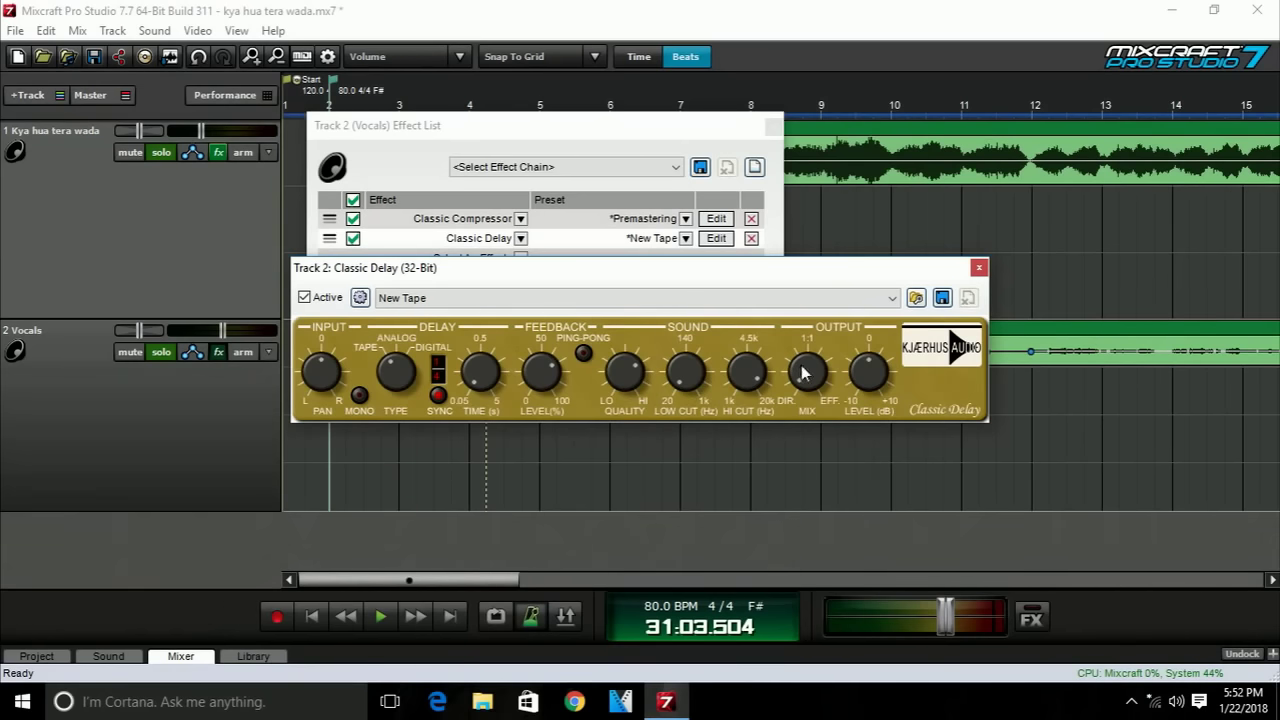
{"action": "left_click", "coordinate": [980, 268]}
Add Acoustica Reverb after Classic Delay in the Vocals effects and open its settings.
{"action": "left_click", "coordinate": [480, 262]}
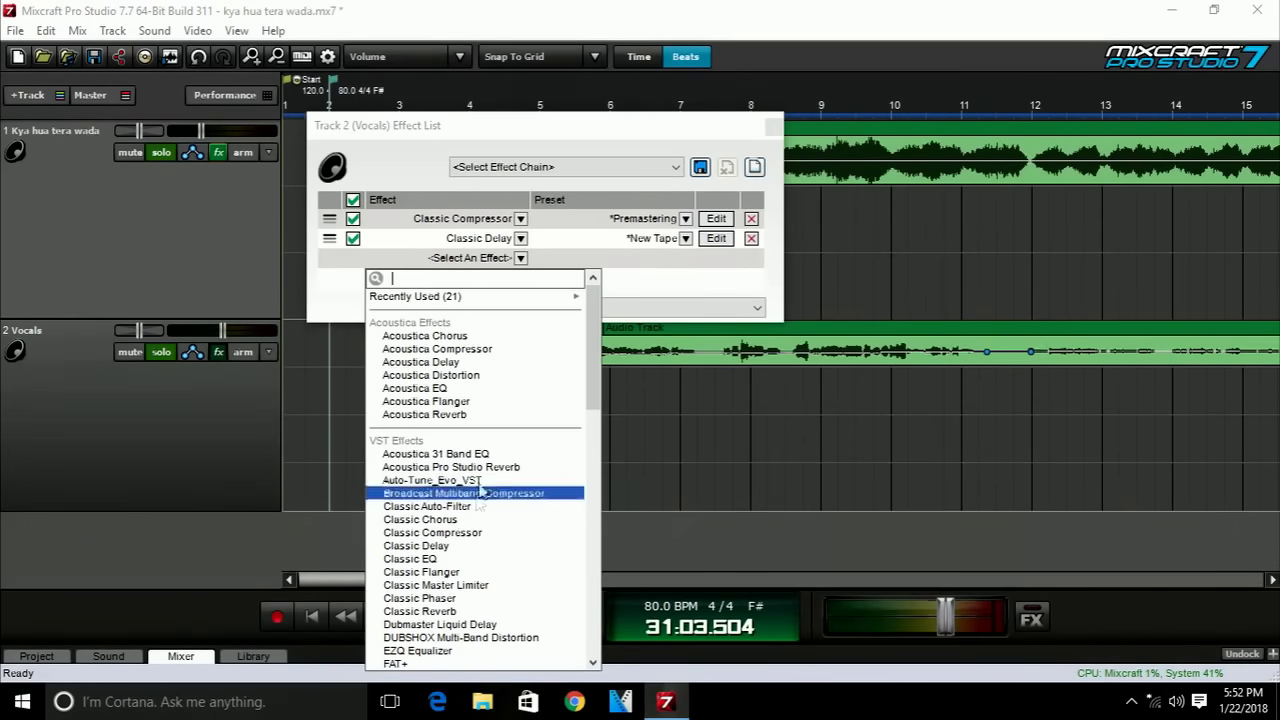
{"action": "left_click", "coordinate": [430, 414]}
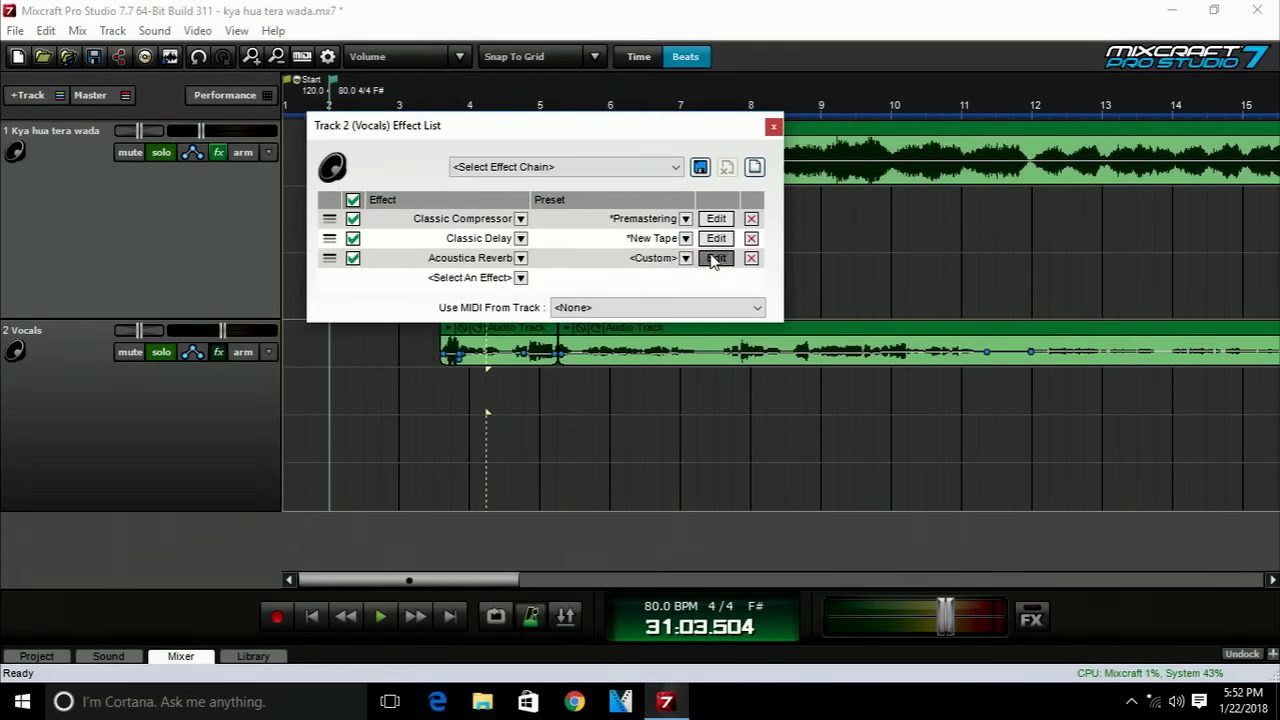
{"action": "left_click", "coordinate": [713, 258]}
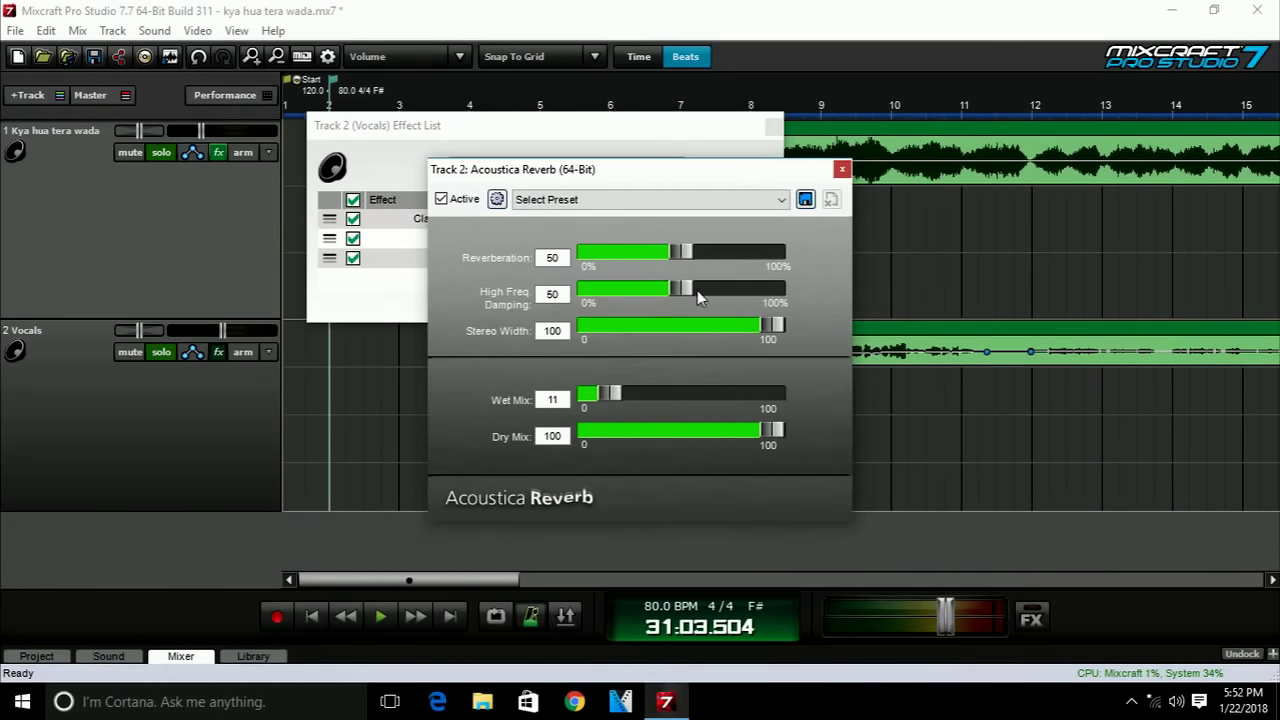
Play both tracks from bar 10 while setting the reverb's Reverberation to 64 and Wet Mix to 10.
{"action": "left_click", "coordinate": [890, 376]}
{"action": "key", "text": "space"}
{"action": "mouse_move", "coordinate": [690, 259]}
{"action": "left_mouse_down"}
{"action": "mouse_move", "coordinate": [724, 251]}
{"action": "mouse_move", "coordinate": [709, 253]}
{"action": "left_mouse_up"}
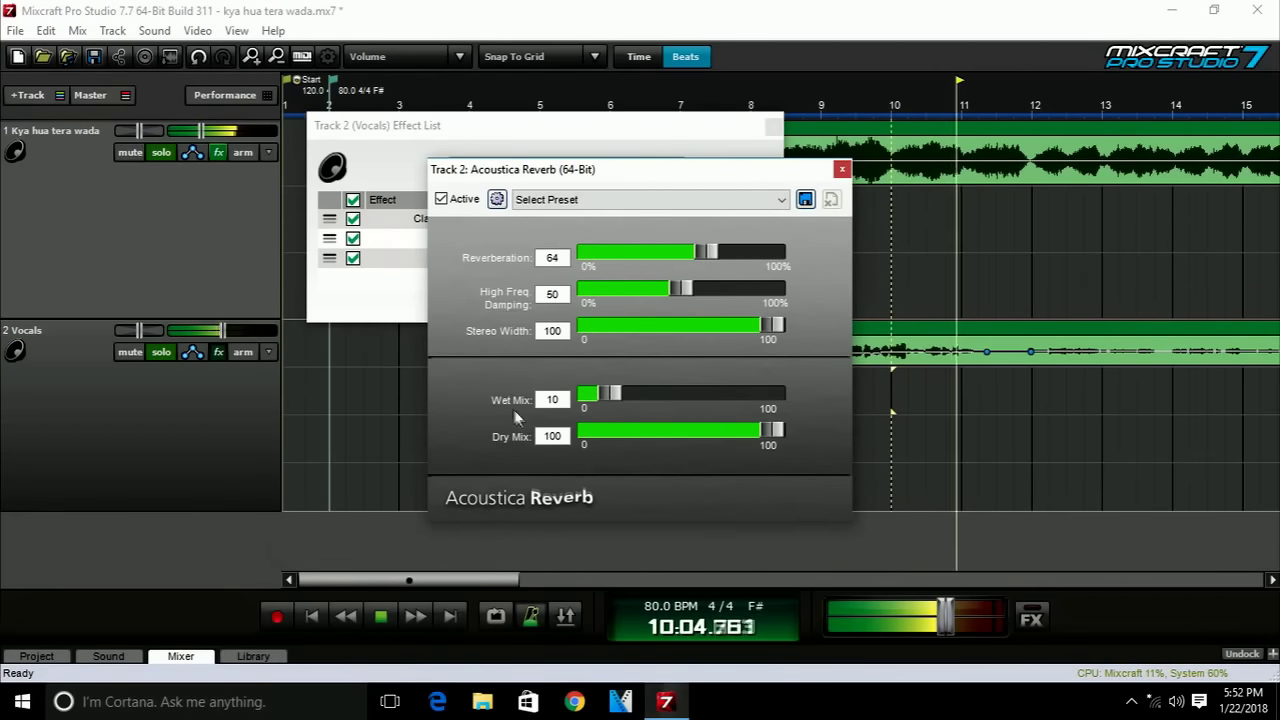
{"action": "left_click", "coordinate": [926, 263]}
{"action": "key", "text": "space"}
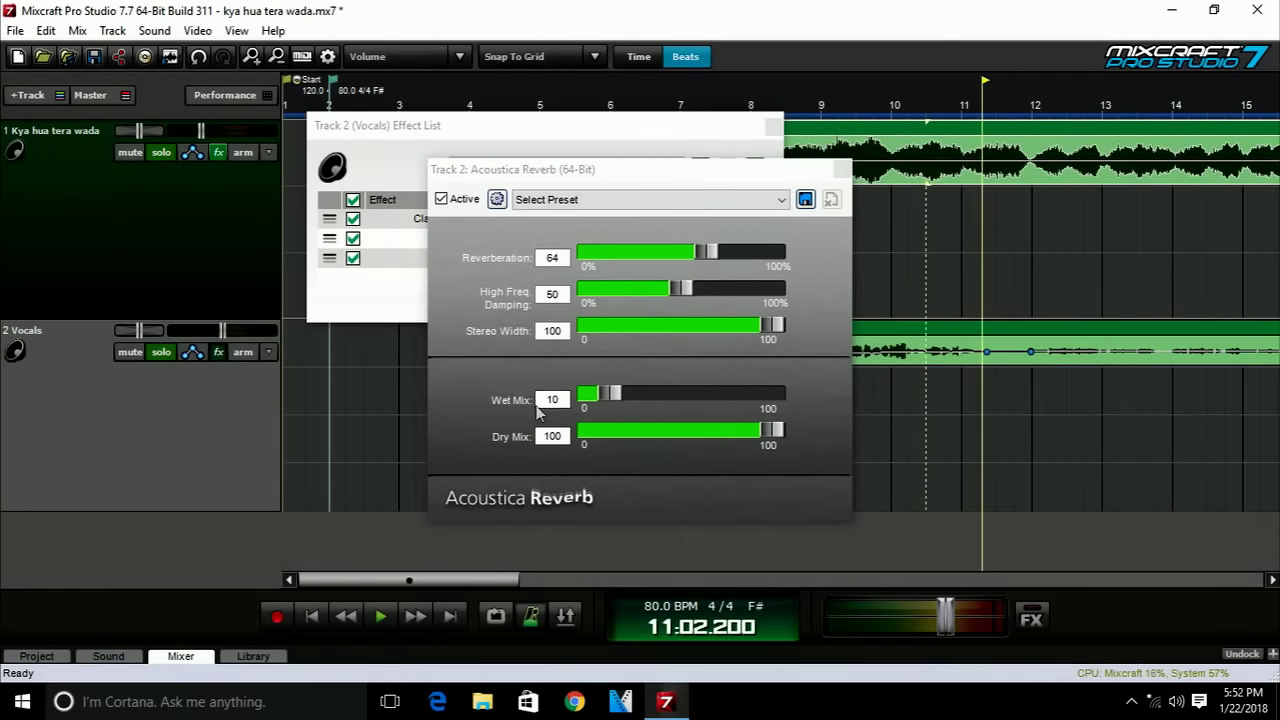
Set Acoustica Reverb's Reverberation to 70 with Wet Mix at 10, and try out its damping and stereo width.
{"action": "left_click", "coordinate": [607, 393]}
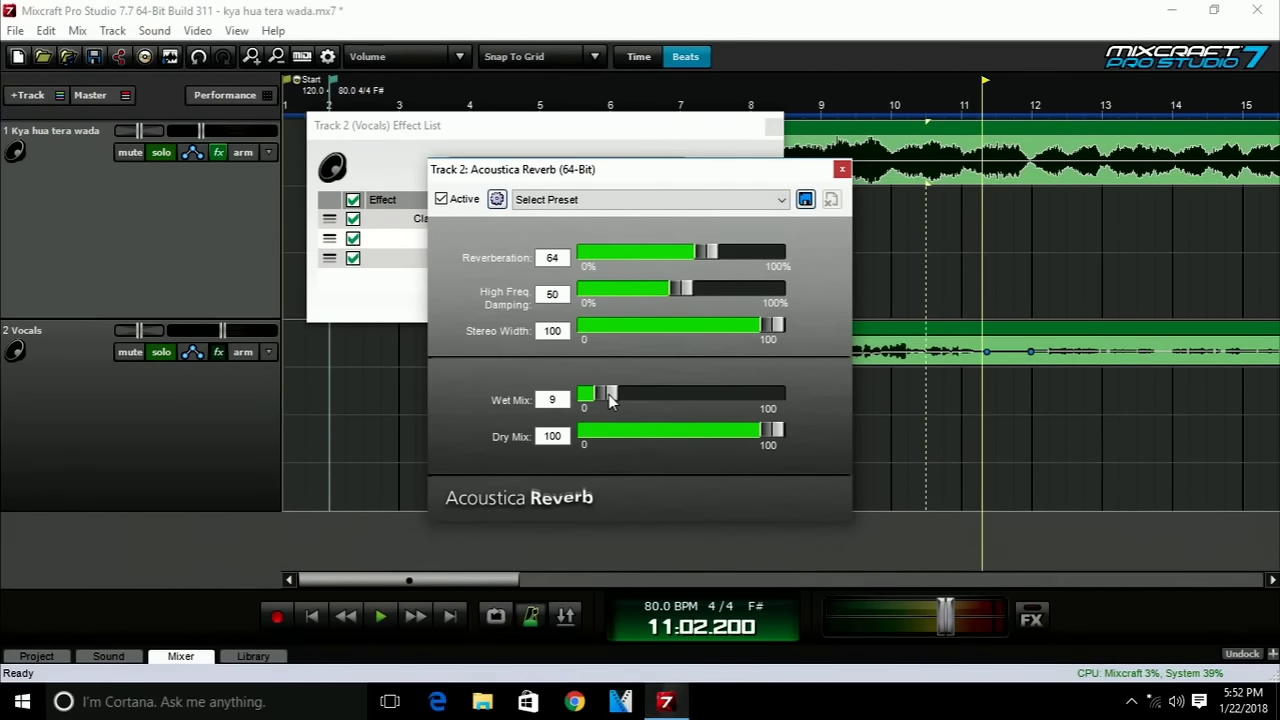
{"action": "mouse_move", "coordinate": [607, 393]}
{"action": "left_mouse_down"}
{"action": "mouse_move", "coordinate": [548, 403]}
{"action": "mouse_move", "coordinate": [609, 397]}
{"action": "left_mouse_up"}
{"action": "left_click_drag", "start_coordinate": [706, 255], "coordinate": [717, 255]}
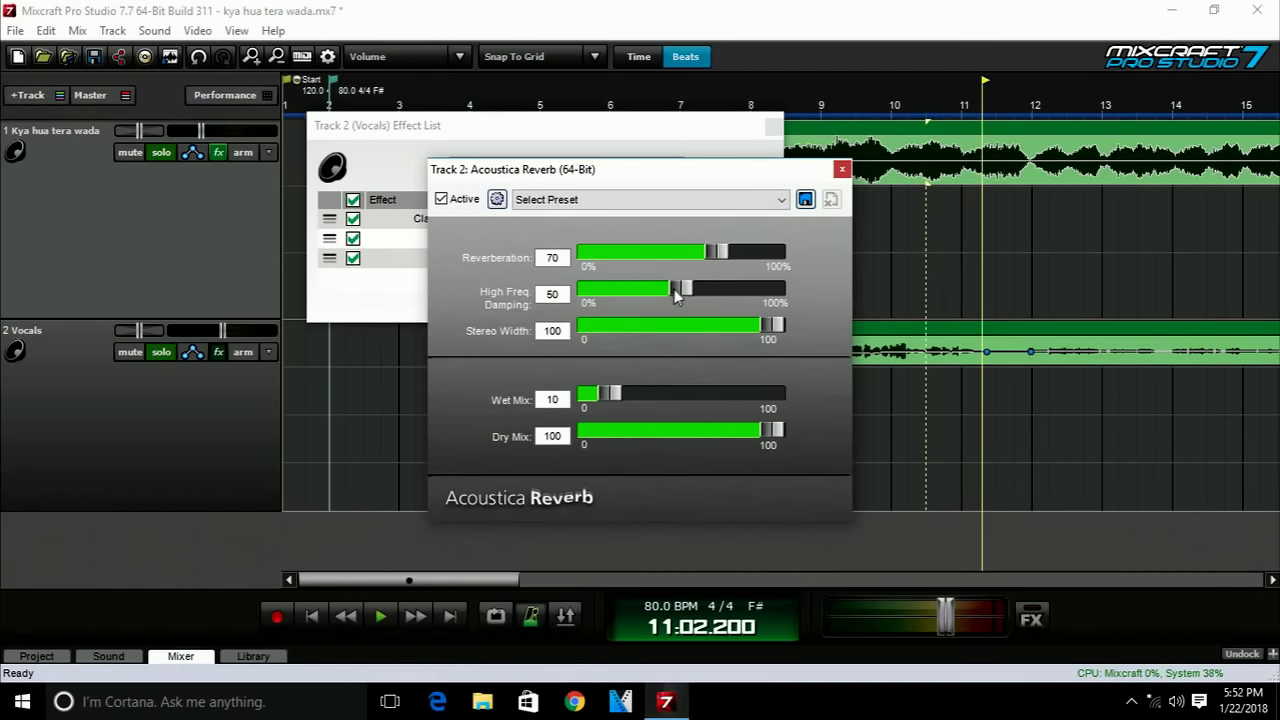
{"action": "left_click_drag", "start_coordinate": [683, 288], "coordinate": [681, 291]}
{"action": "left_click_drag", "start_coordinate": [766, 325], "coordinate": [774, 325]}
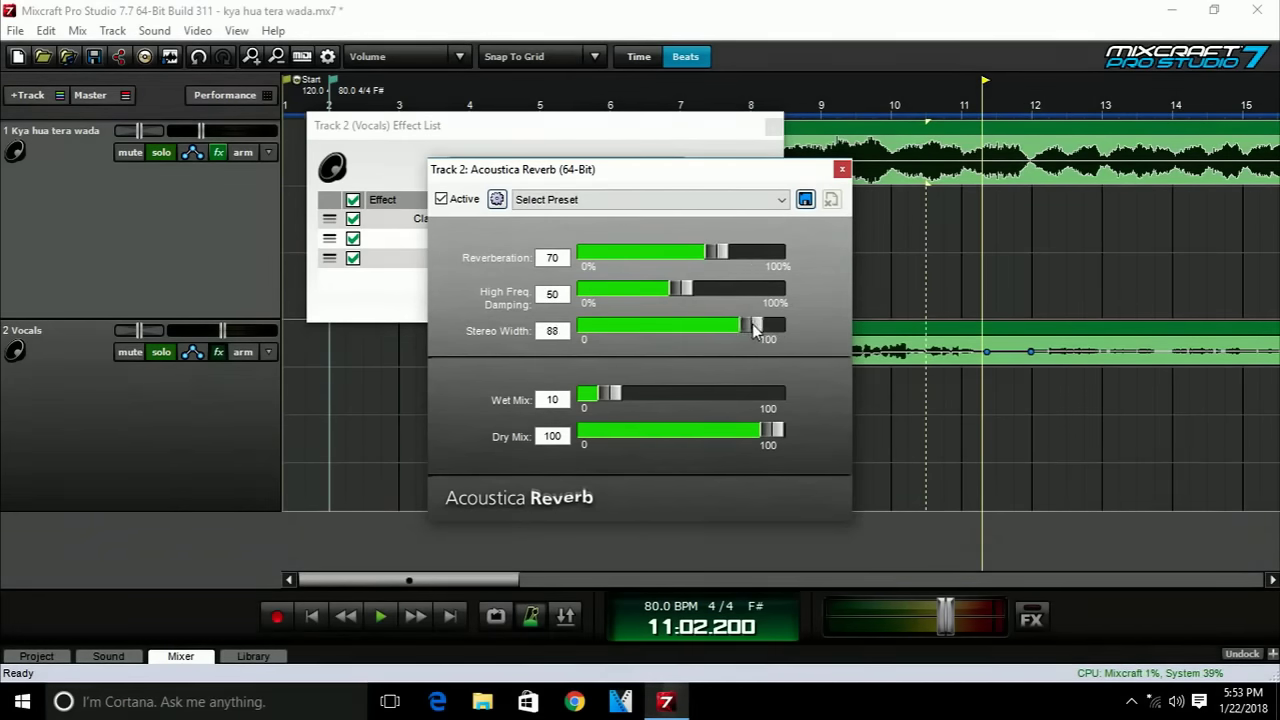
{"action": "left_click", "coordinate": [842, 169]}
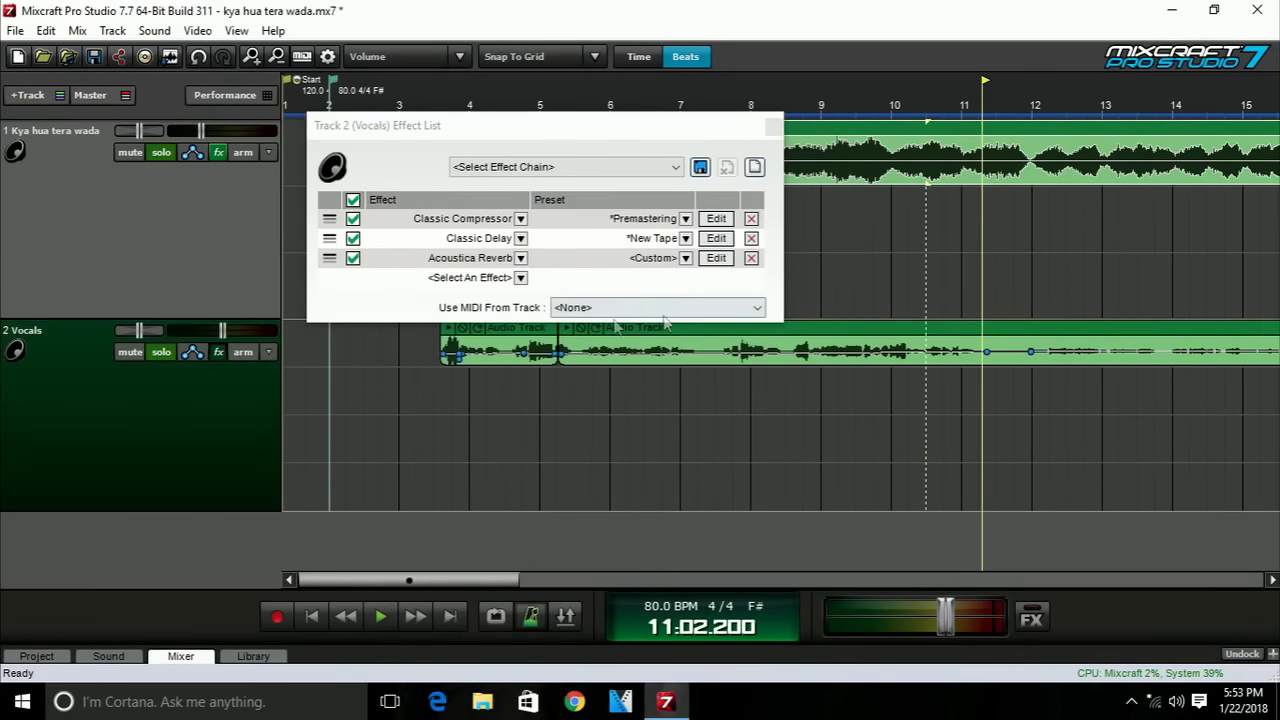
Add Pultronic Tube EQ after Acoustica Reverb in the Vocals effect list.
{"action": "left_click", "coordinate": [520, 277]}
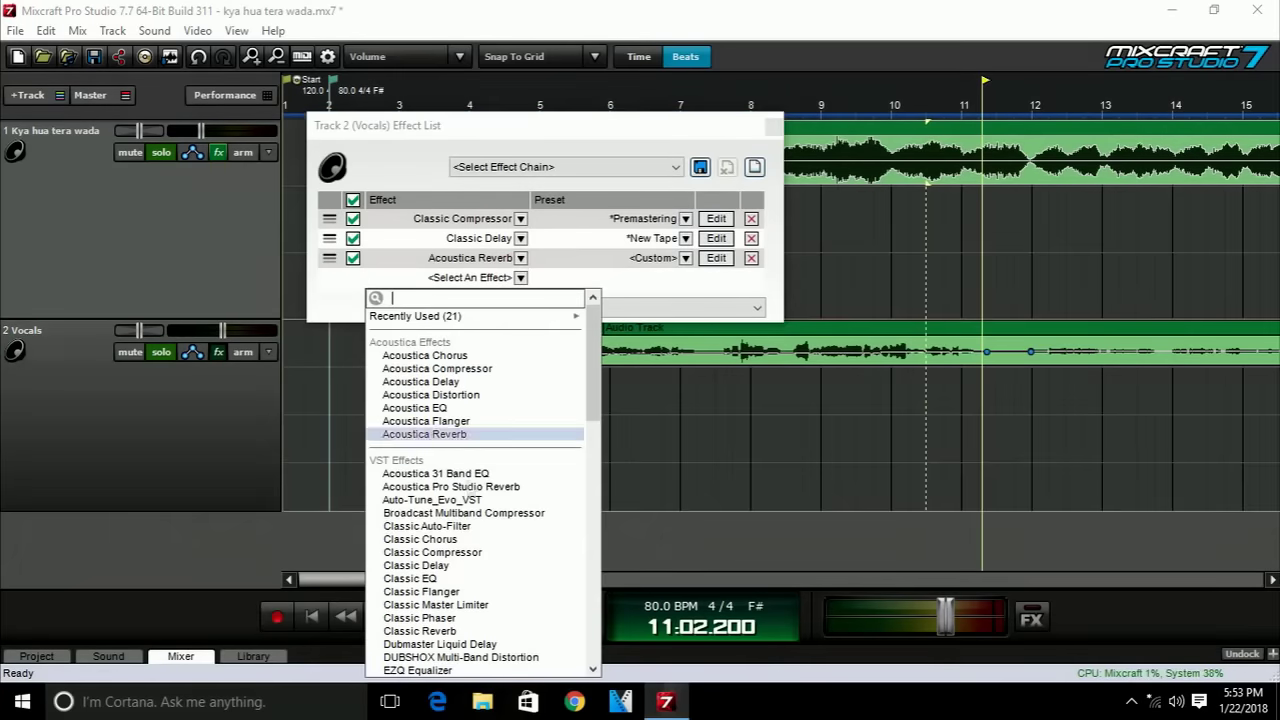
{"action": "scroll", "coordinate": [483, 537], "scroll_direction": "down", "scroll_amount": 7}
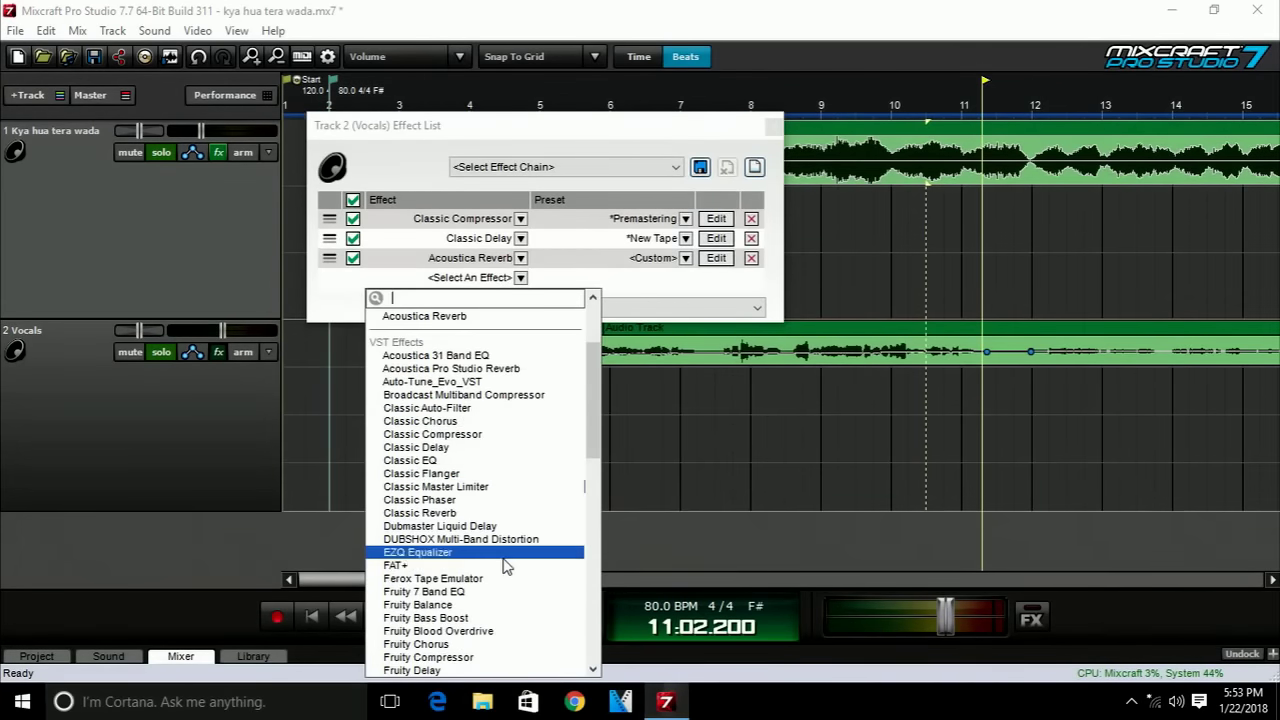
{"action": "scroll", "coordinate": [507, 567], "scroll_direction": "up", "scroll_amount": 7}
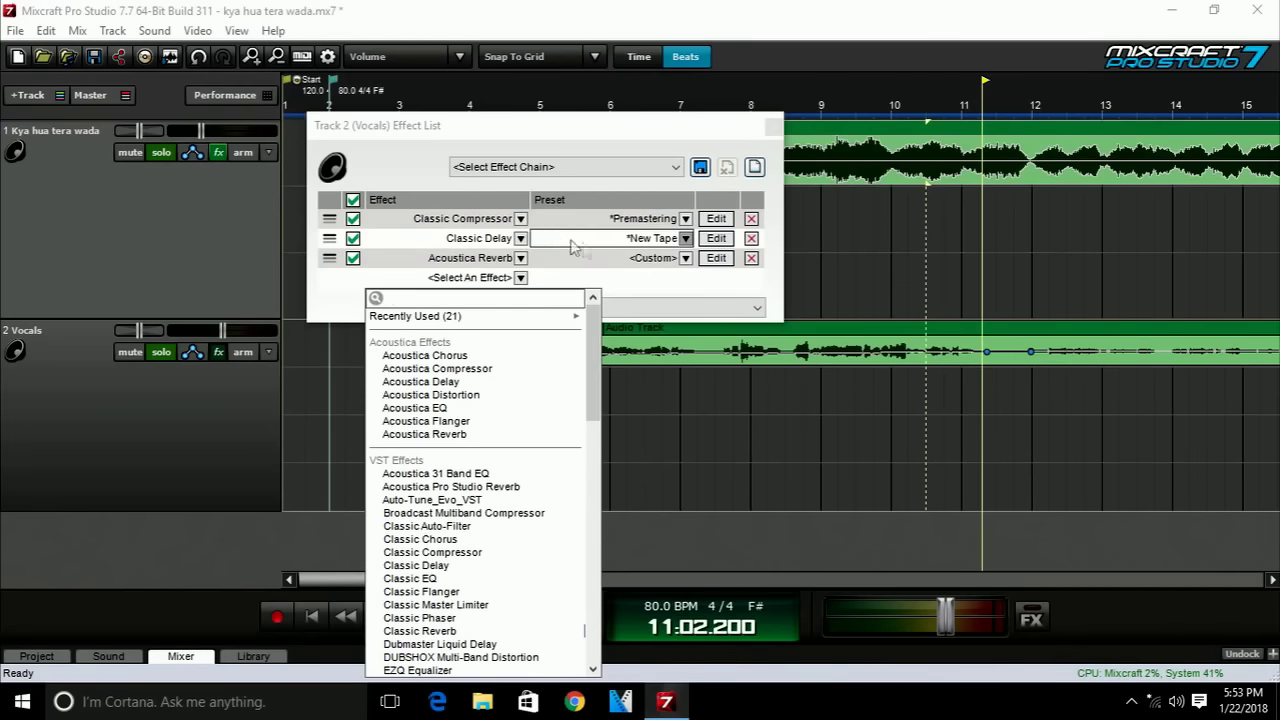
{"action": "scroll", "coordinate": [529, 483], "scroll_direction": "down", "scroll_amount": 5}
{"action": "scroll", "coordinate": [528, 482], "scroll_direction": "up", "scroll_amount": 1}
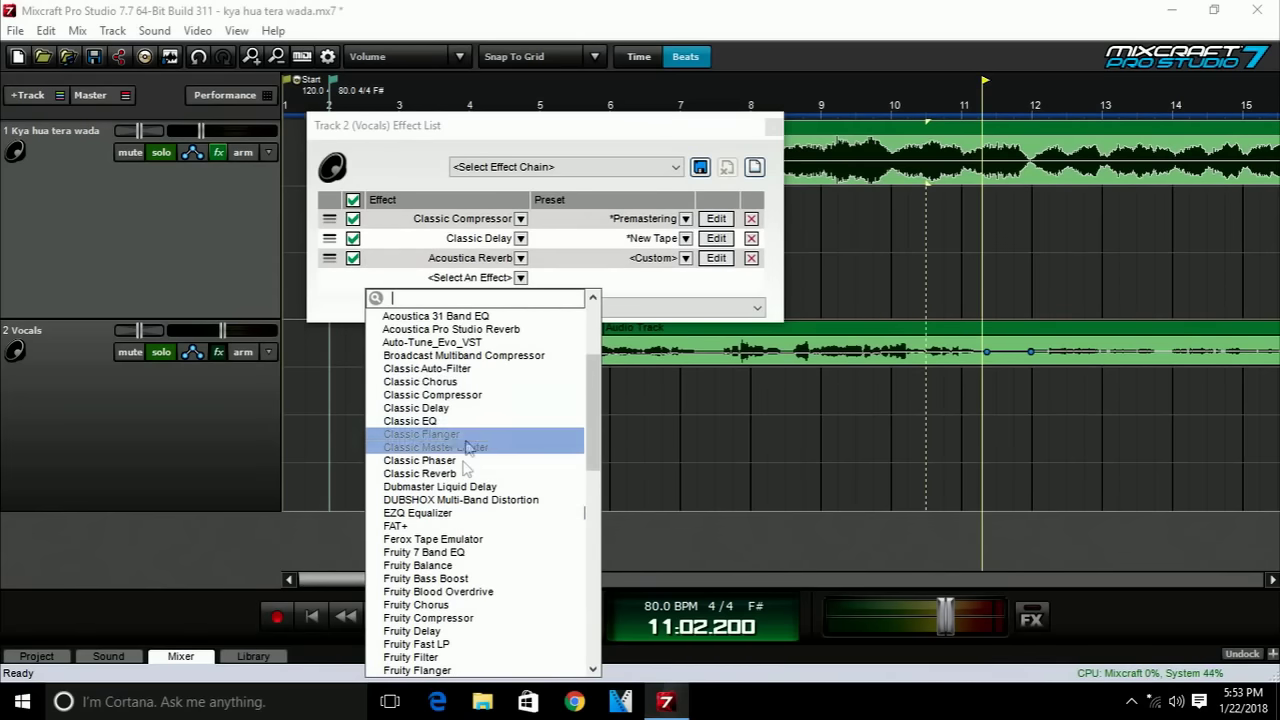
{"action": "scroll", "coordinate": [458, 524], "scroll_direction": "down", "scroll_amount": 4}
{"action": "scroll", "coordinate": [460, 522], "scroll_direction": "down", "scroll_amount": 4}
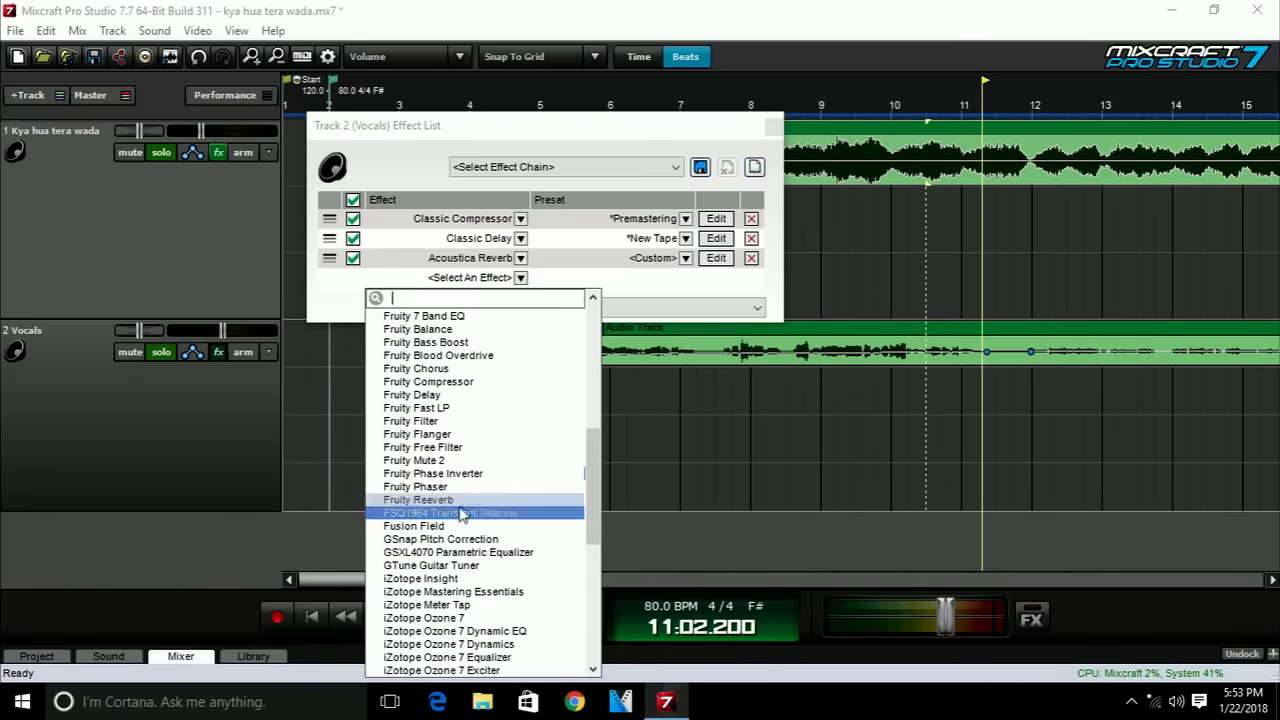
{"action": "scroll", "coordinate": [474, 520], "scroll_direction": "down", "scroll_amount": 7}
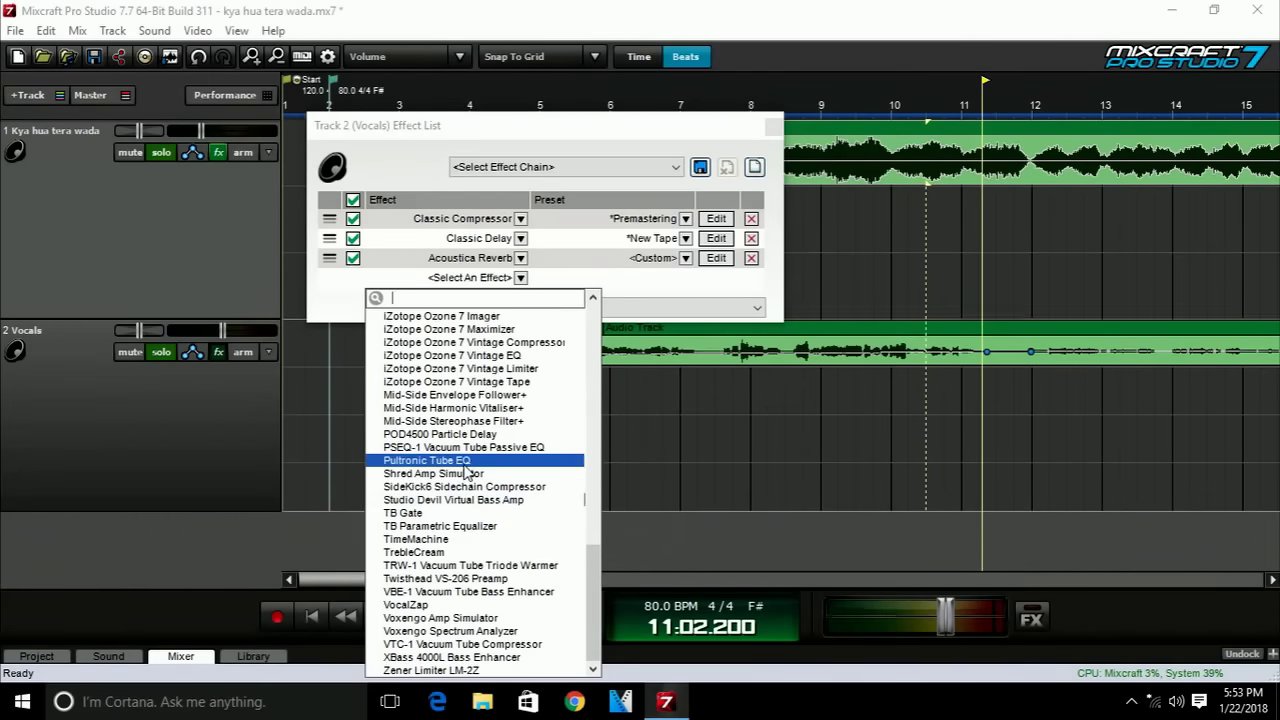
{"action": "left_click", "coordinate": [466, 462]}
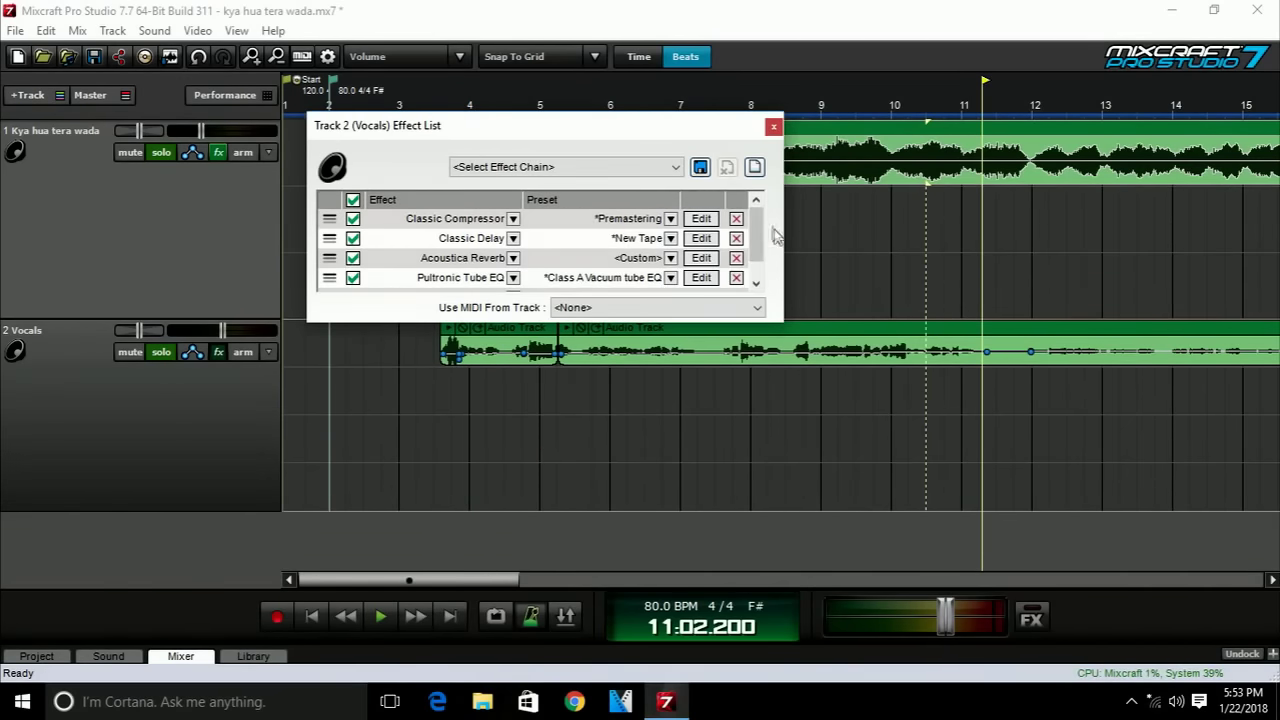
Load the Clean HF Boost preset in the Pultronic Tube EQ on Vocals and close its settings.
{"action": "scroll", "coordinate": [760, 240], "scroll_direction": "down", "scroll_amount": 1}
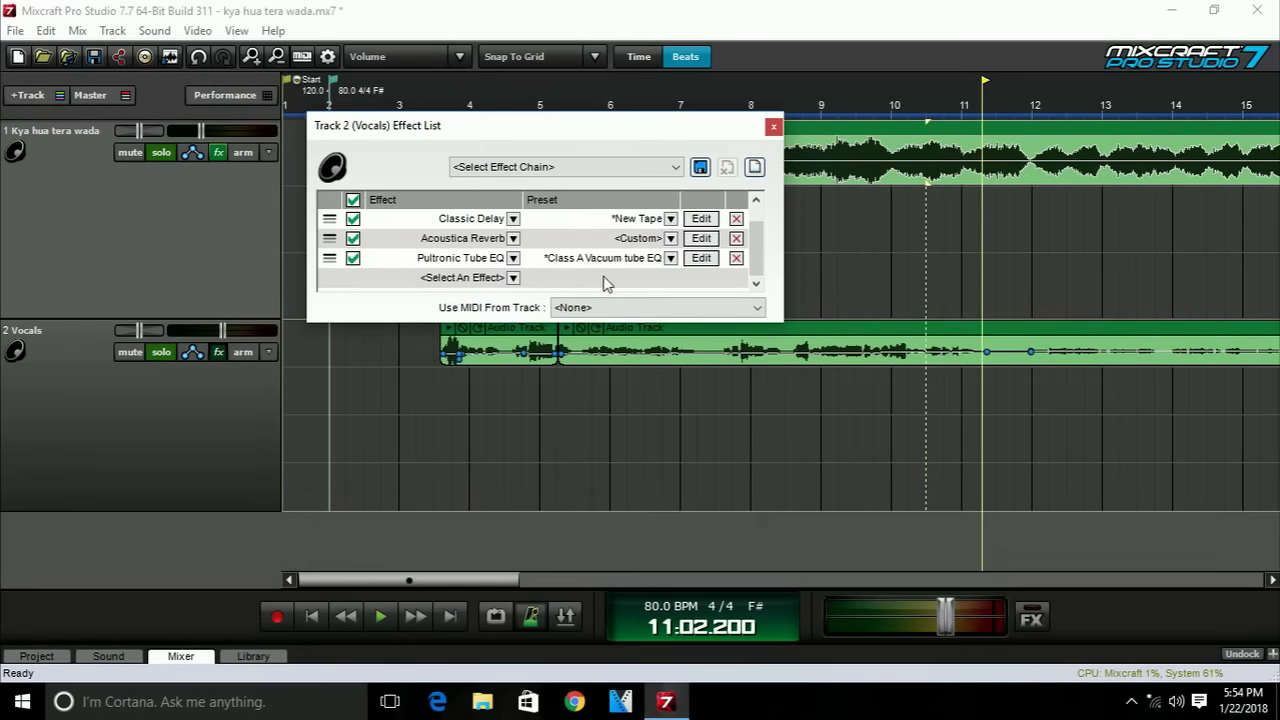
{"action": "left_click", "coordinate": [703, 258]}
{"action": "left_click", "coordinate": [751, 154]}
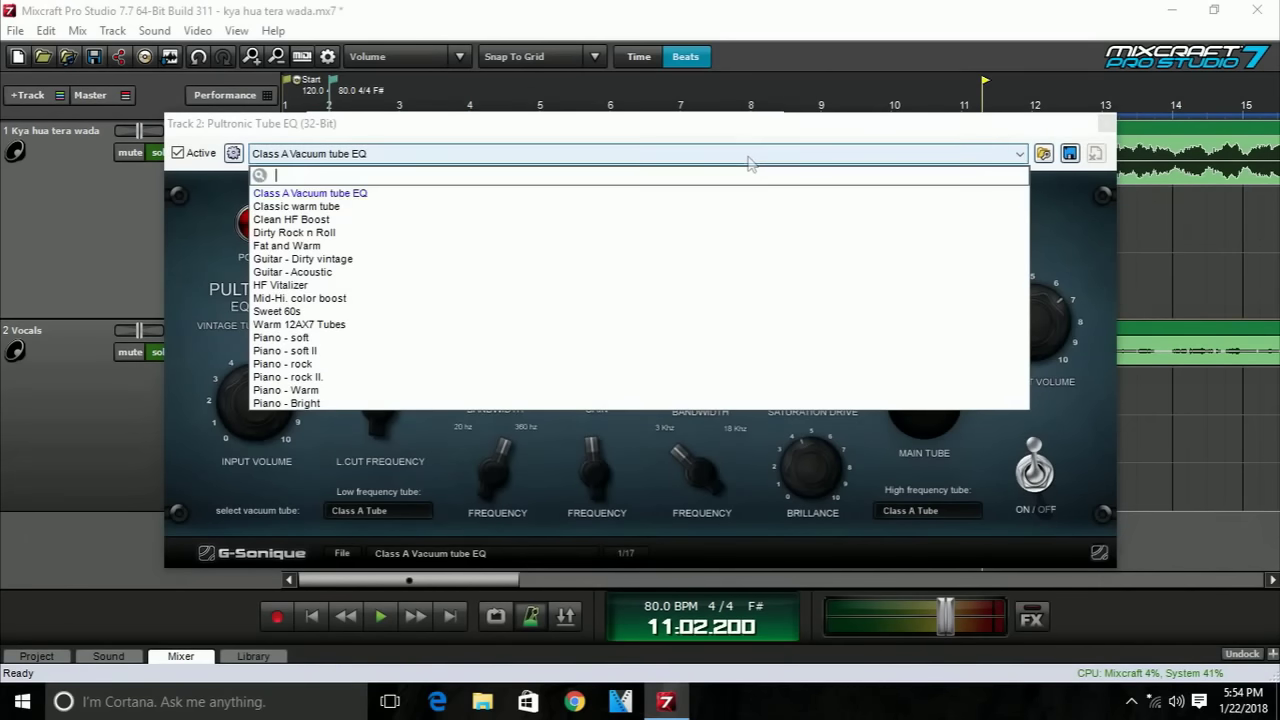
{"action": "left_click", "coordinate": [300, 220]}
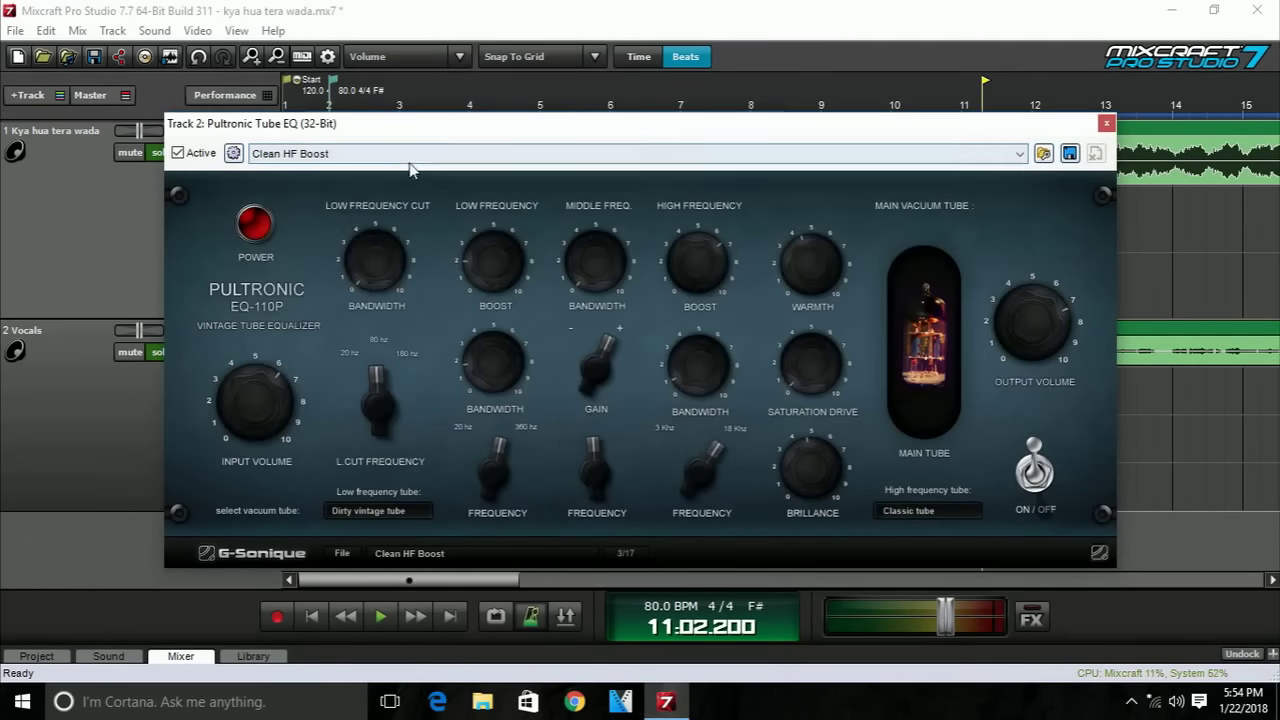
{"action": "left_click", "coordinate": [1106, 123]}
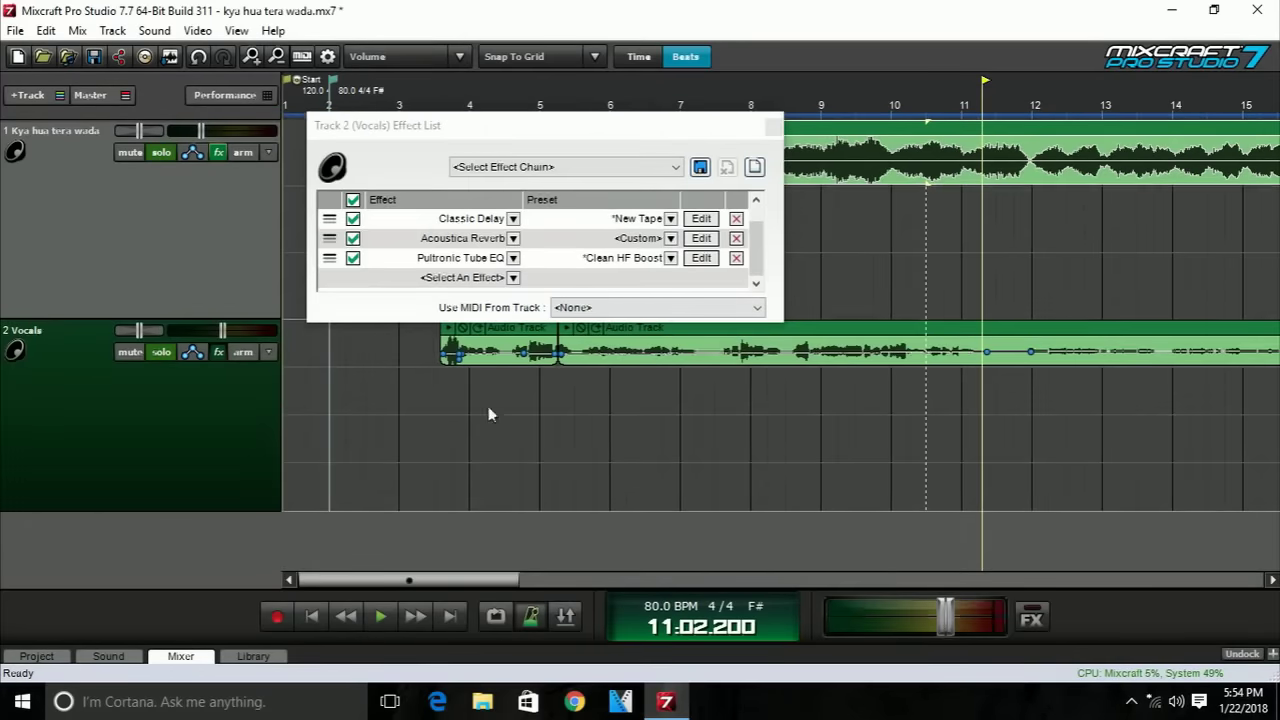
Add Auto-Tune_Evo_VST after Pultronic Tube EQ in the Vocals effect list and open its settings.
{"action": "left_click", "coordinate": [484, 280]}
{"action": "scroll", "coordinate": [482, 425], "scroll_direction": "down", "scroll_amount": 2}
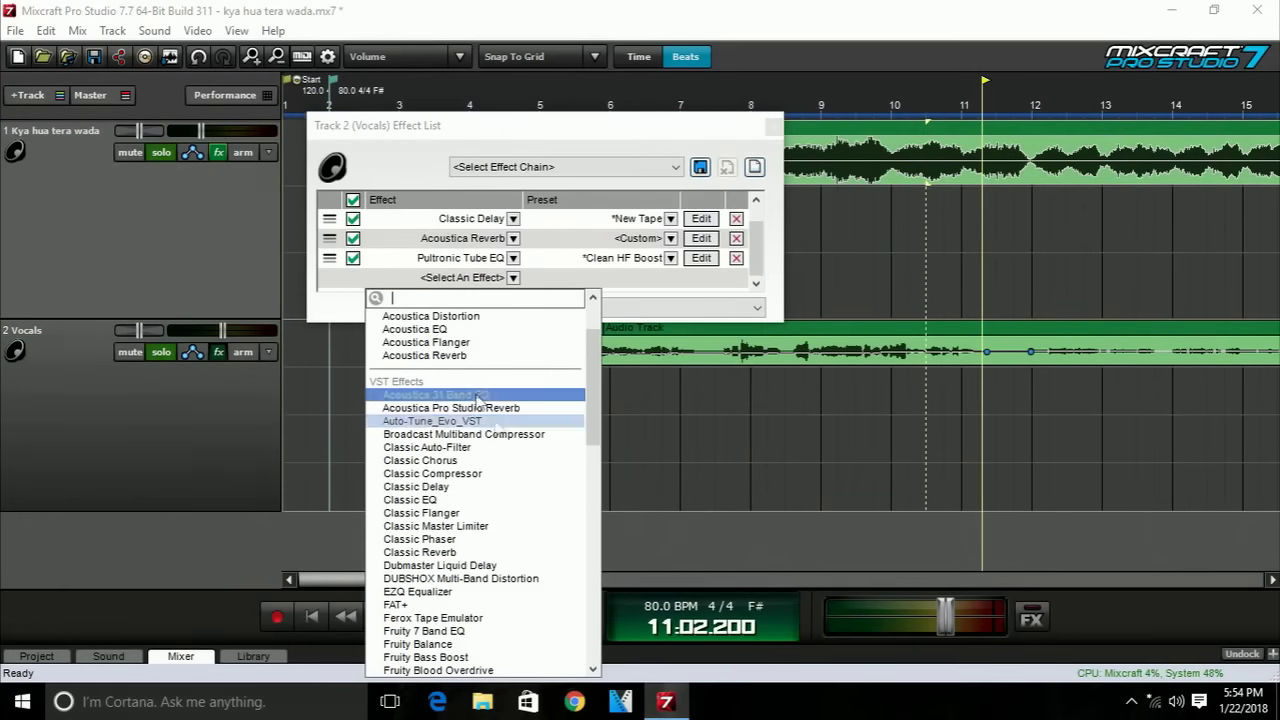
{"action": "left_click", "coordinate": [479, 422]}
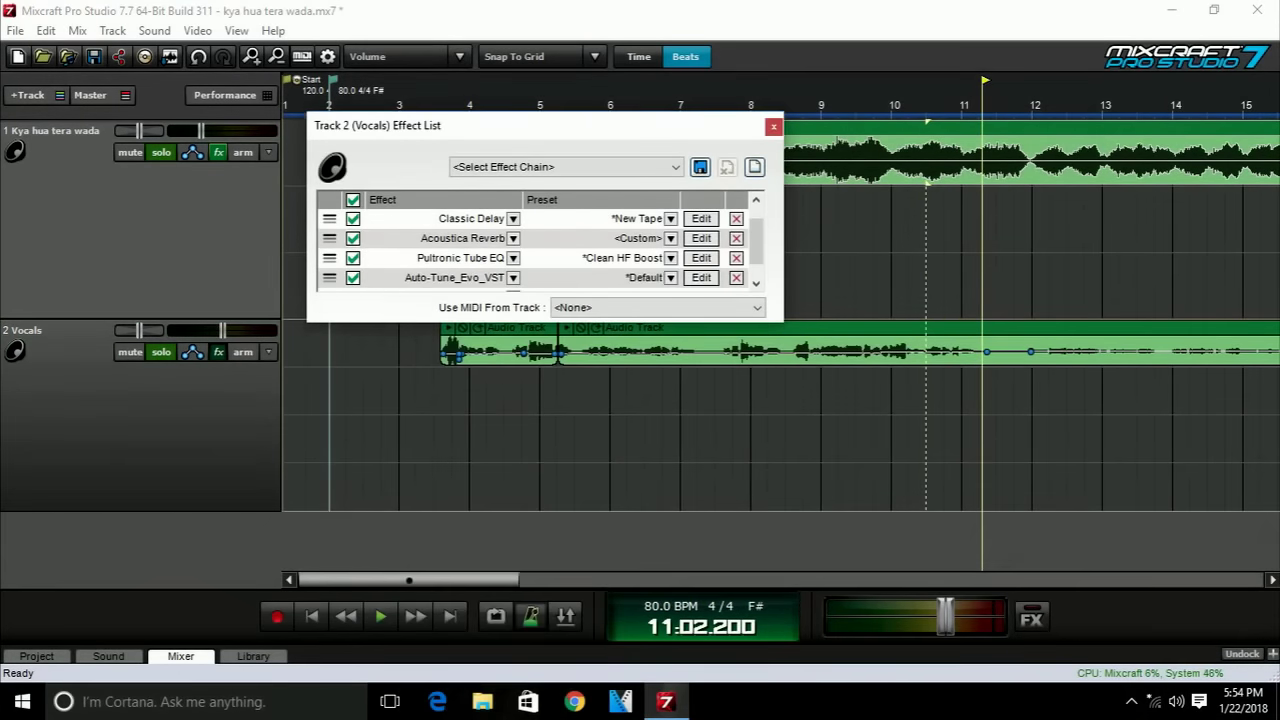
{"action": "left_click", "coordinate": [700, 279]}
{"action": "scroll", "coordinate": [745, 240], "scroll_direction": "down", "scroll_amount": 1}
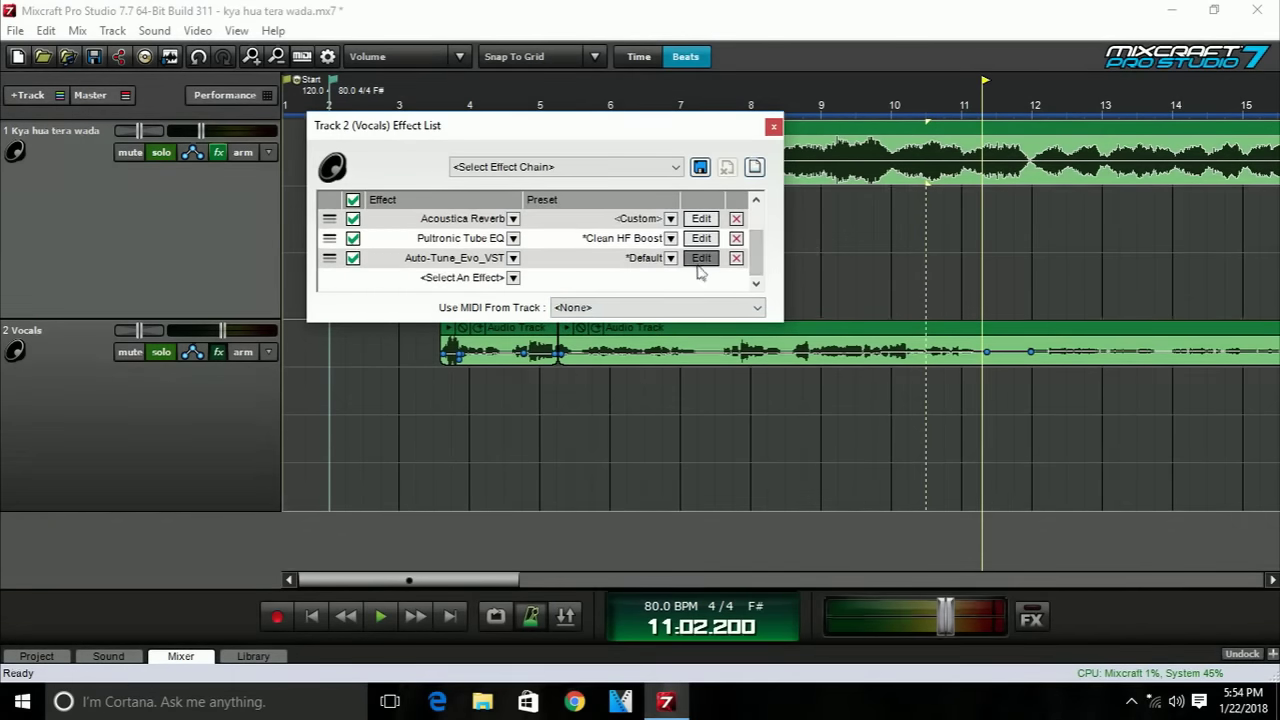
{"action": "left_click", "coordinate": [699, 260]}
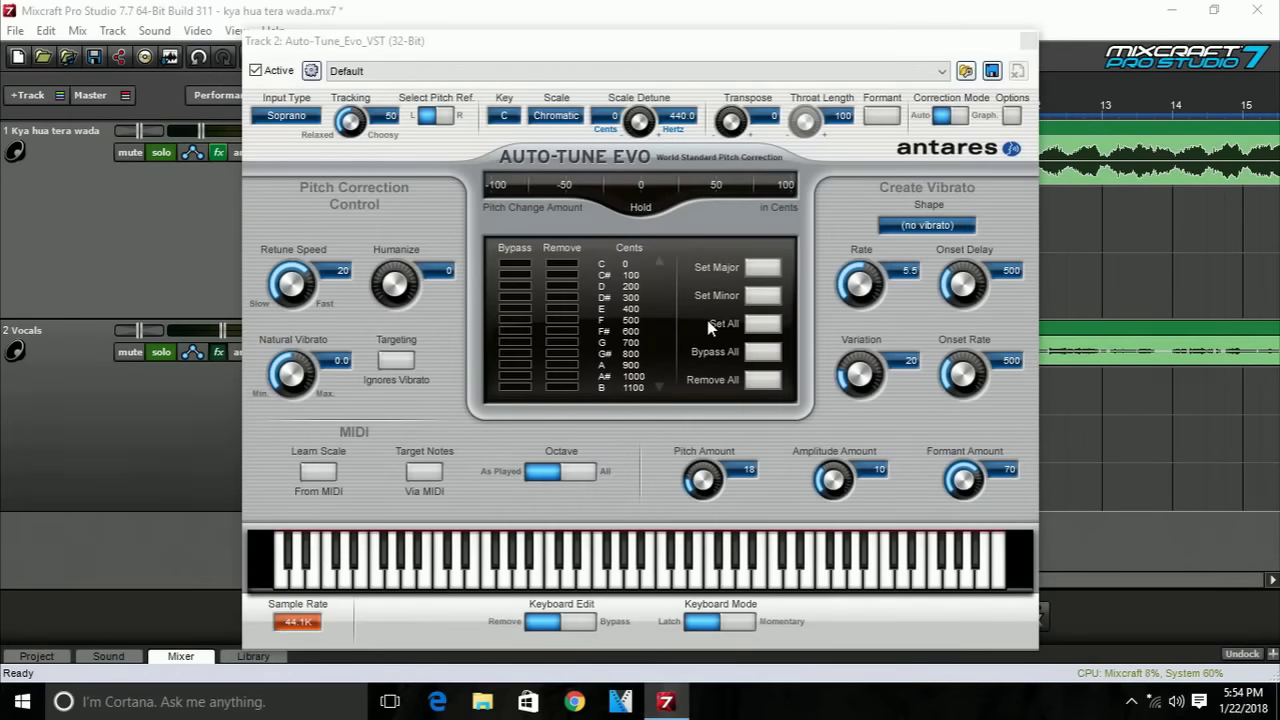
Switch Auto-Tune Evo to graphical correction mode and track the vocal pitch while playing about two bars.
{"action": "left_click", "coordinate": [965, 119]}
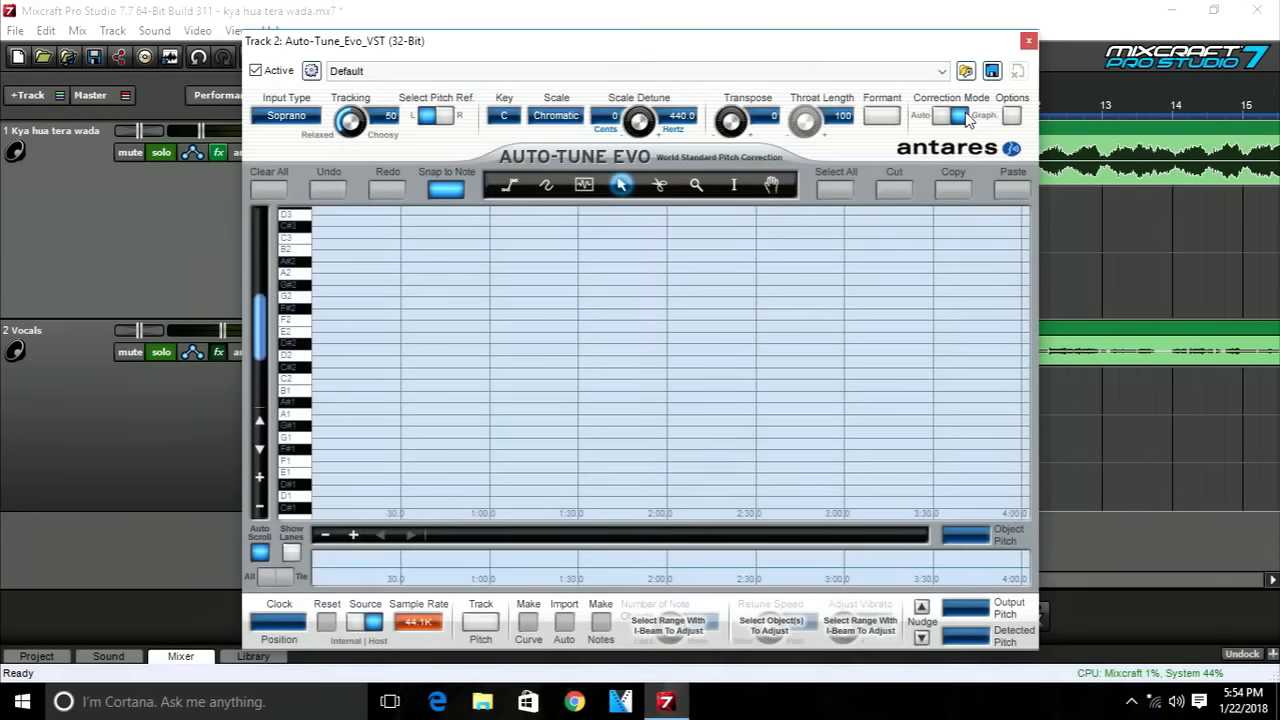
{"action": "left_click", "coordinate": [481, 624]}
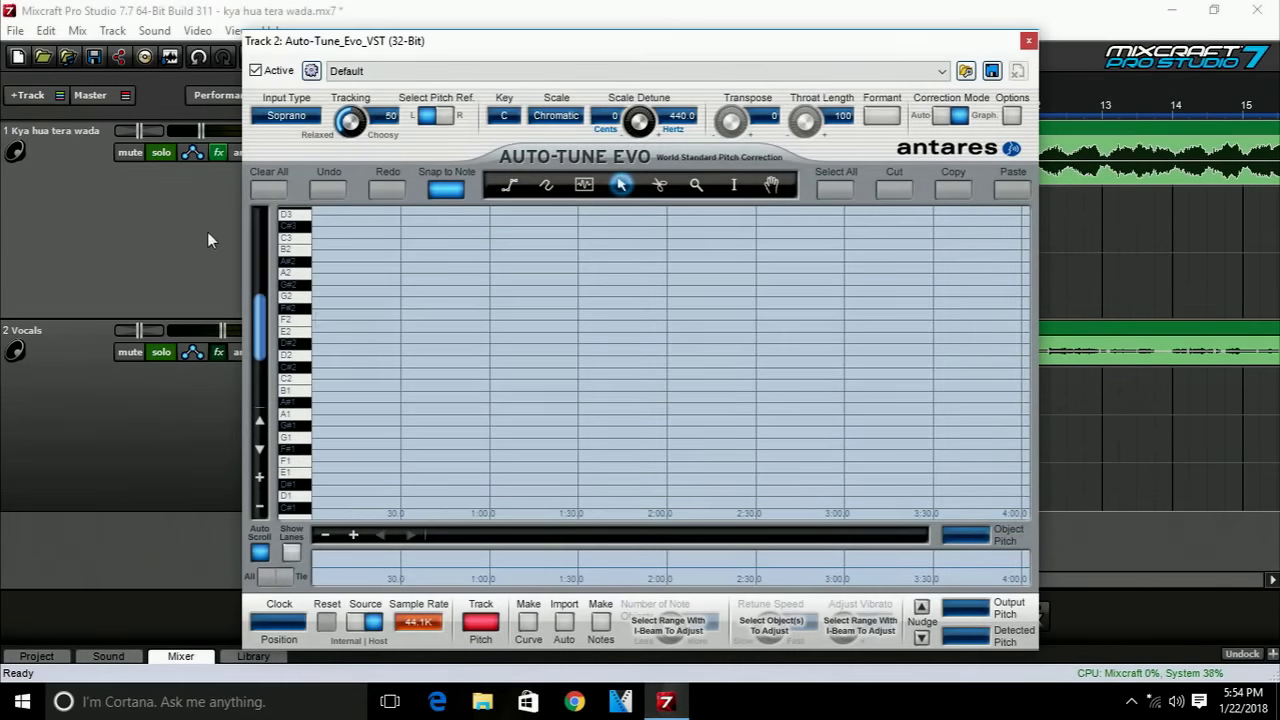
{"action": "left_click_drag", "start_coordinate": [550, 50], "coordinate": [737, 112]}
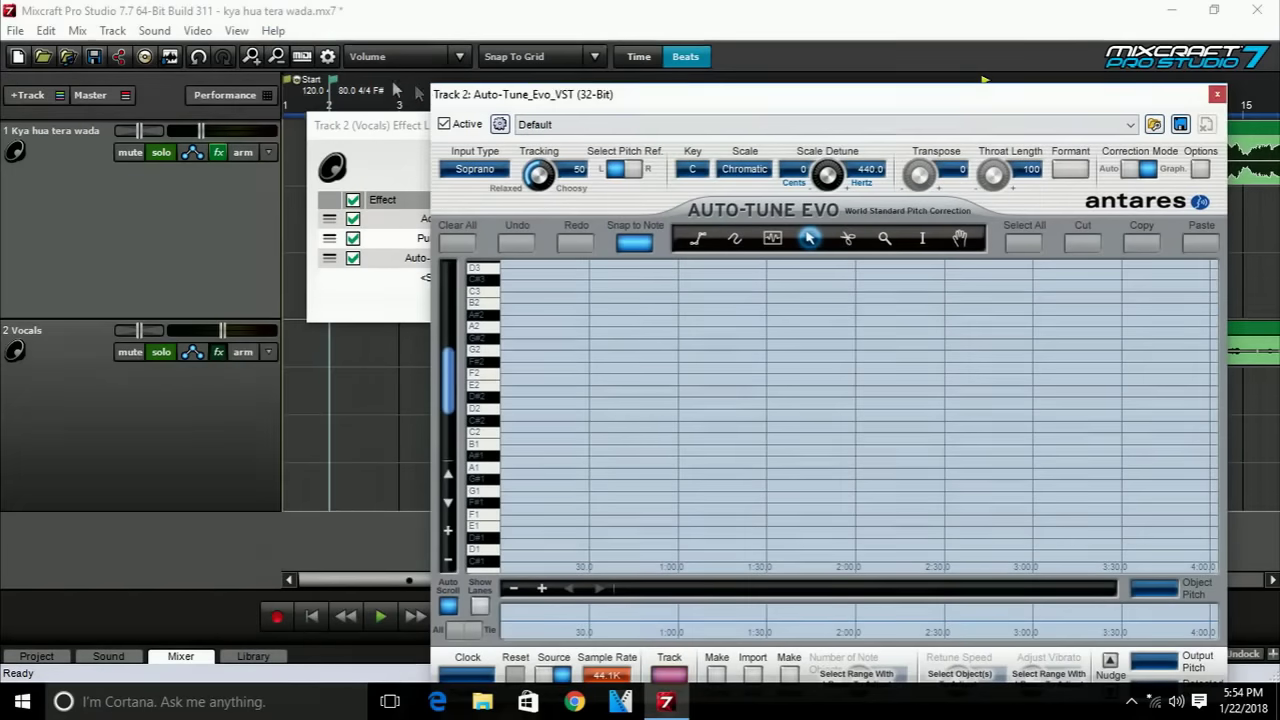
{"action": "key", "text": "space"}
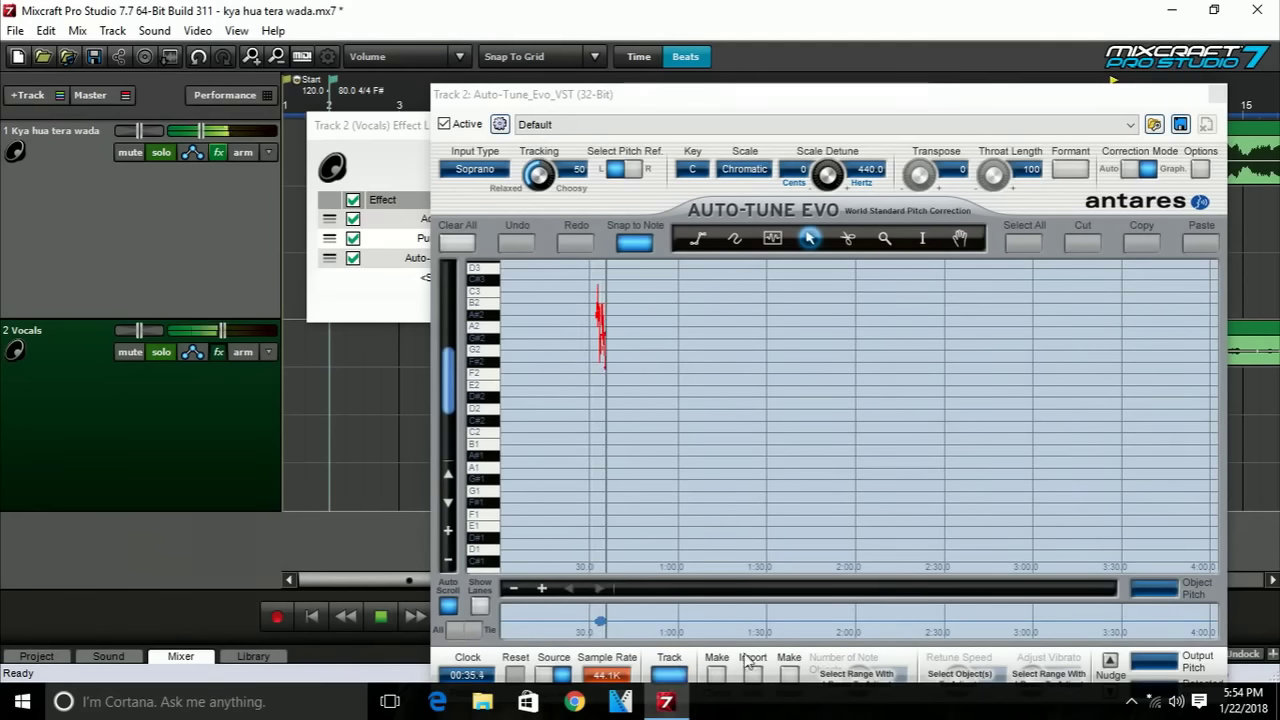
{"action": "key", "text": "space"}
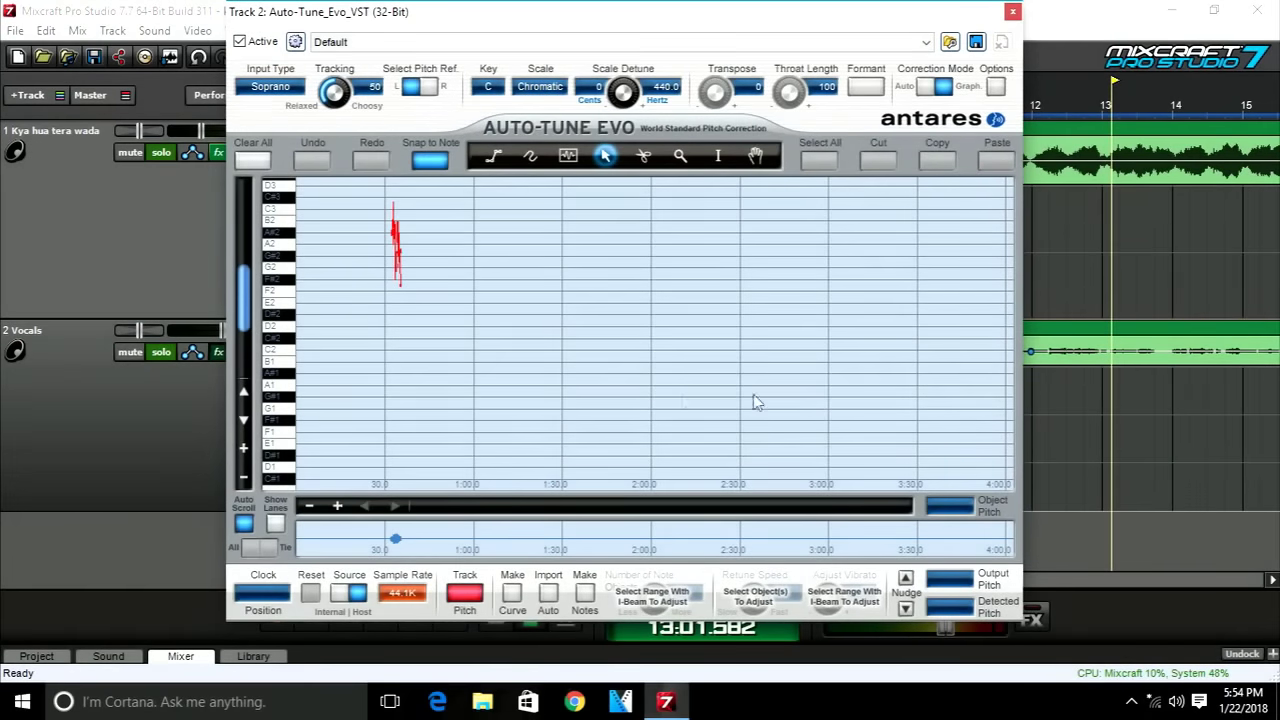
End pitch tracking, make note objects from the tracked vocal pitch, and set their Retune Speed to 43.
{"action": "left_click", "coordinate": [474, 596]}
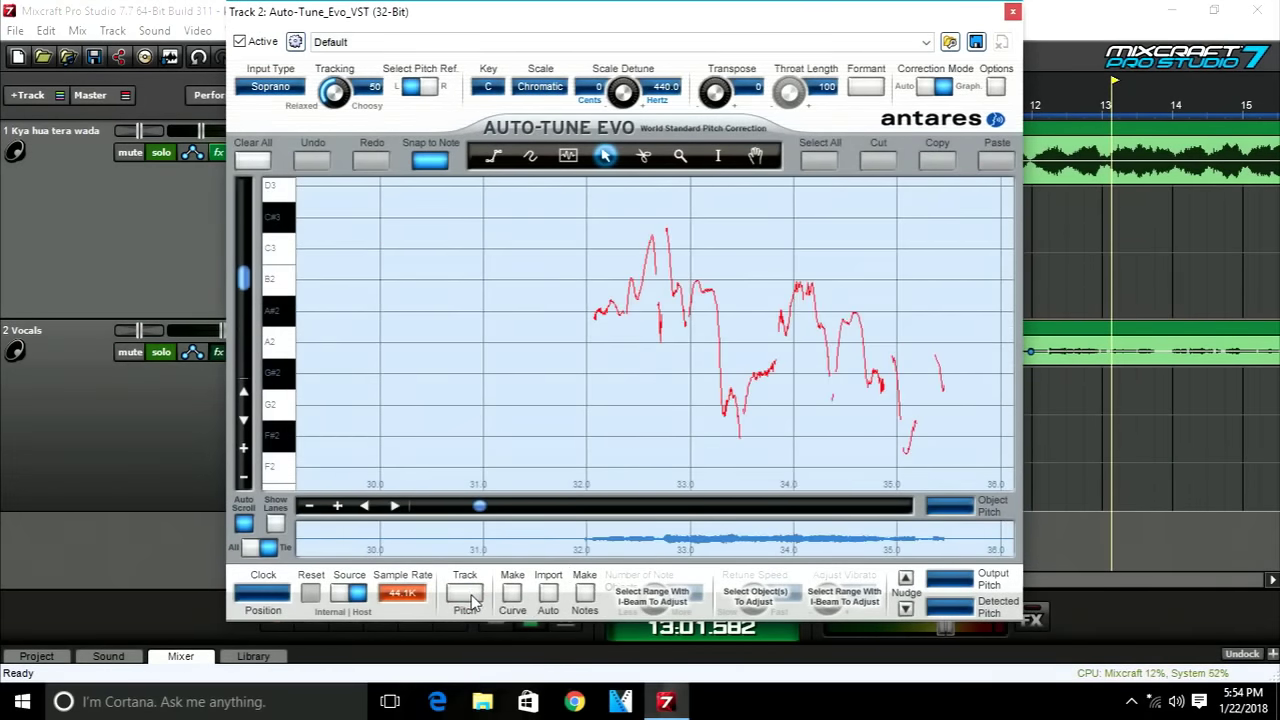
{"action": "left_click", "coordinate": [586, 597]}
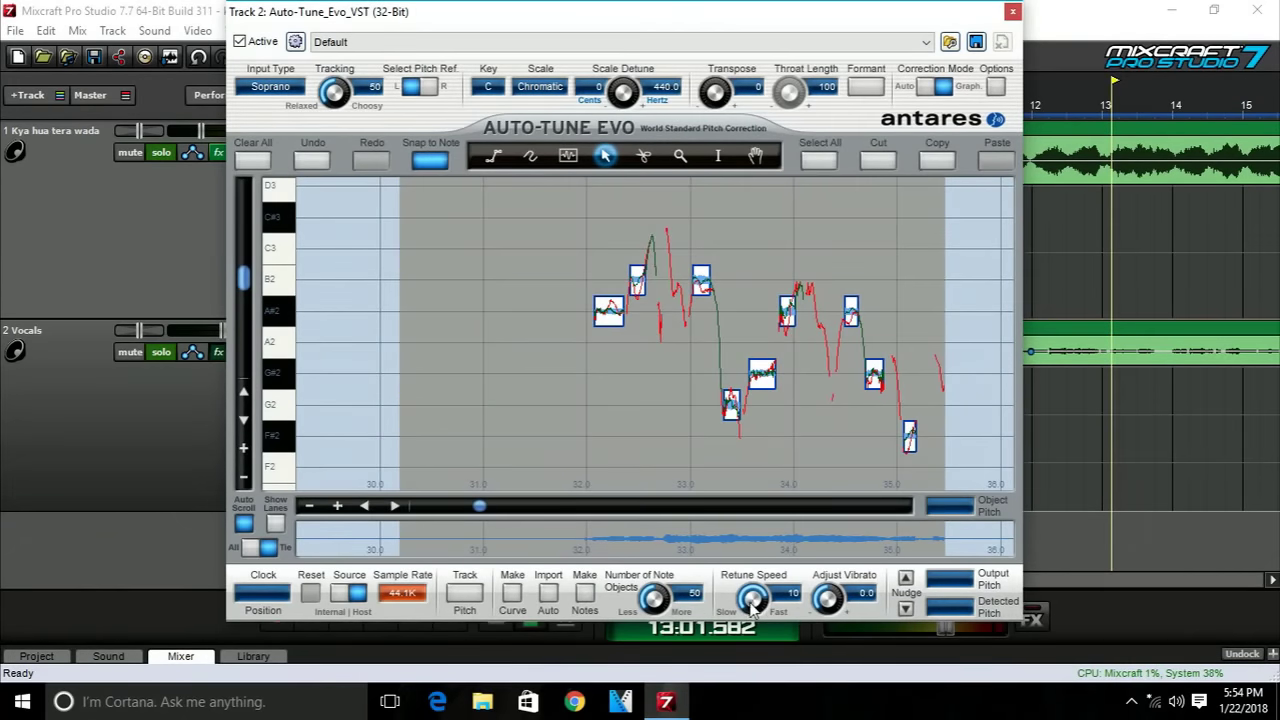
{"action": "left_click_drag", "start_coordinate": [752, 601], "coordinate": [777, 655]}
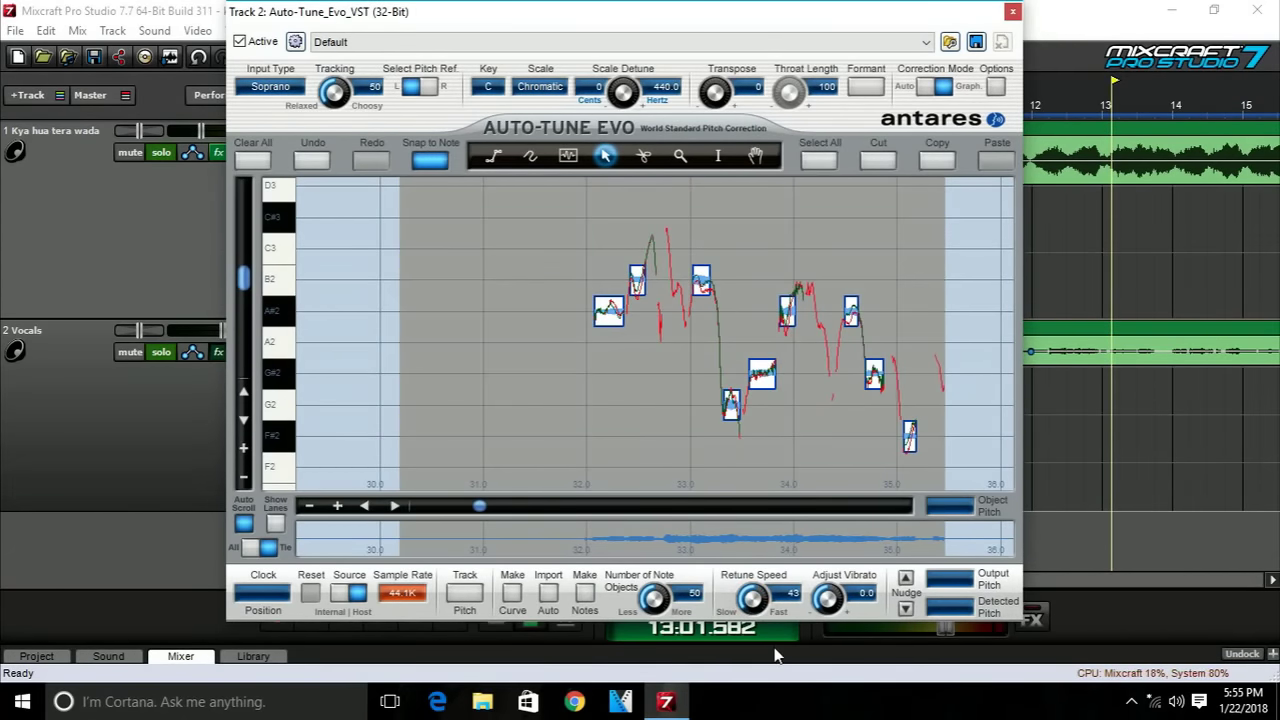
Return Auto-Tune Evo to automatic correction with key C, set Humanize to 100 and Retune Speed to 63, and close it.
{"action": "left_click", "coordinate": [931, 88]}
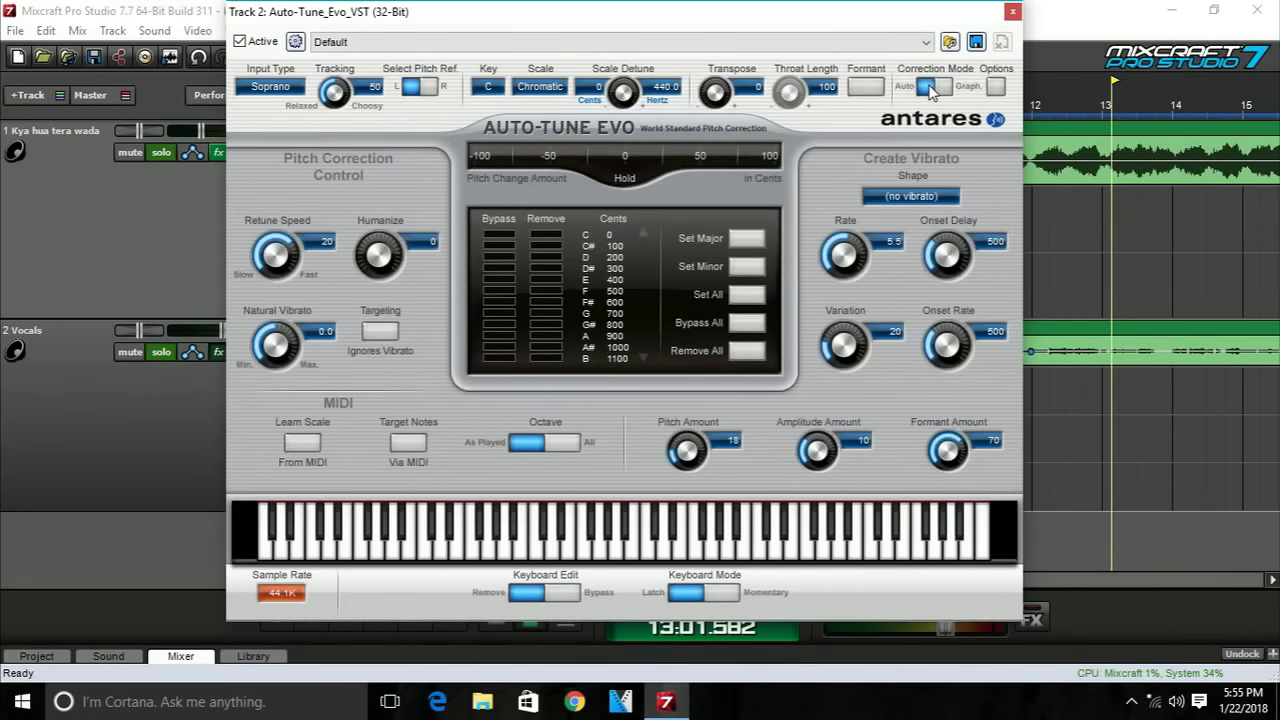
{"action": "left_click", "coordinate": [490, 88]}
{"action": "left_click", "coordinate": [503, 92]}
{"action": "left_click_drag", "start_coordinate": [378, 262], "coordinate": [350, 152]}
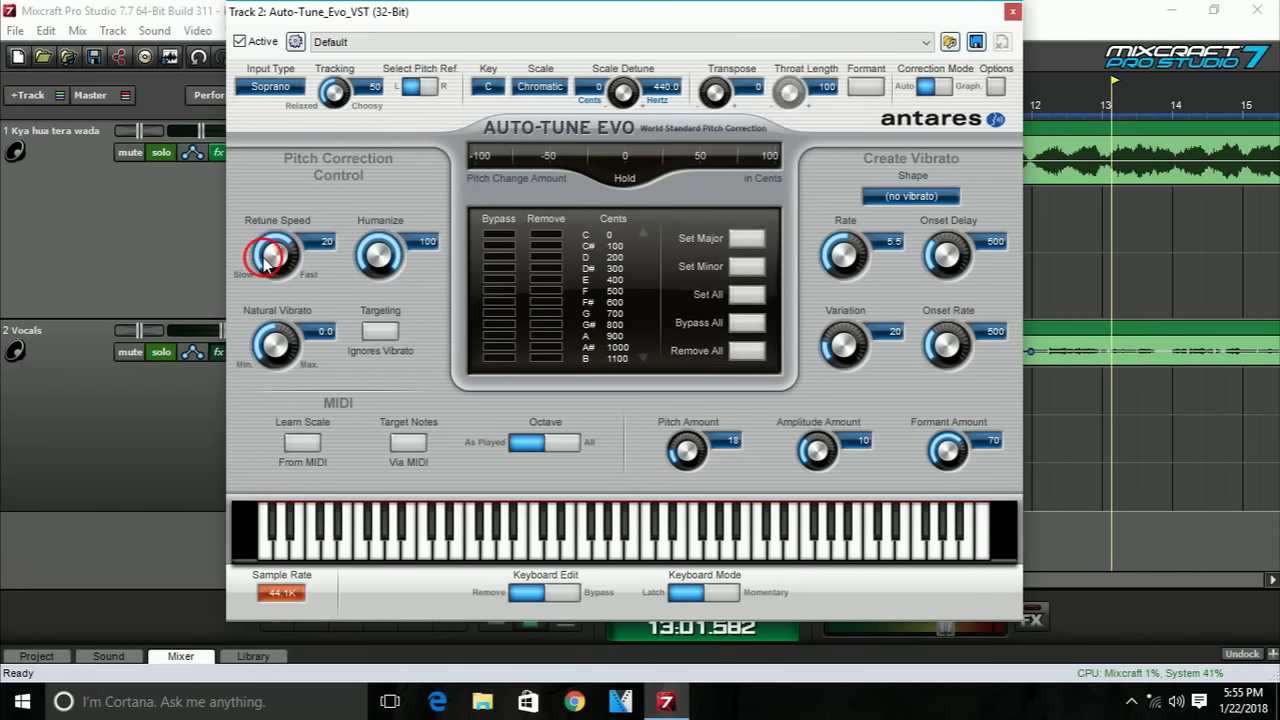
{"action": "left_click_drag", "start_coordinate": [277, 286], "coordinate": [294, 295]}
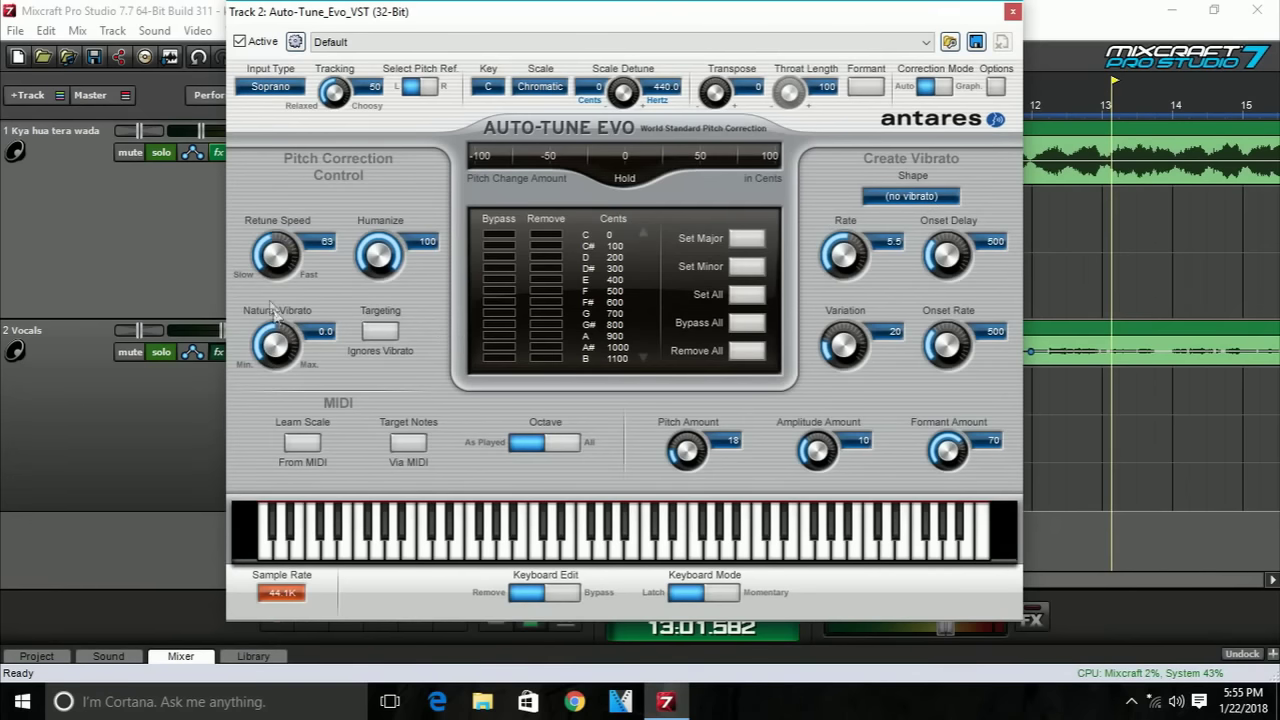
{"action": "left_click", "coordinate": [1013, 12]}
Try Classic Reverb as an extra effect after Auto-Tune Evo on Vocals, and remove it again.
{"action": "left_click_drag", "start_coordinate": [675, 132], "coordinate": [826, 120]}
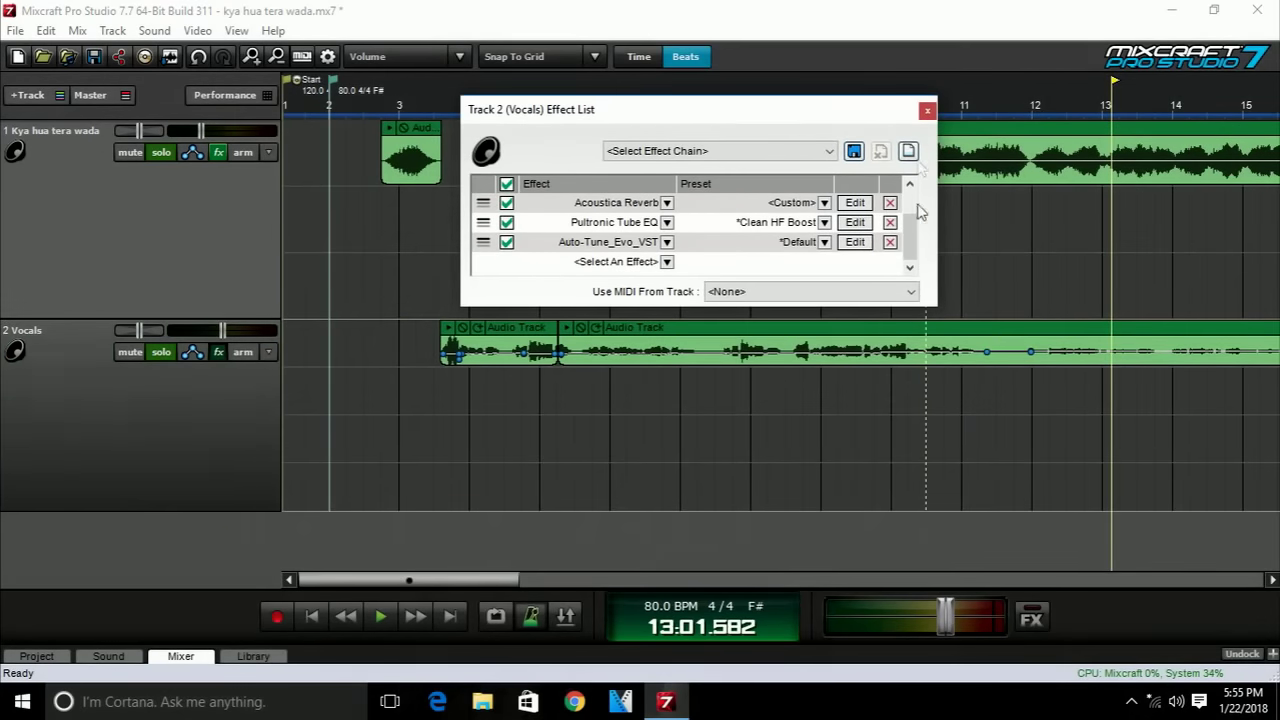
{"action": "scroll", "coordinate": [912, 220], "scroll_direction": "up", "scroll_amount": 2}
{"action": "scroll", "coordinate": [912, 220], "scroll_direction": "down", "scroll_amount": 2}
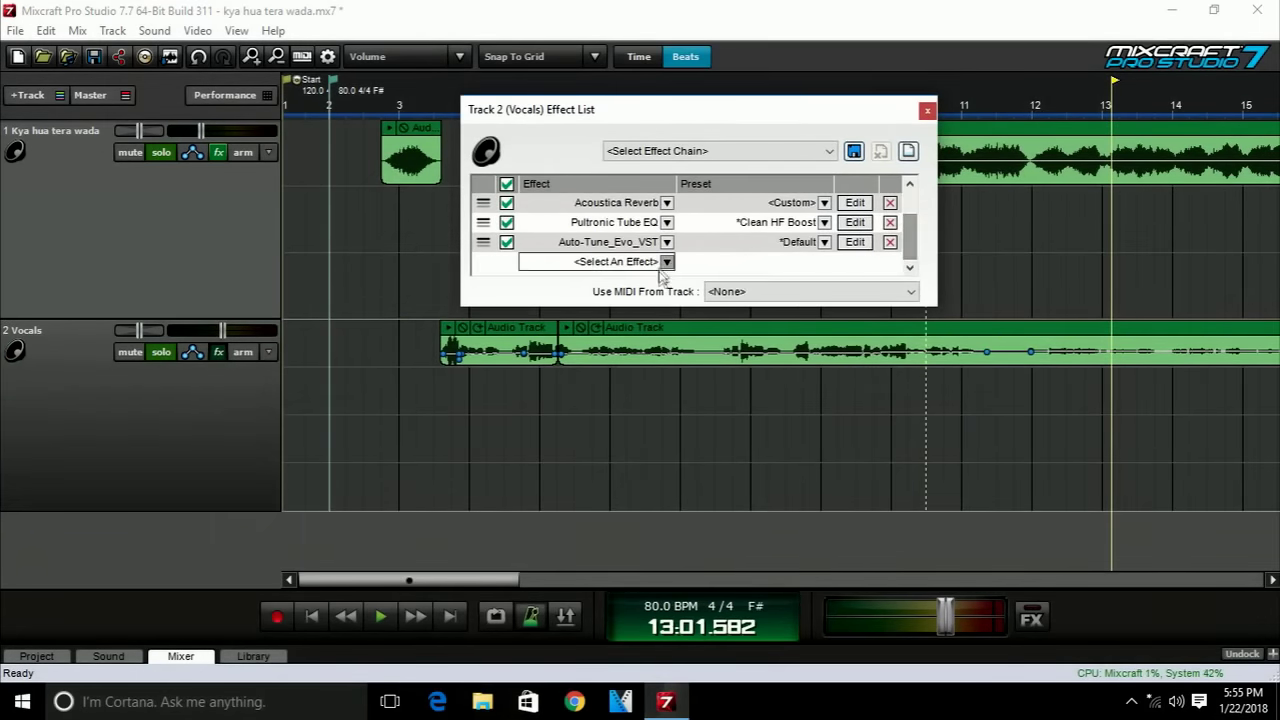
{"action": "left_click", "coordinate": [665, 262]}
{"action": "scroll", "coordinate": [637, 540], "scroll_direction": "down", "scroll_amount": 2}
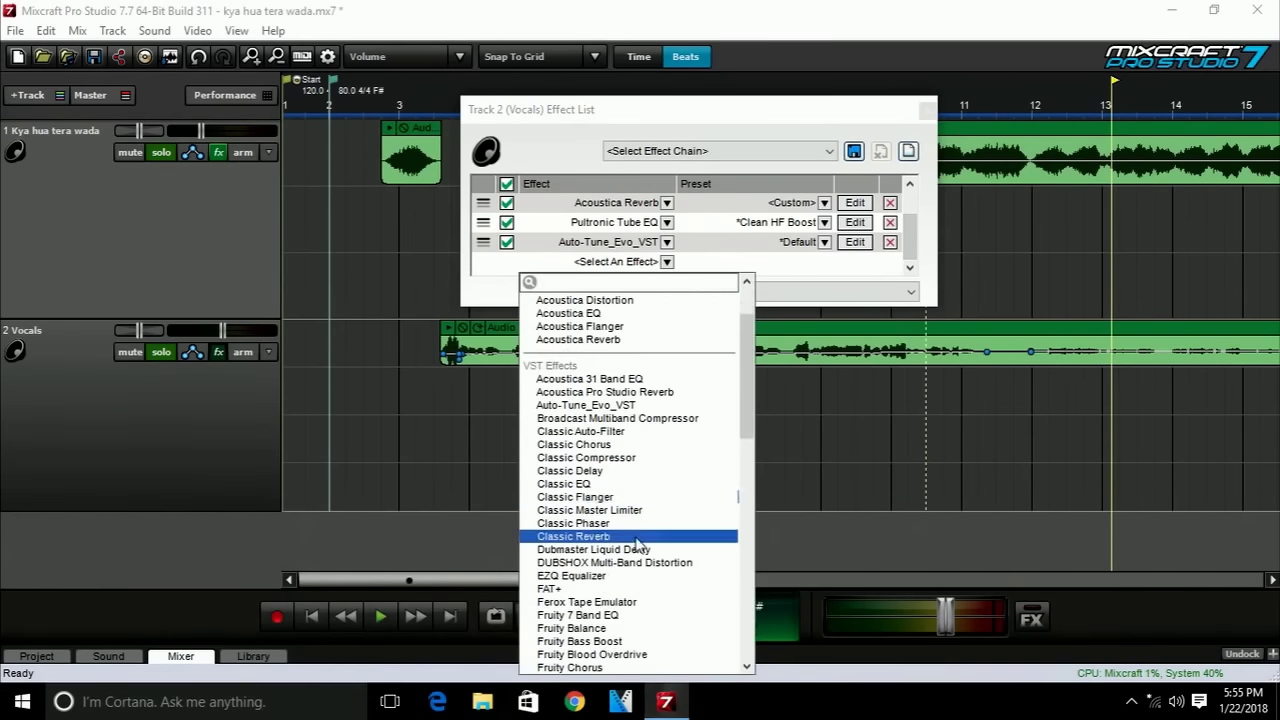
{"action": "left_click", "coordinate": [592, 500]}
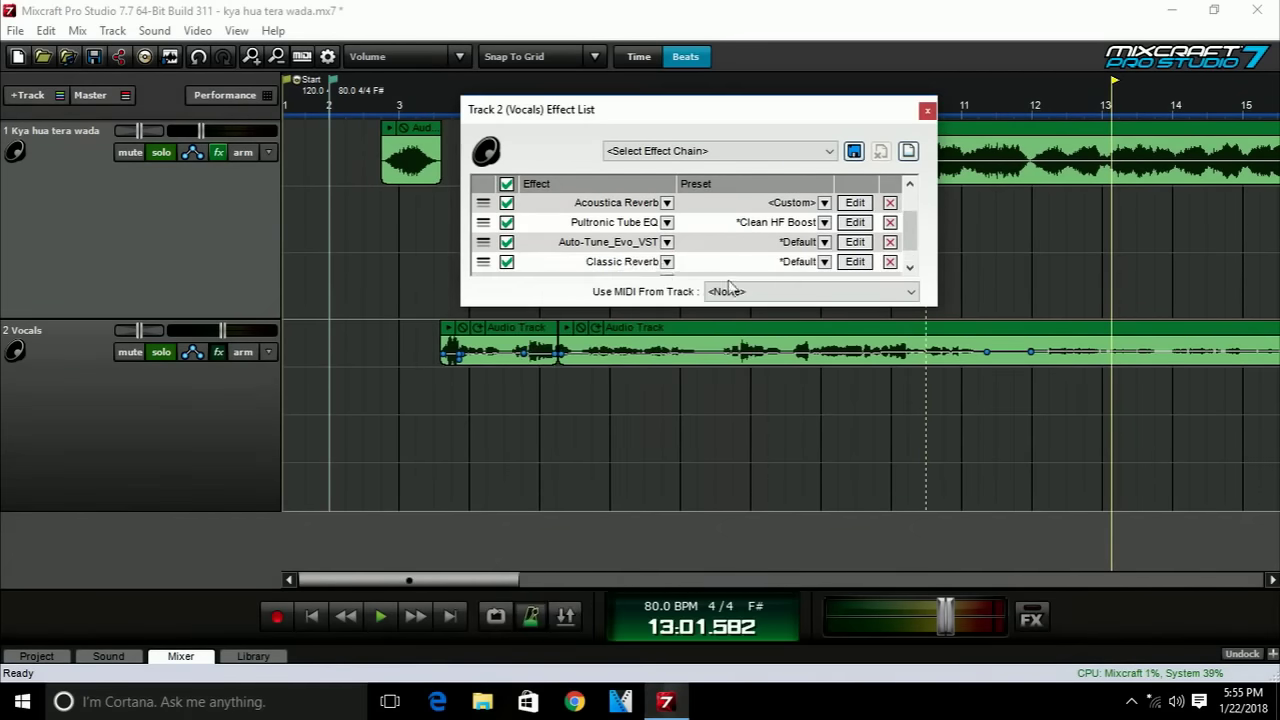
{"action": "left_click", "coordinate": [910, 267]}
{"action": "left_click", "coordinate": [890, 243]}
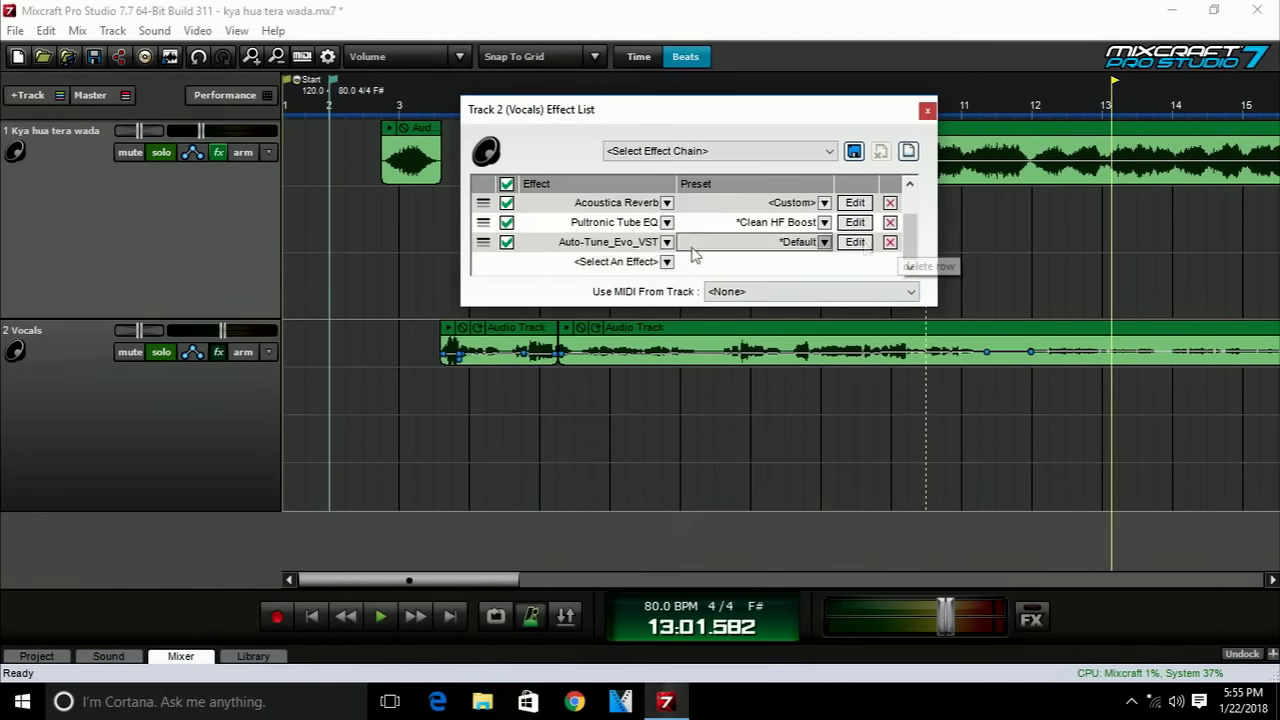
Browse the available effects for the Vocals chain without adding one, and close the effect list.
{"action": "left_click", "coordinate": [666, 262]}
{"action": "scroll", "coordinate": [650, 430], "scroll_direction": "down", "scroll_amount": 10}
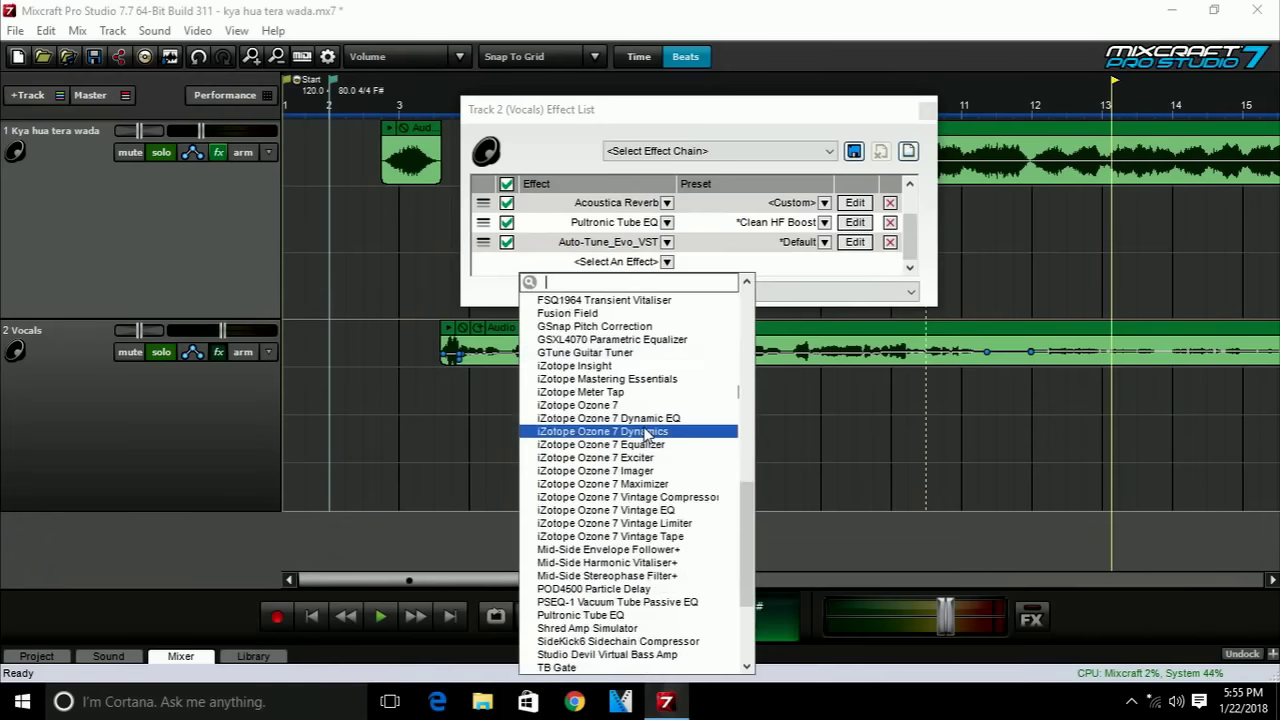
{"action": "scroll", "coordinate": [650, 480], "scroll_direction": "down", "scroll_amount": 4}
{"action": "scroll", "coordinate": [688, 585], "scroll_direction": "up", "scroll_amount": 9}
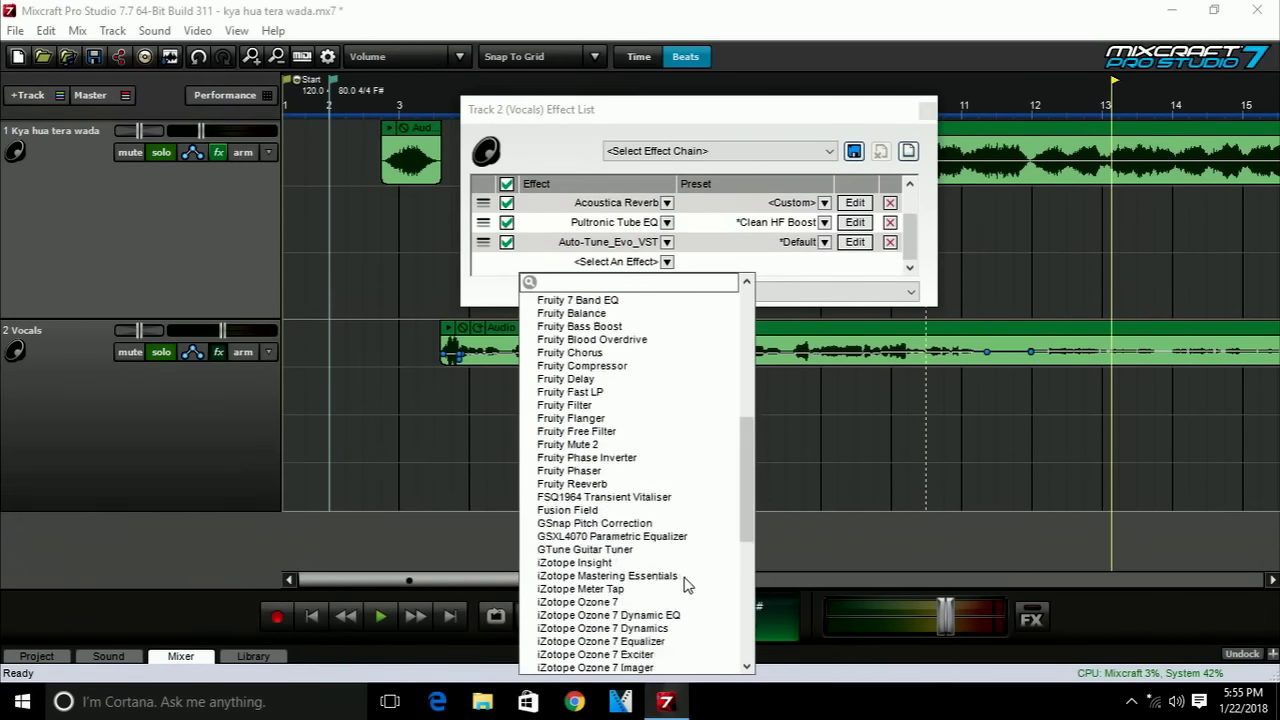
{"action": "scroll", "coordinate": [688, 585], "scroll_direction": "up", "scroll_amount": 7}
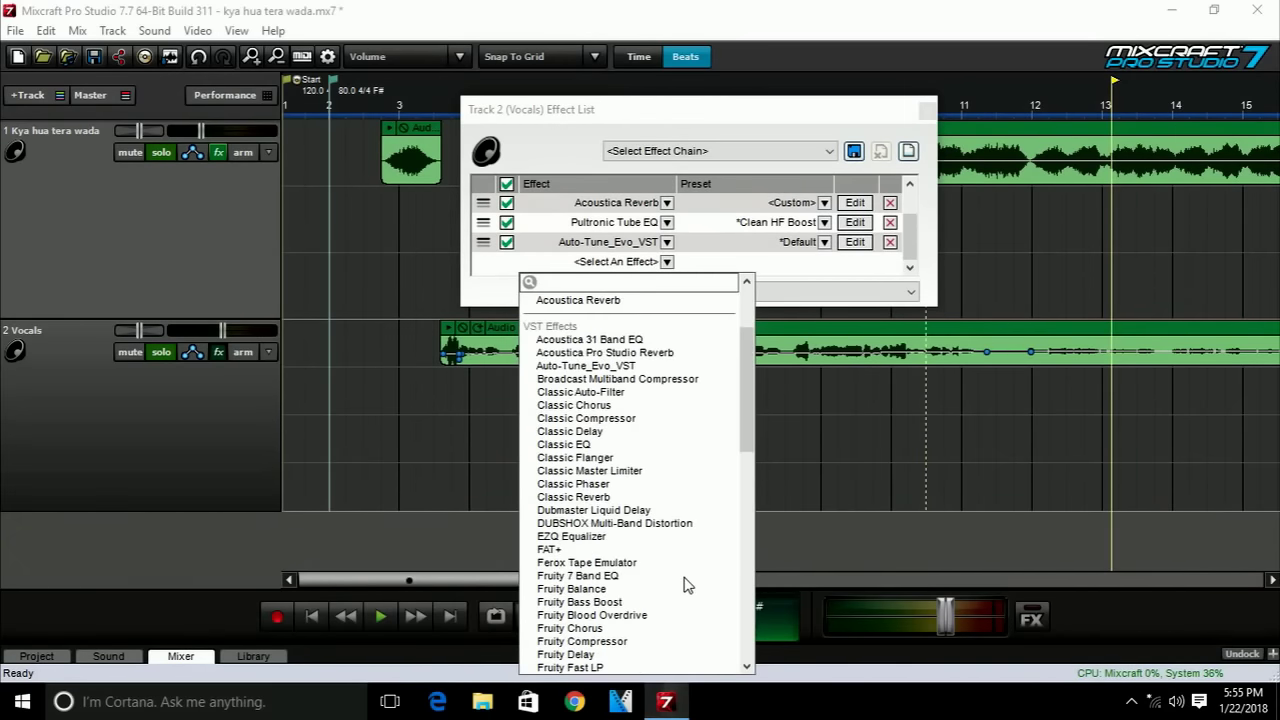
{"action": "scroll", "coordinate": [688, 585], "scroll_direction": "up", "scroll_amount": 1}
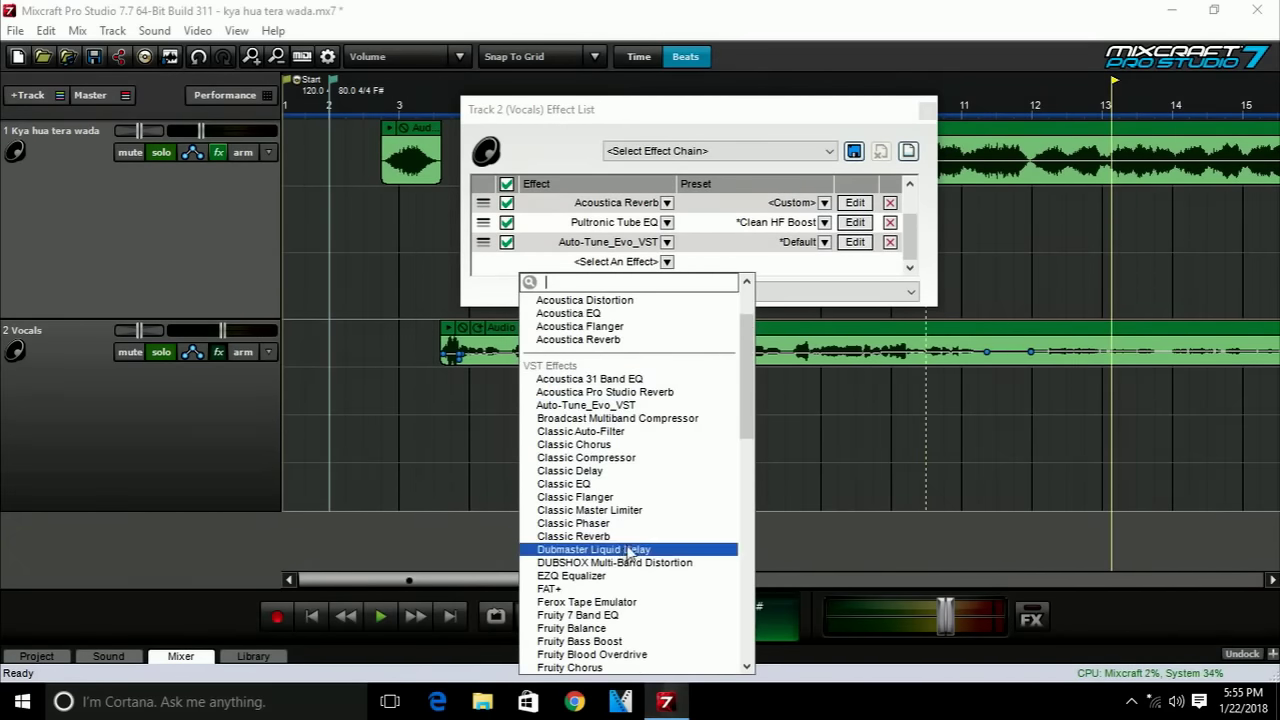
{"action": "scroll", "coordinate": [627, 551], "scroll_direction": "down", "scroll_amount": 16}
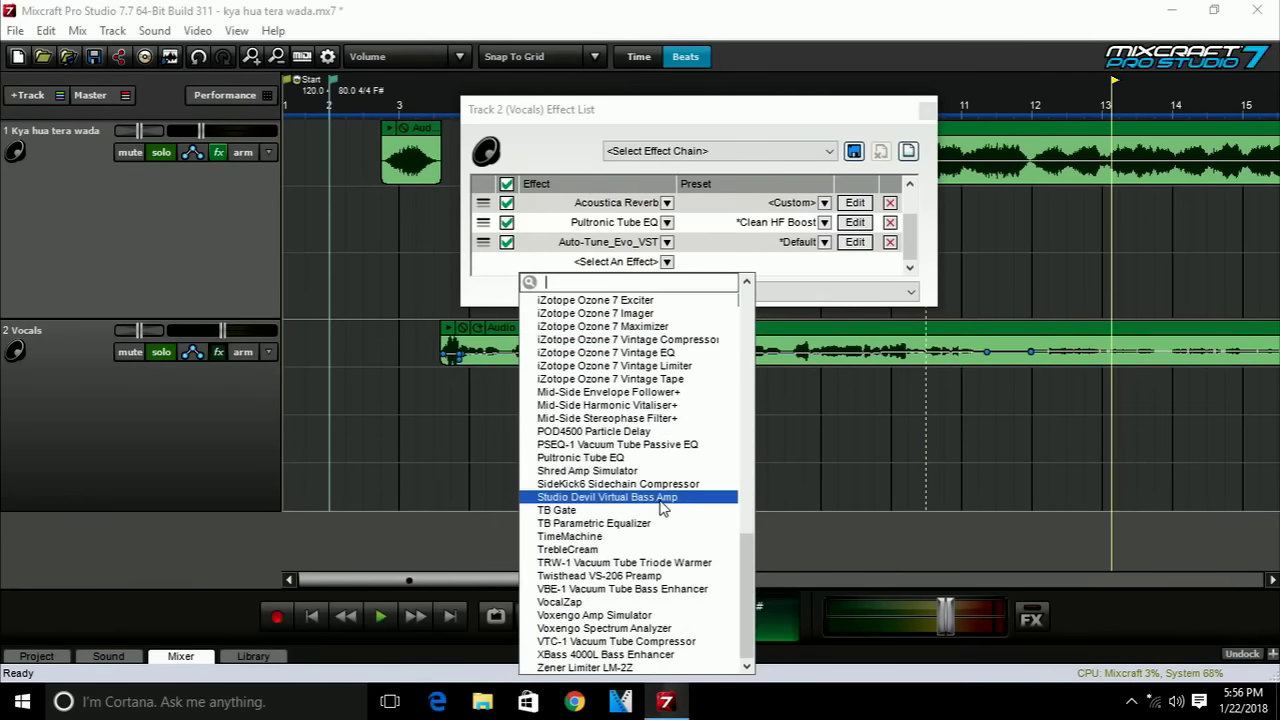
{"action": "scroll", "coordinate": [663, 510], "scroll_direction": "up", "scroll_amount": 16}
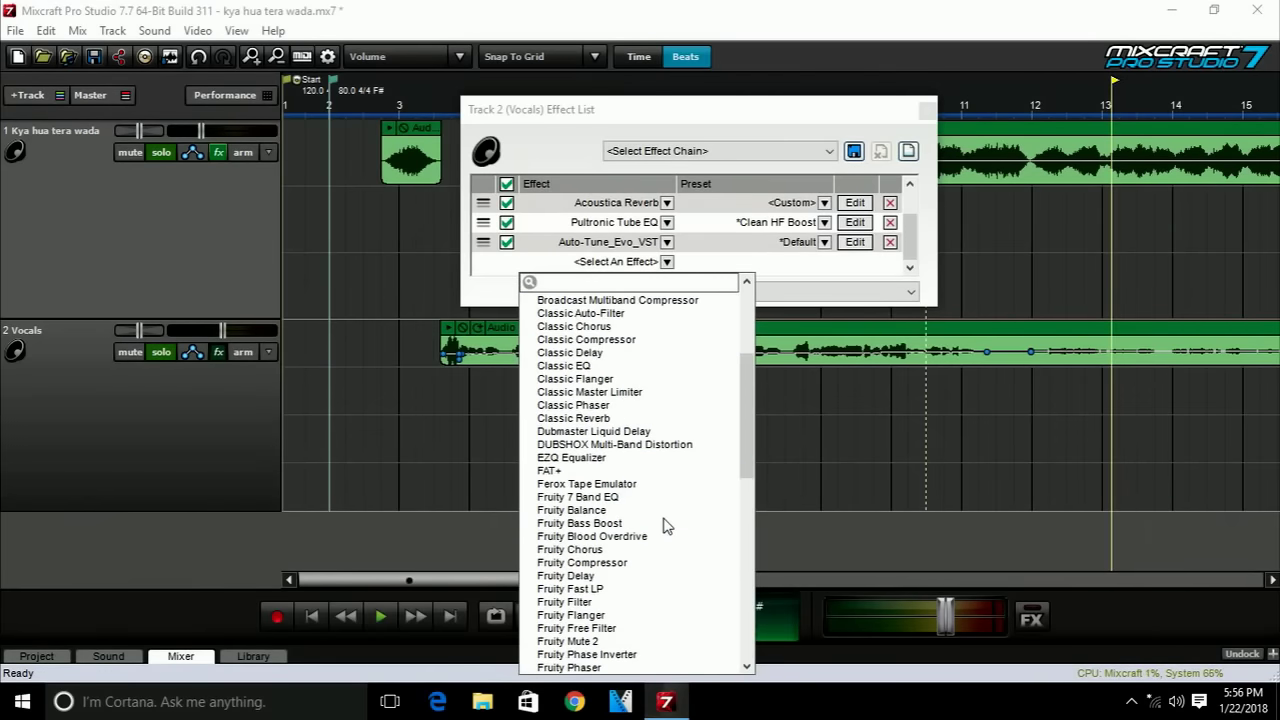
{"action": "scroll", "coordinate": [663, 523], "scroll_direction": "up", "scroll_amount": 2}
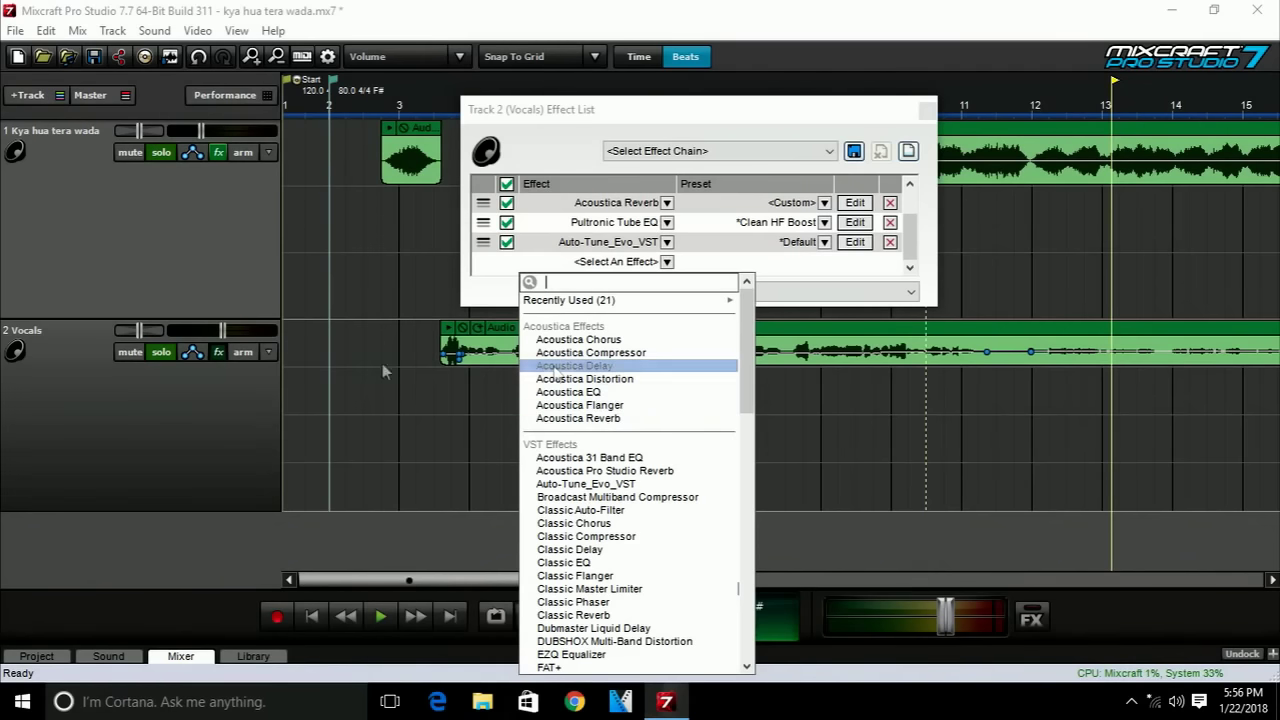
{"action": "left_click", "coordinate": [929, 111]}
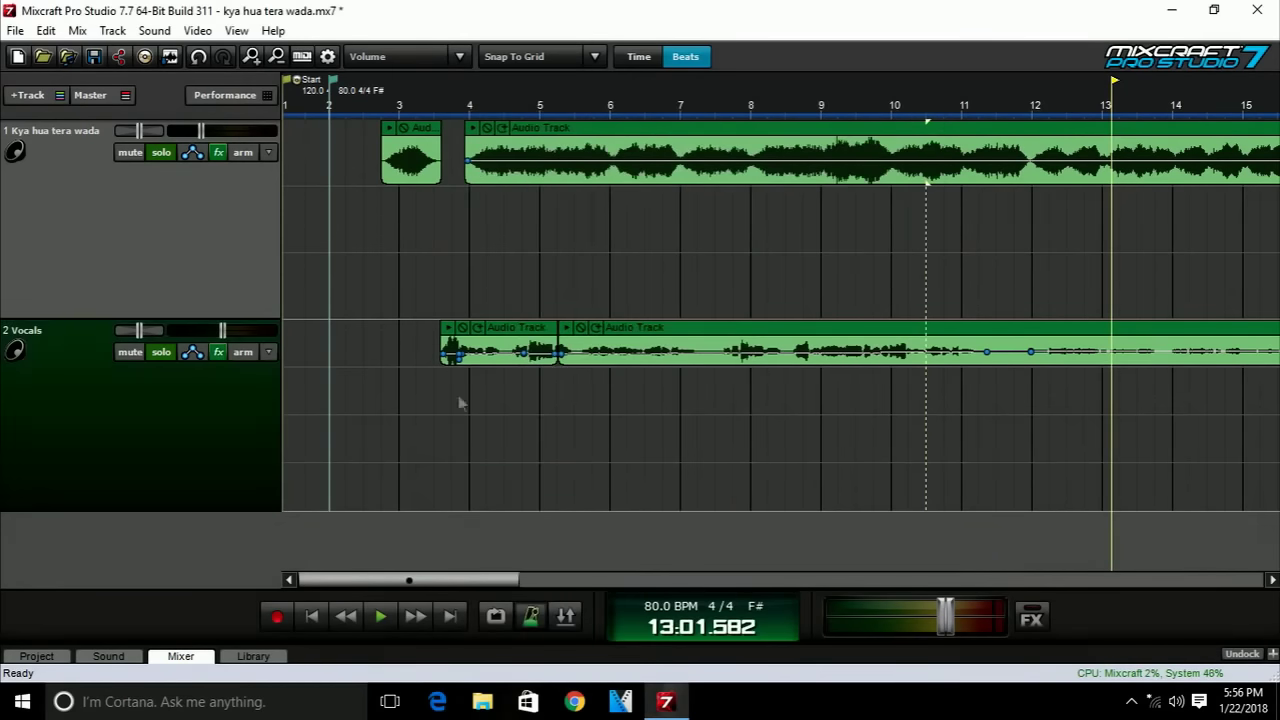
Disable all effects on the Vocals track at once and close its effect list.
{"action": "left_click", "coordinate": [216, 354]}
{"action": "left_click", "coordinate": [506, 185]}
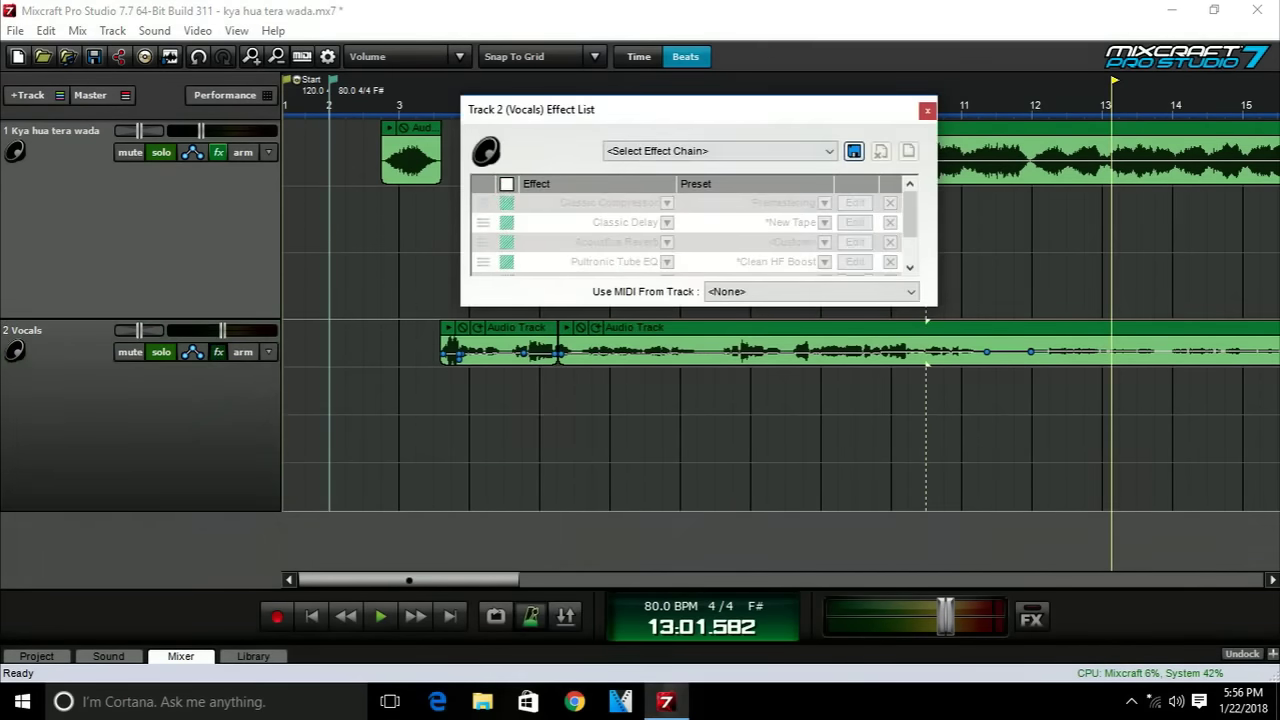
{"action": "left_click", "coordinate": [926, 112]}
Play from the start of the vocals with effects off, unsolo the Kya hua tera wada track, and raise the Vocals volume near maximum.
{"action": "left_click", "coordinate": [447, 388]}
{"action": "key", "text": "space"}
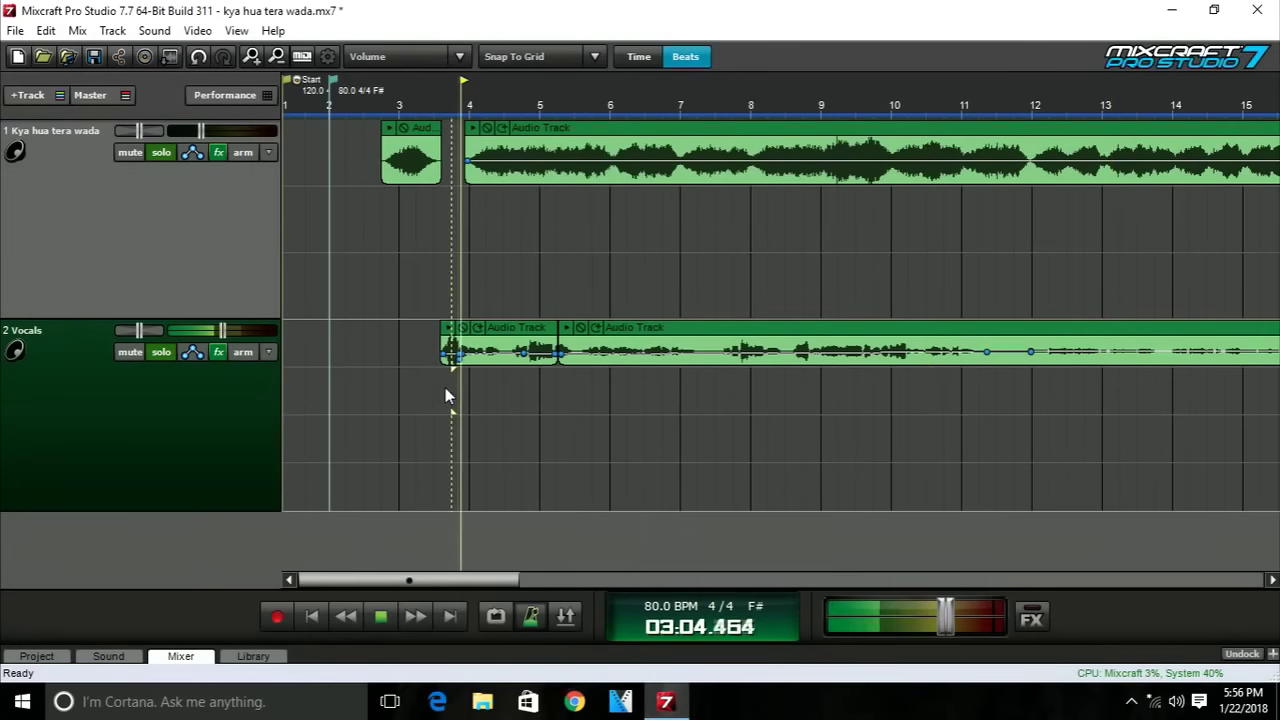
{"action": "left_click", "coordinate": [221, 330]}
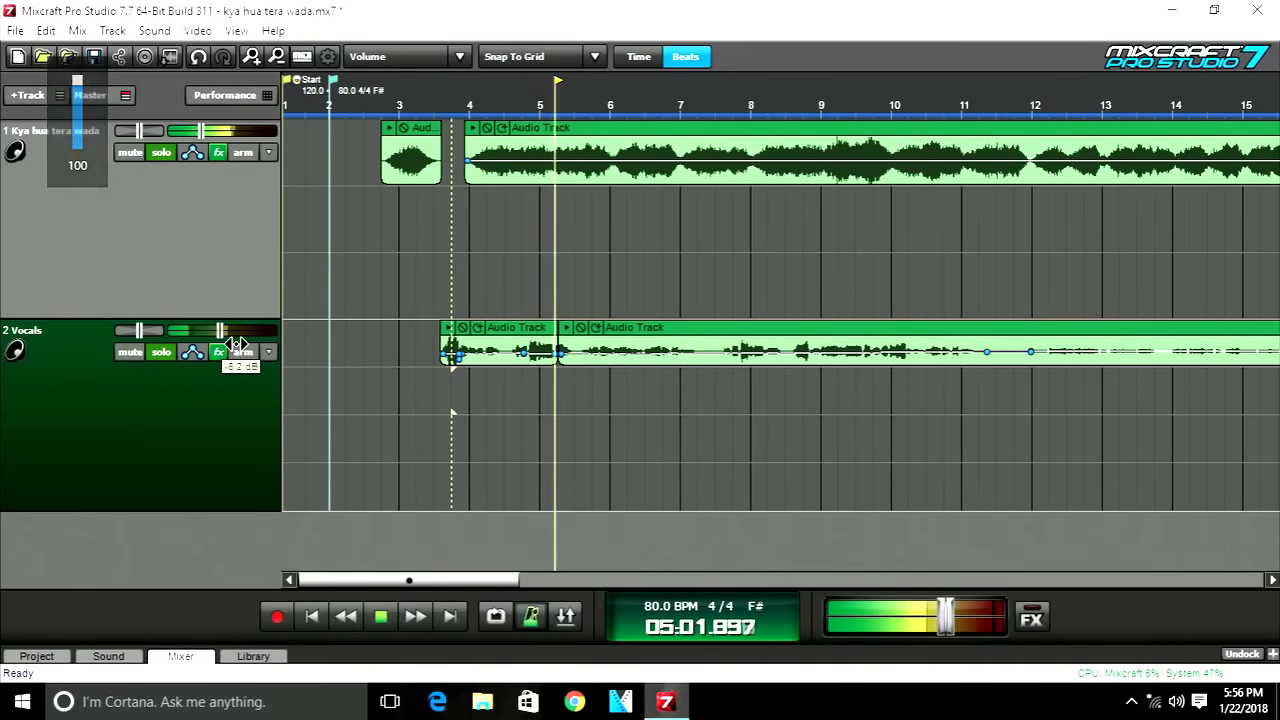
{"action": "left_click", "coordinate": [163, 154]}
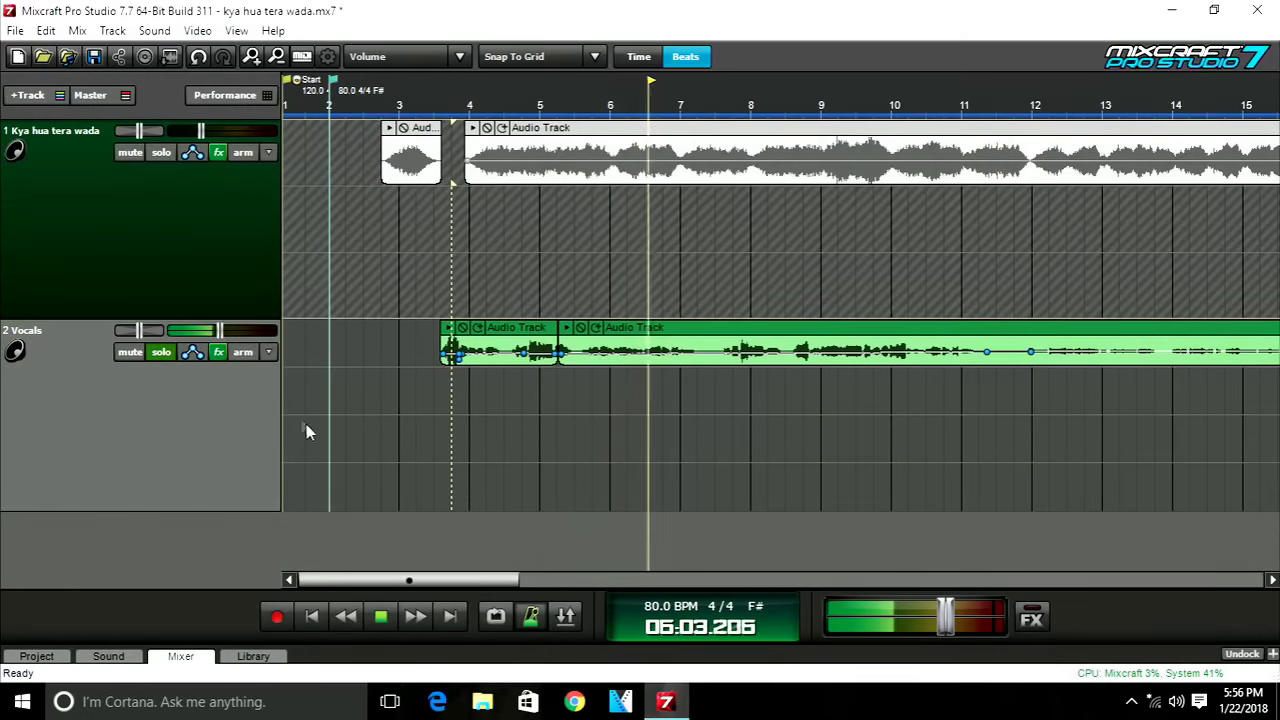
{"action": "left_click_drag", "start_coordinate": [232, 340], "coordinate": [287, 346]}
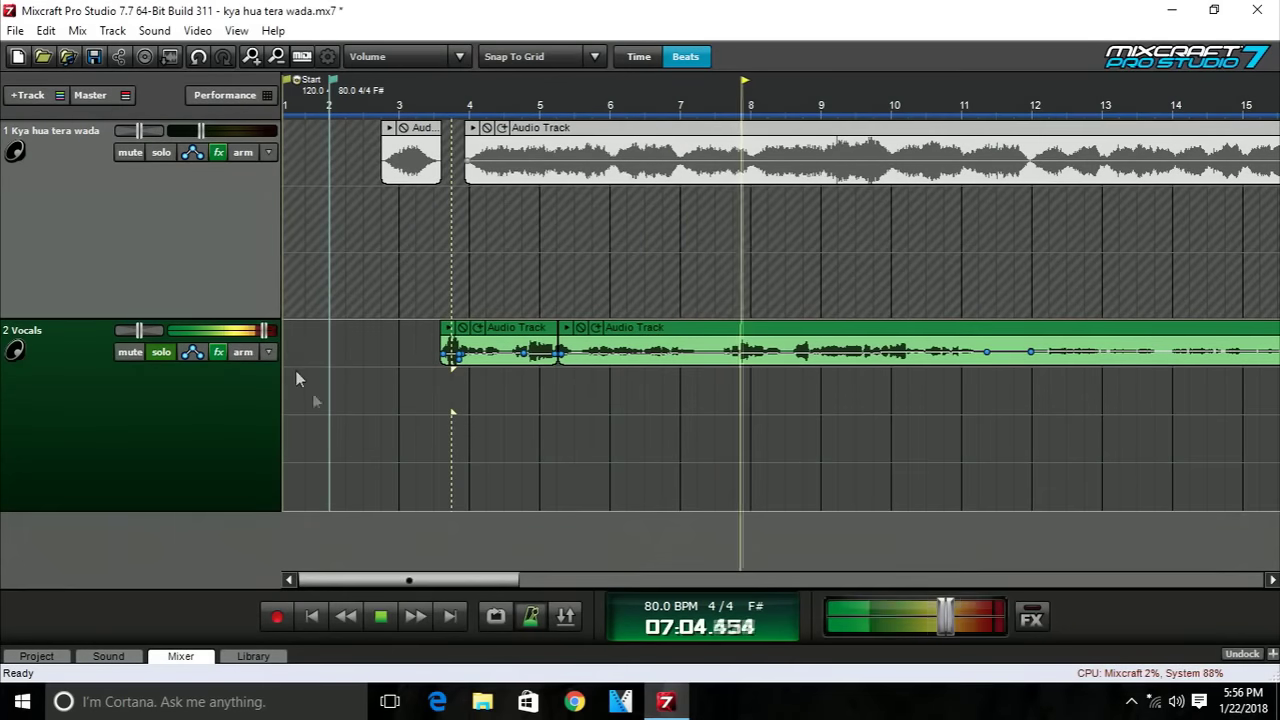
Enable all effects on the Vocals track, replay from the start of the vocals, and lower the Vocals volume slightly.
{"action": "left_click", "coordinate": [218, 352]}
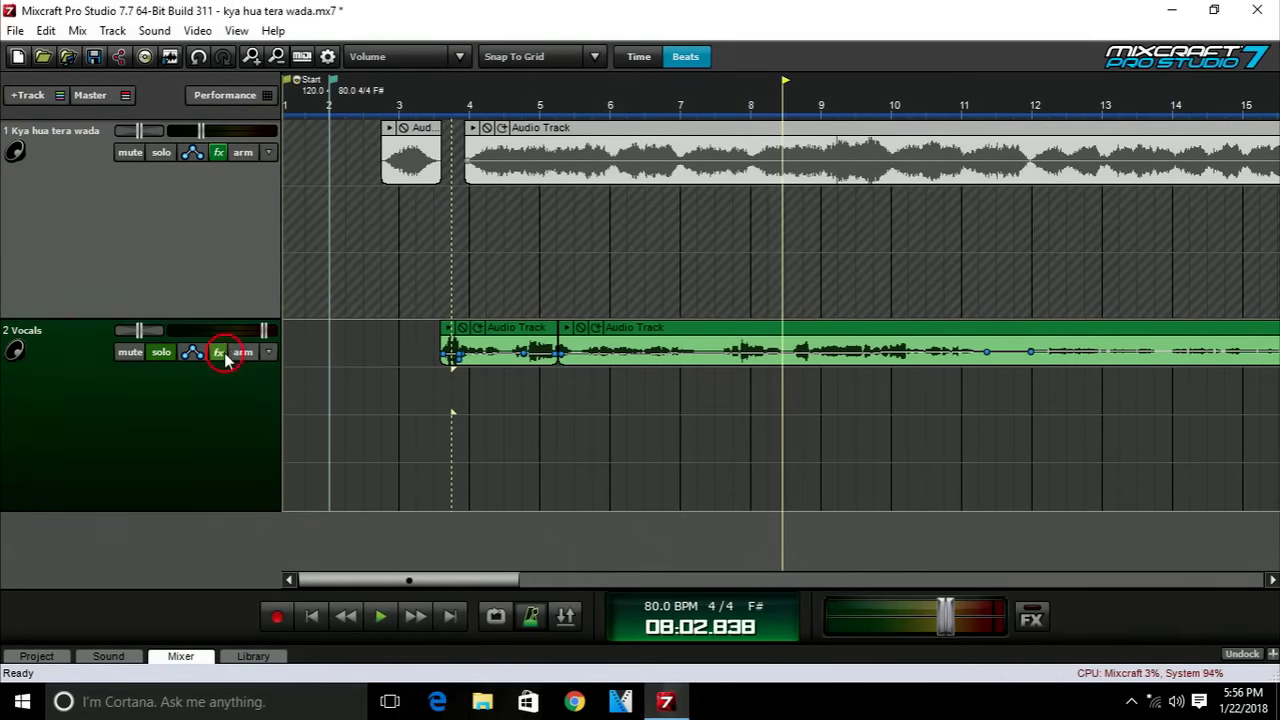
{"action": "left_click", "coordinate": [446, 400]}
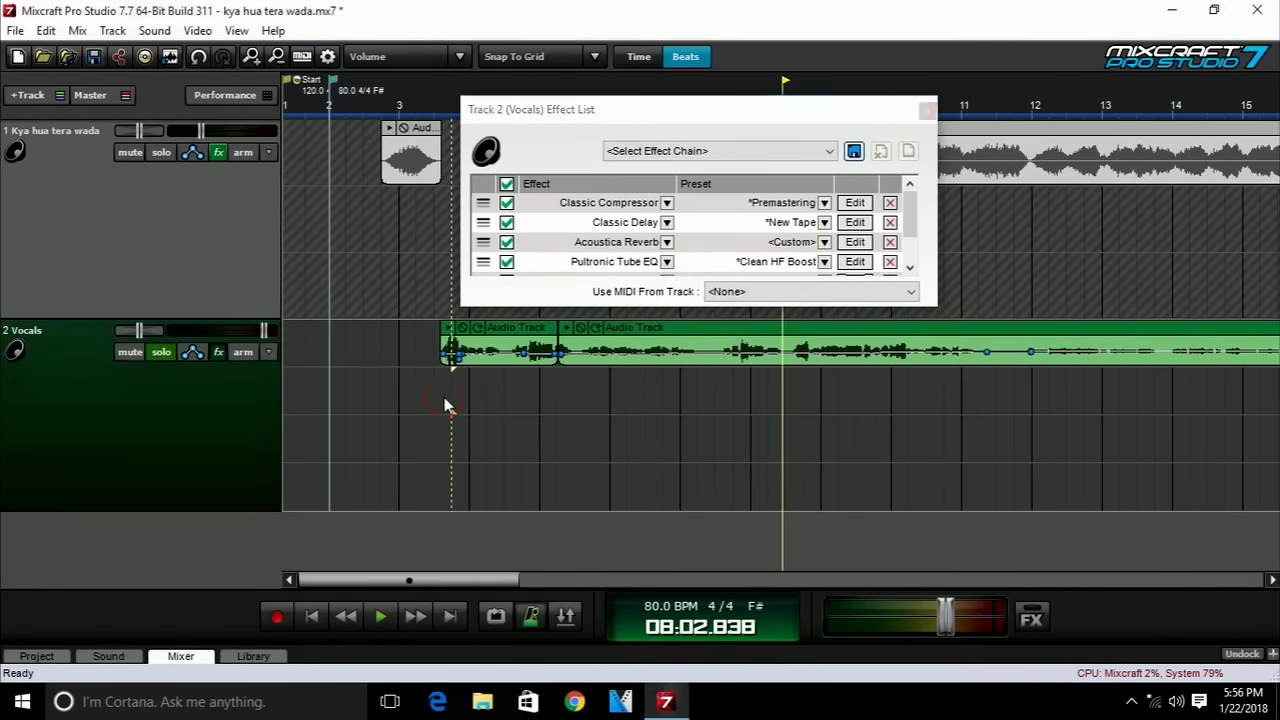
{"action": "key", "text": "space"}
{"action": "left_click_drag", "start_coordinate": [263, 331], "coordinate": [253, 345]}
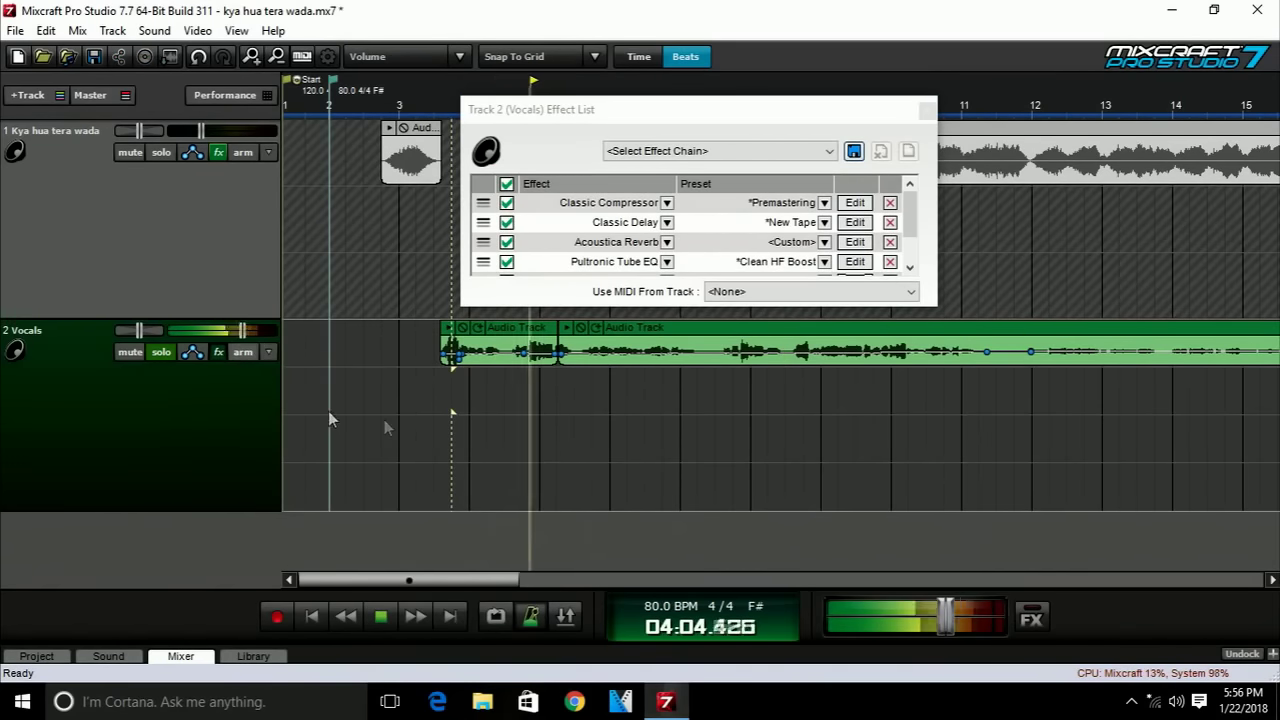
{"action": "key", "text": "space"}
Disable all Vocals effects at once and enable them again.
{"action": "left_click", "coordinate": [507, 185]}
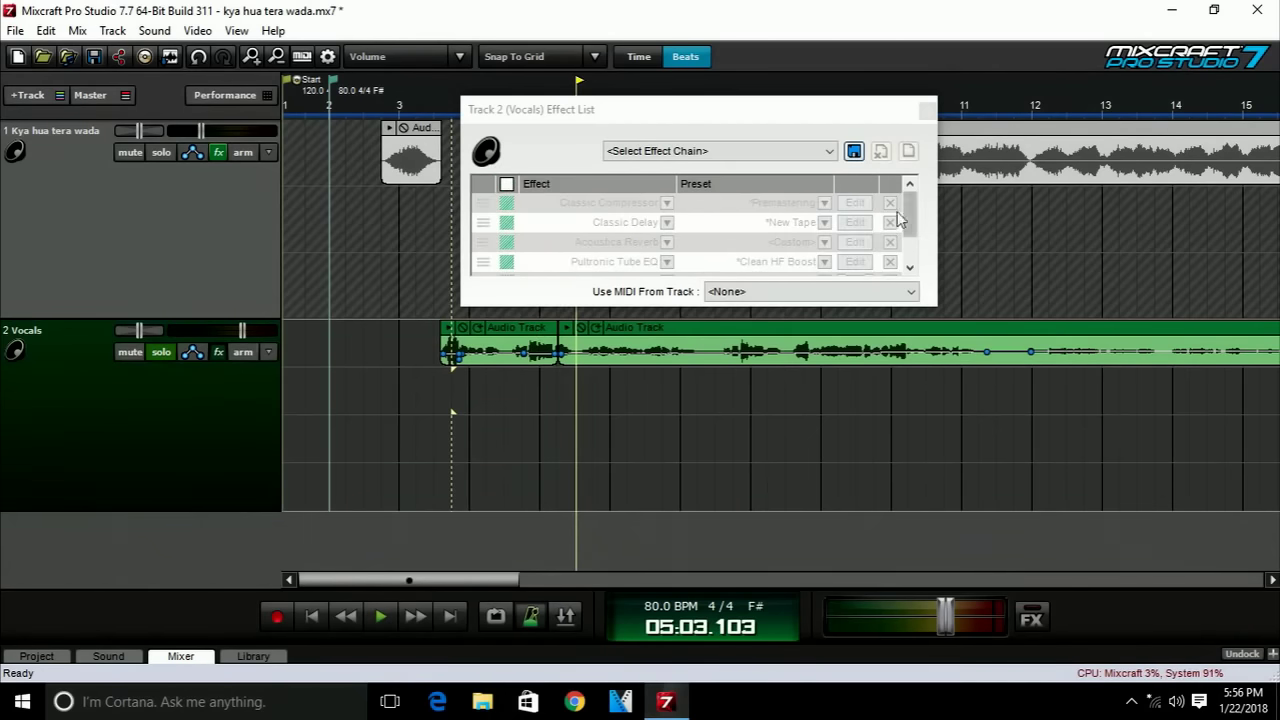
{"action": "left_click", "coordinate": [910, 245]}
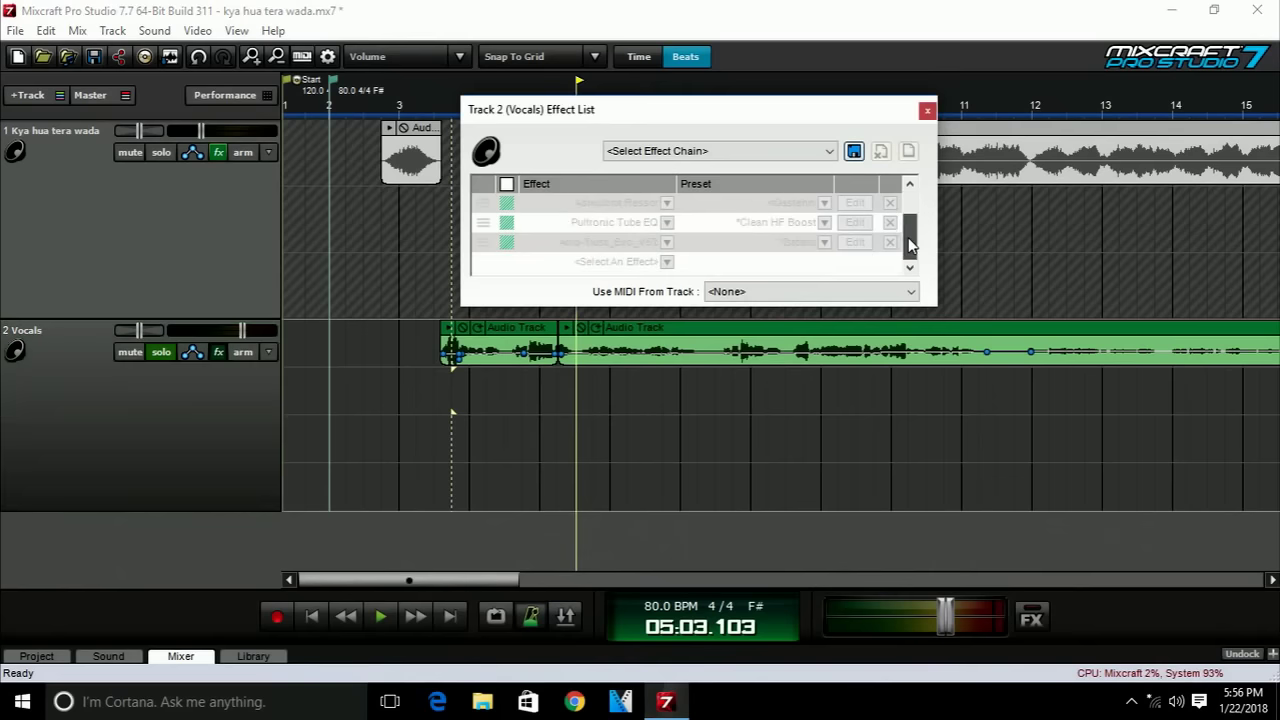
{"action": "left_click", "coordinate": [507, 185]}
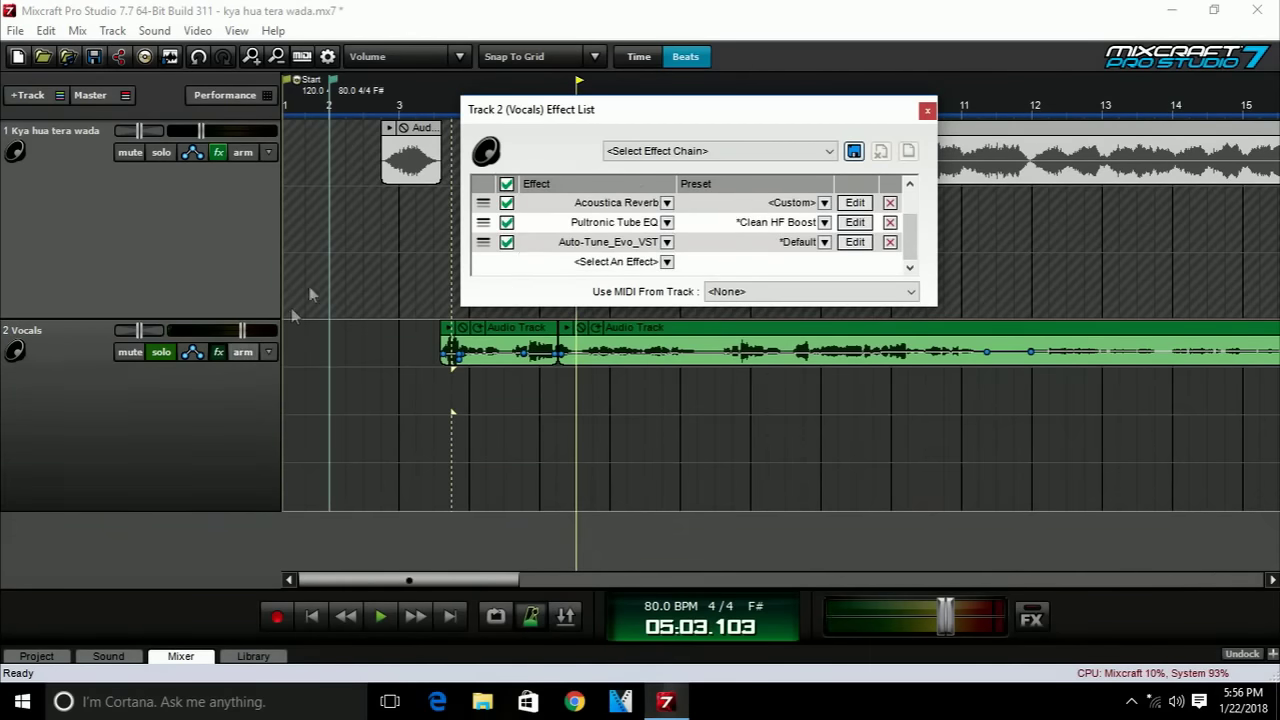
Enlarge the Vocals effect list window so the whole effect chain fits, and reposition it over the timeline.
{"action": "left_click_drag", "start_coordinate": [660, 115], "coordinate": [780, 450]}
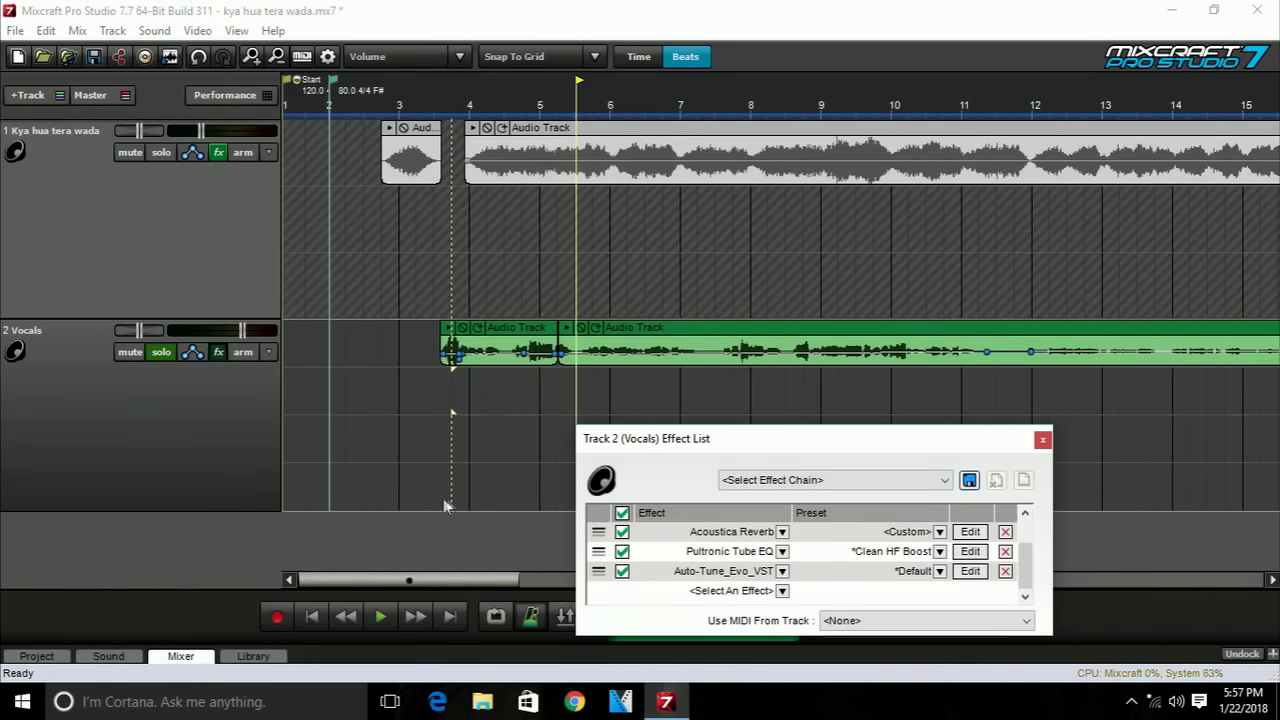
{"action": "left_click_drag", "start_coordinate": [709, 436], "coordinate": [572, 237]}
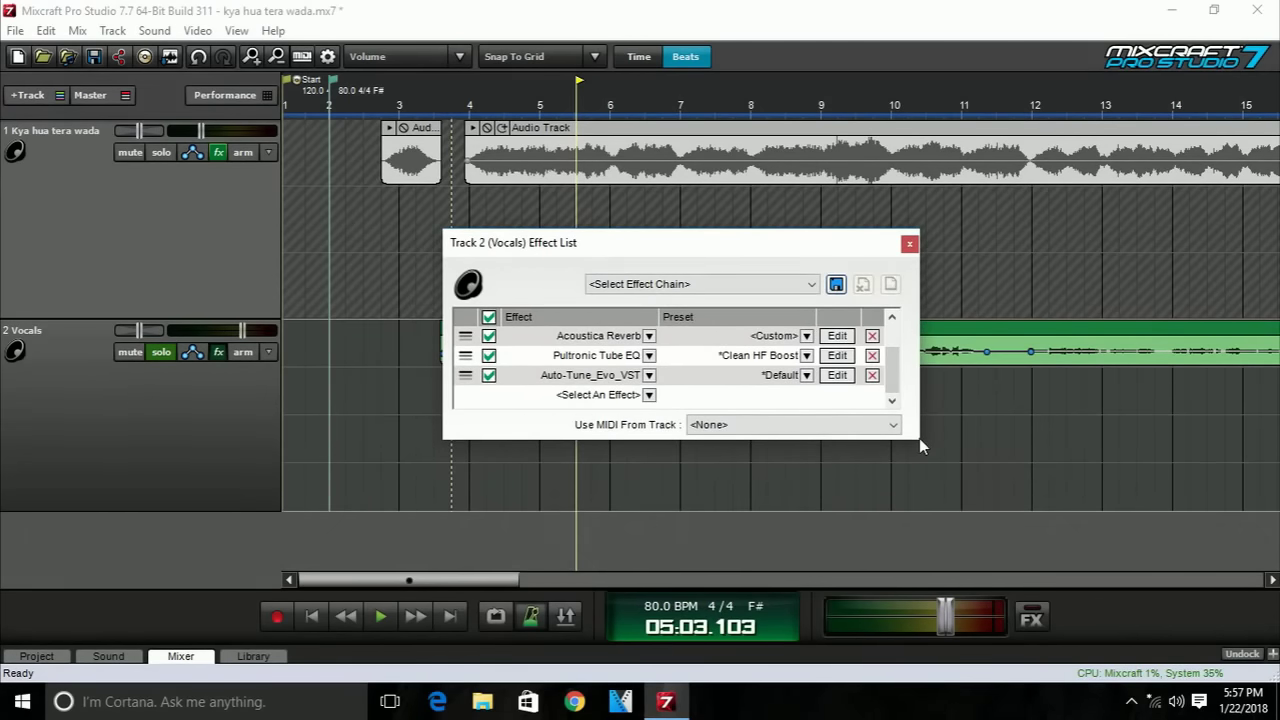
{"action": "left_click_drag", "start_coordinate": [926, 452], "coordinate": [994, 567]}
{"action": "left_click_drag", "start_coordinate": [792, 264], "coordinate": [680, 177]}
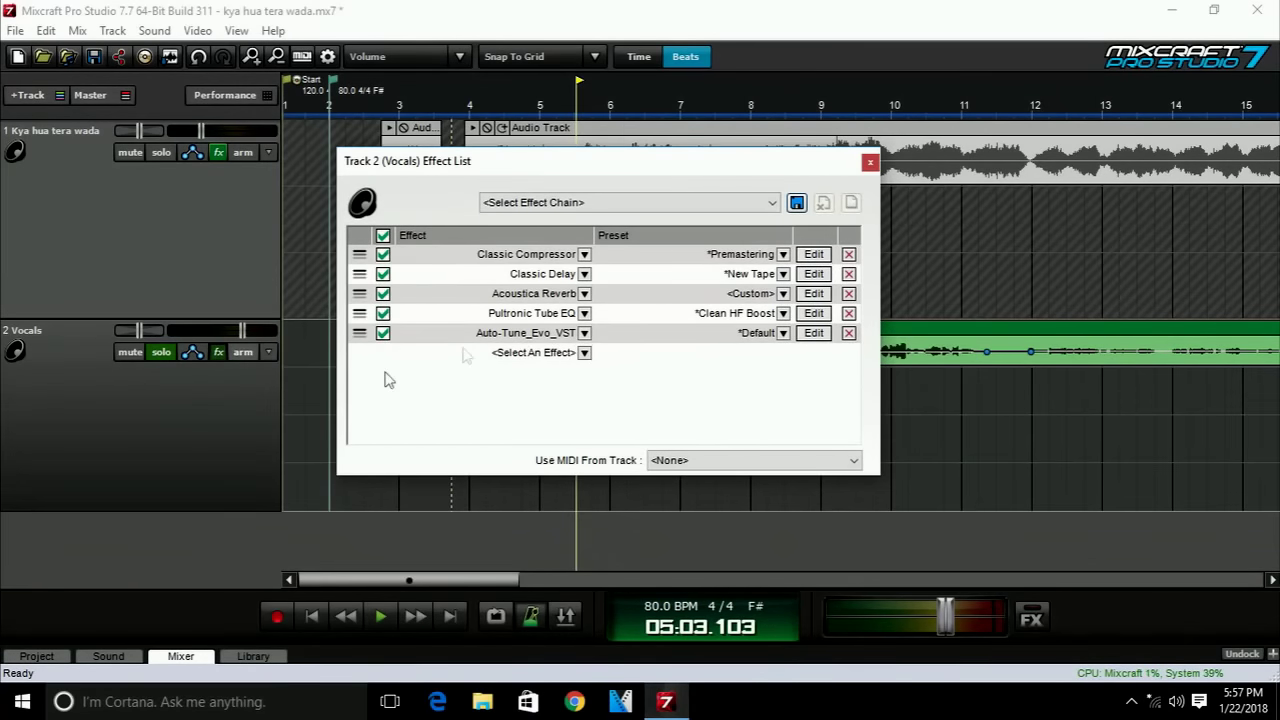
{"action": "left_click", "coordinate": [540, 318]}
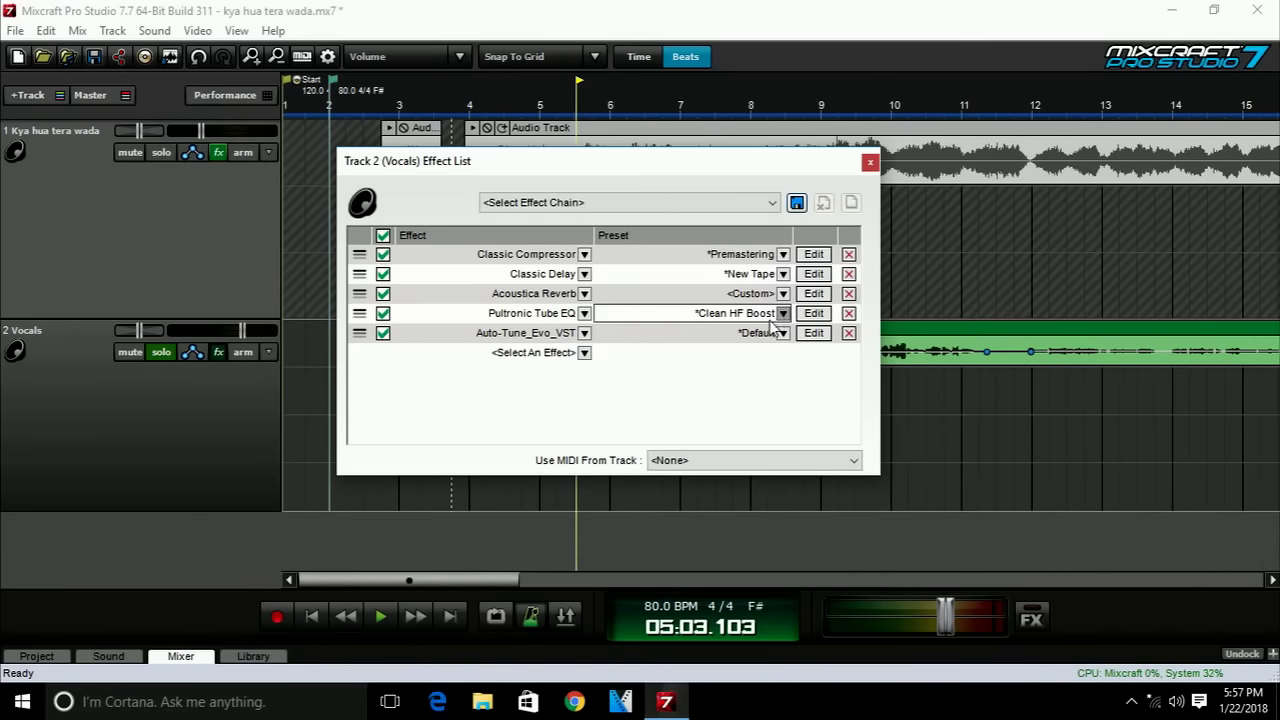
Add iZotope Ozone 7 to the Vocals effect chain after Auto-Tune Evo.
{"action": "left_click", "coordinate": [582, 355]}
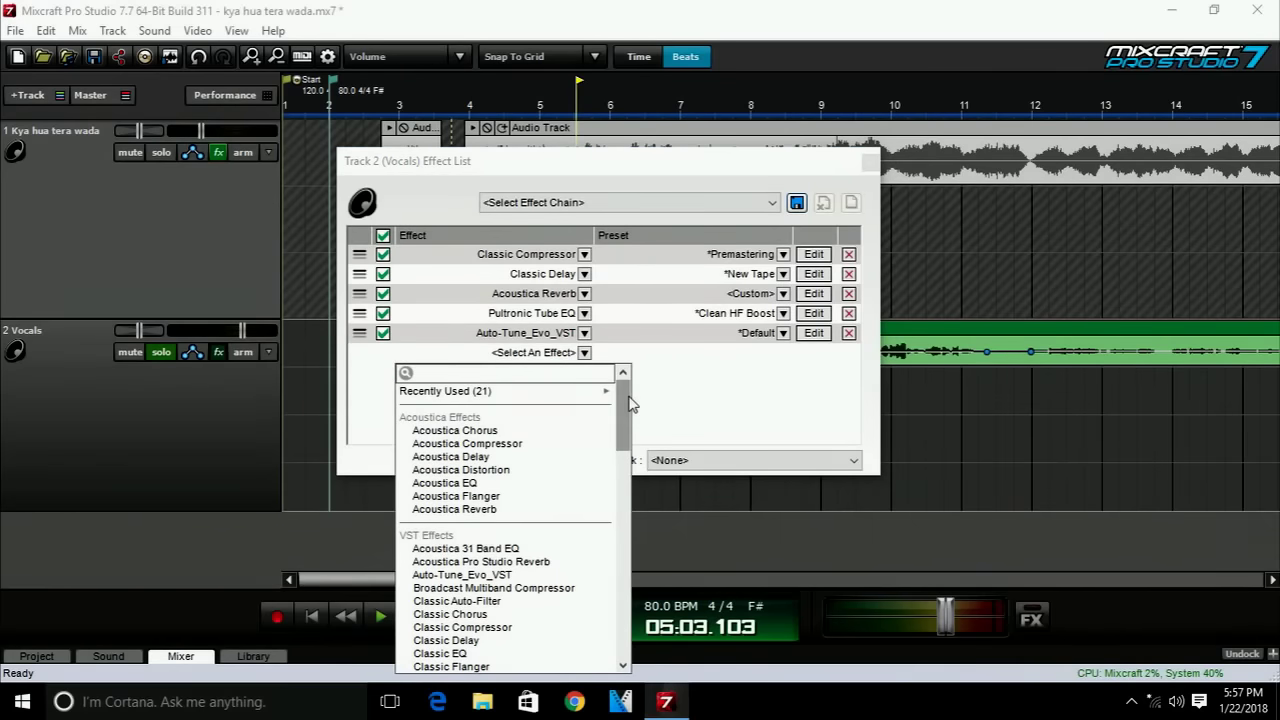
{"action": "left_click", "coordinate": [734, 400]}
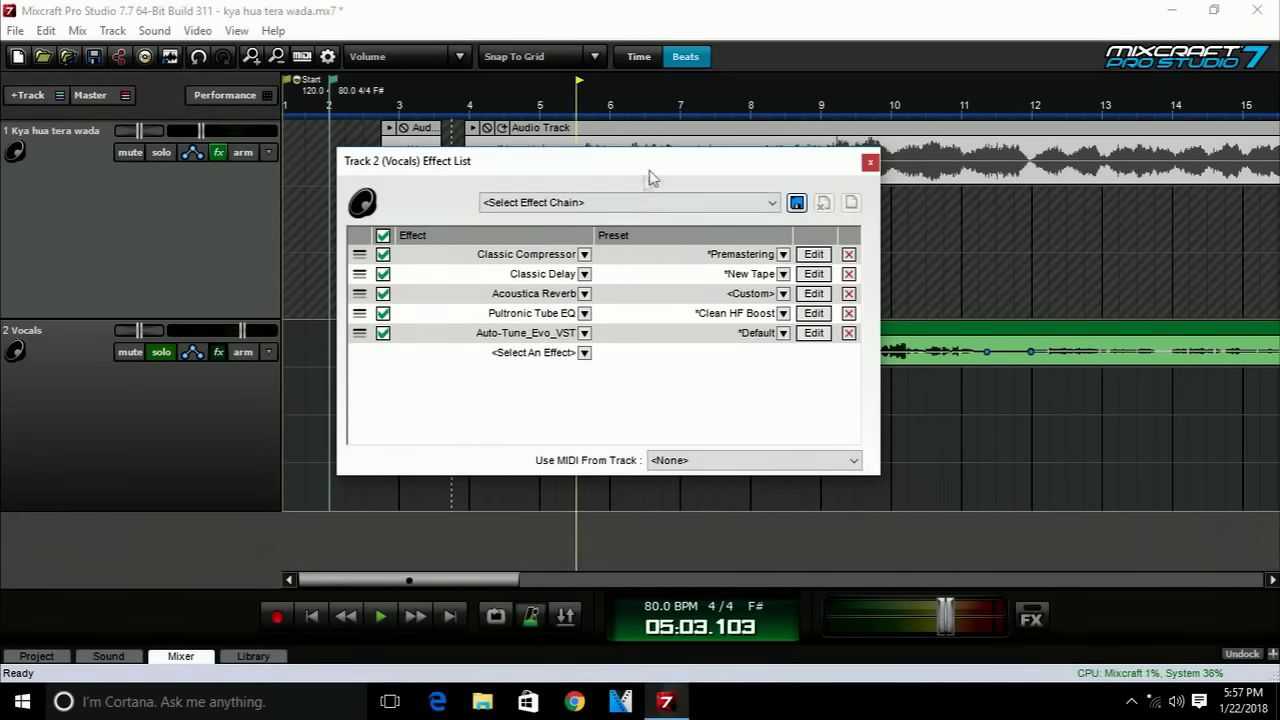
{"action": "left_click_drag", "start_coordinate": [645, 182], "coordinate": [650, 100]}
{"action": "left_click", "coordinate": [534, 276]}
{"action": "scroll", "coordinate": [497, 470], "scroll_direction": "down", "scroll_amount": 1}
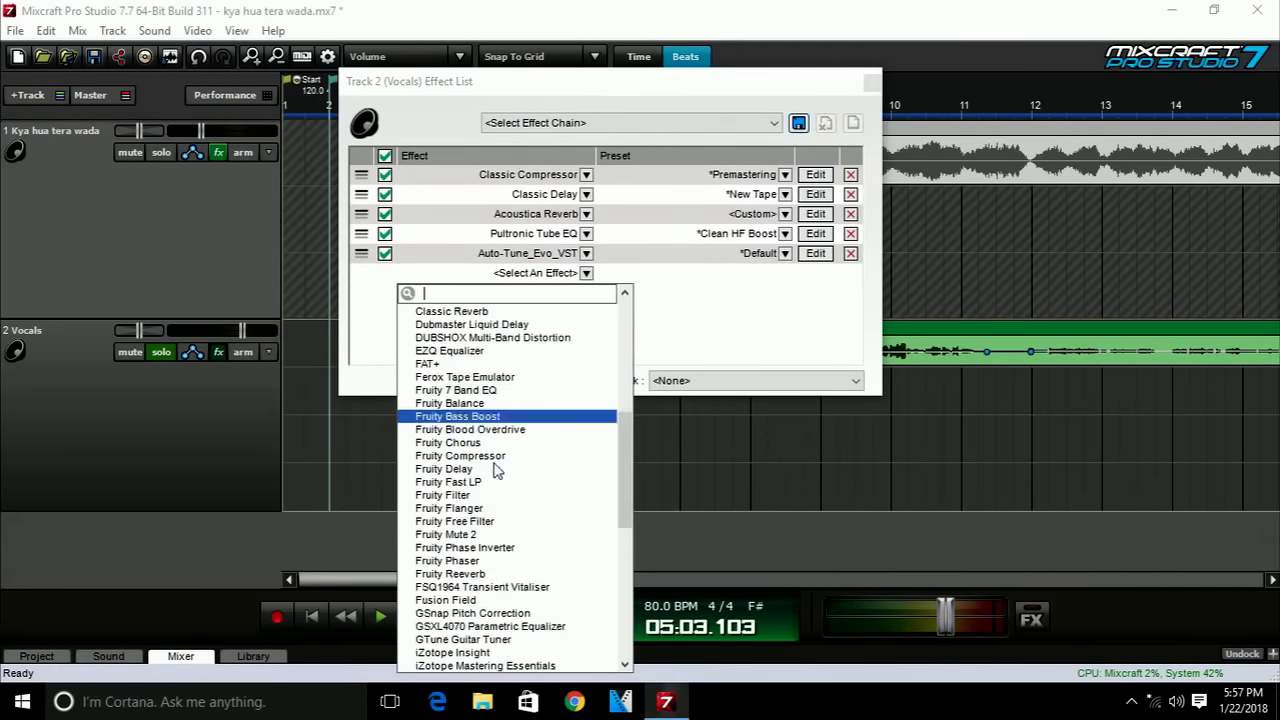
{"action": "scroll", "coordinate": [497, 470], "scroll_direction": "down", "scroll_amount": 7}
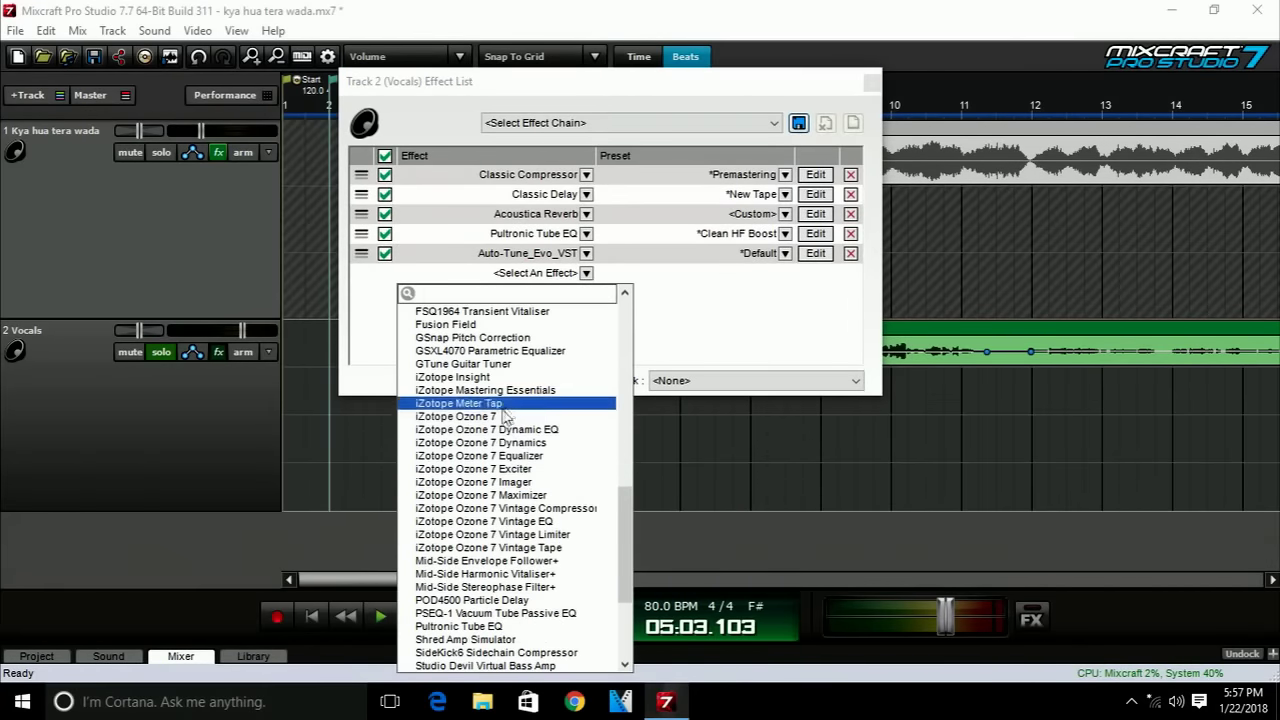
{"action": "left_click", "coordinate": [505, 418]}
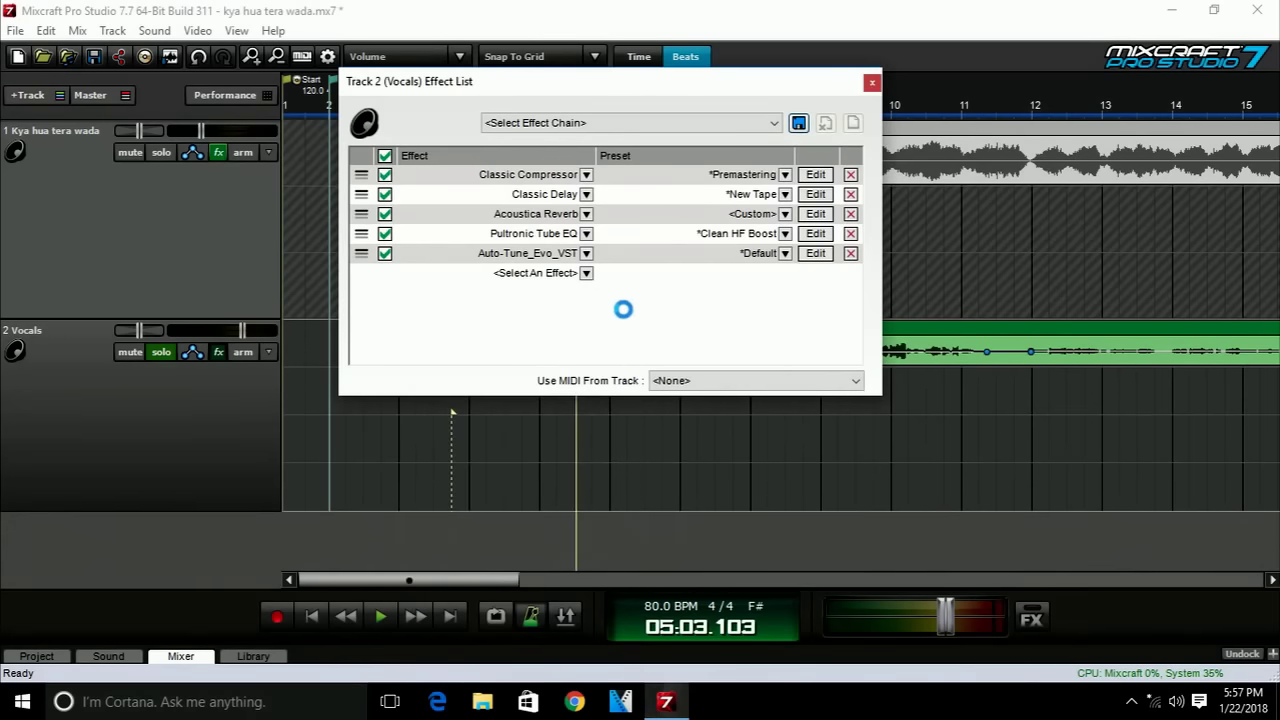
Browse the available effects for another slot after iZotope Ozone 7 without adding one.
{"action": "left_click", "coordinate": [585, 292]}
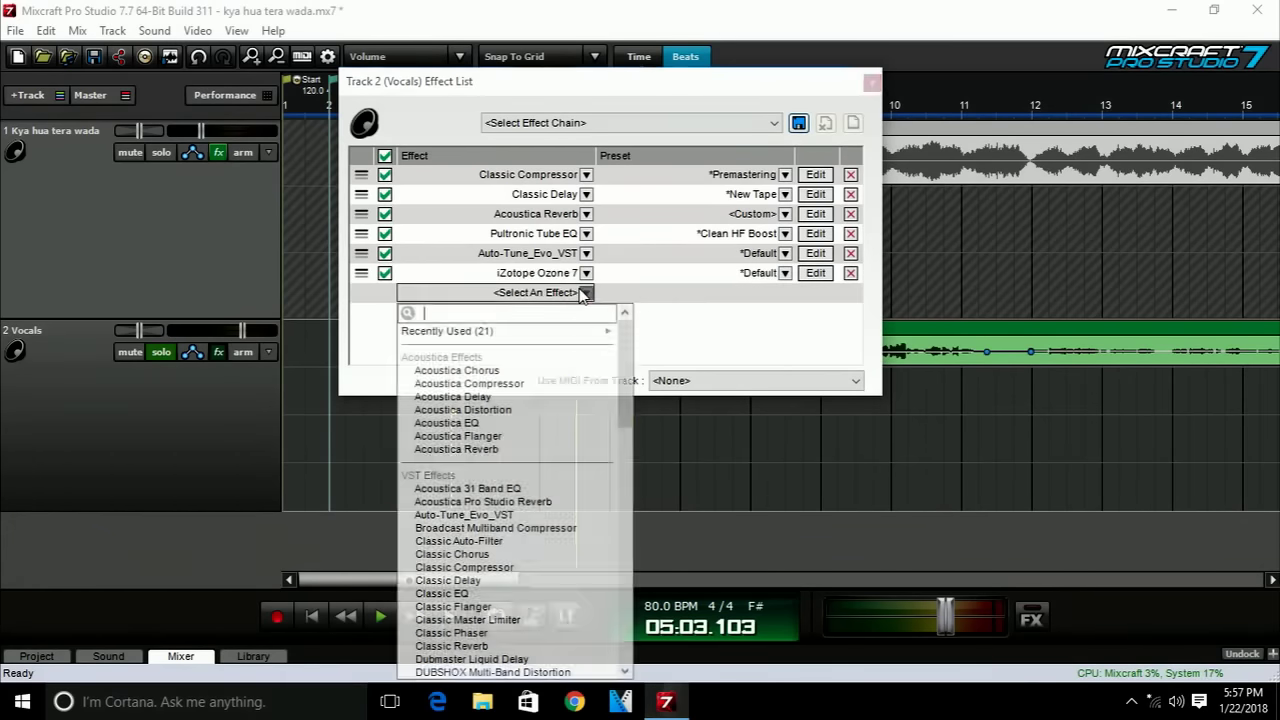
{"action": "scroll", "coordinate": [515, 530], "scroll_direction": "down", "scroll_amount": 15}
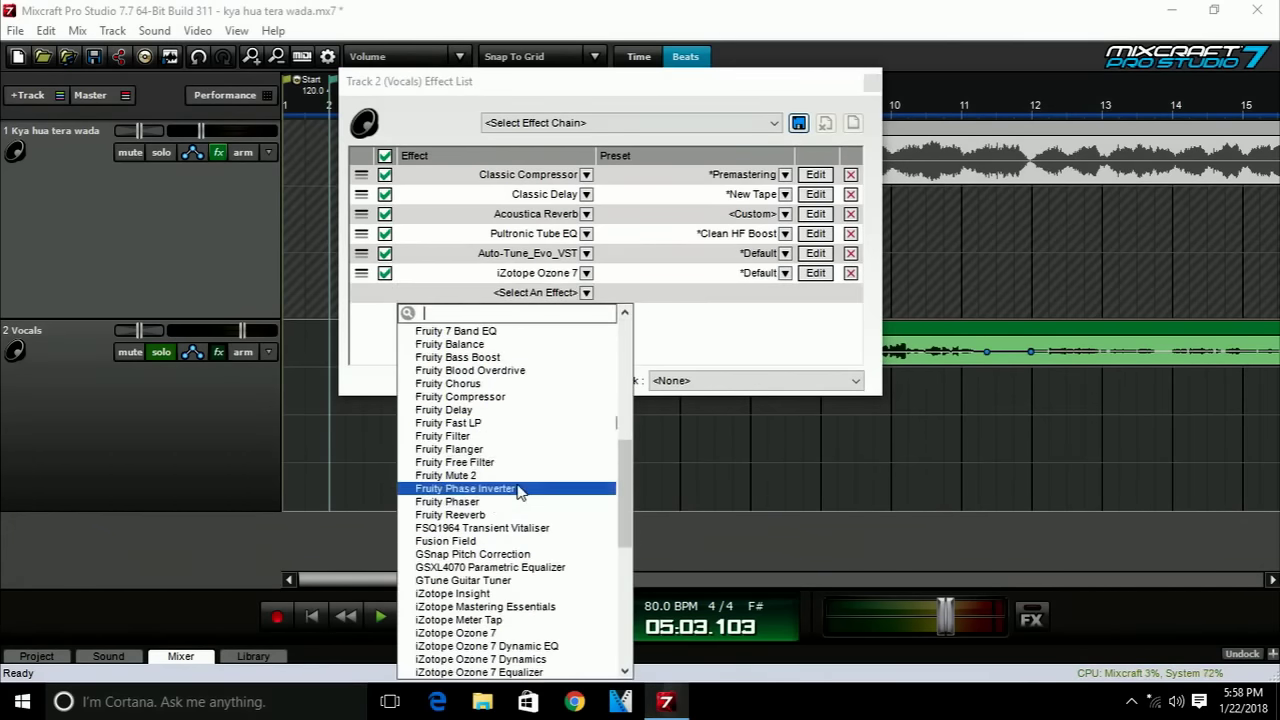
{"action": "scroll", "coordinate": [518, 490], "scroll_direction": "down", "scroll_amount": 4}
{"action": "scroll", "coordinate": [555, 505], "scroll_direction": "up", "scroll_amount": 5}
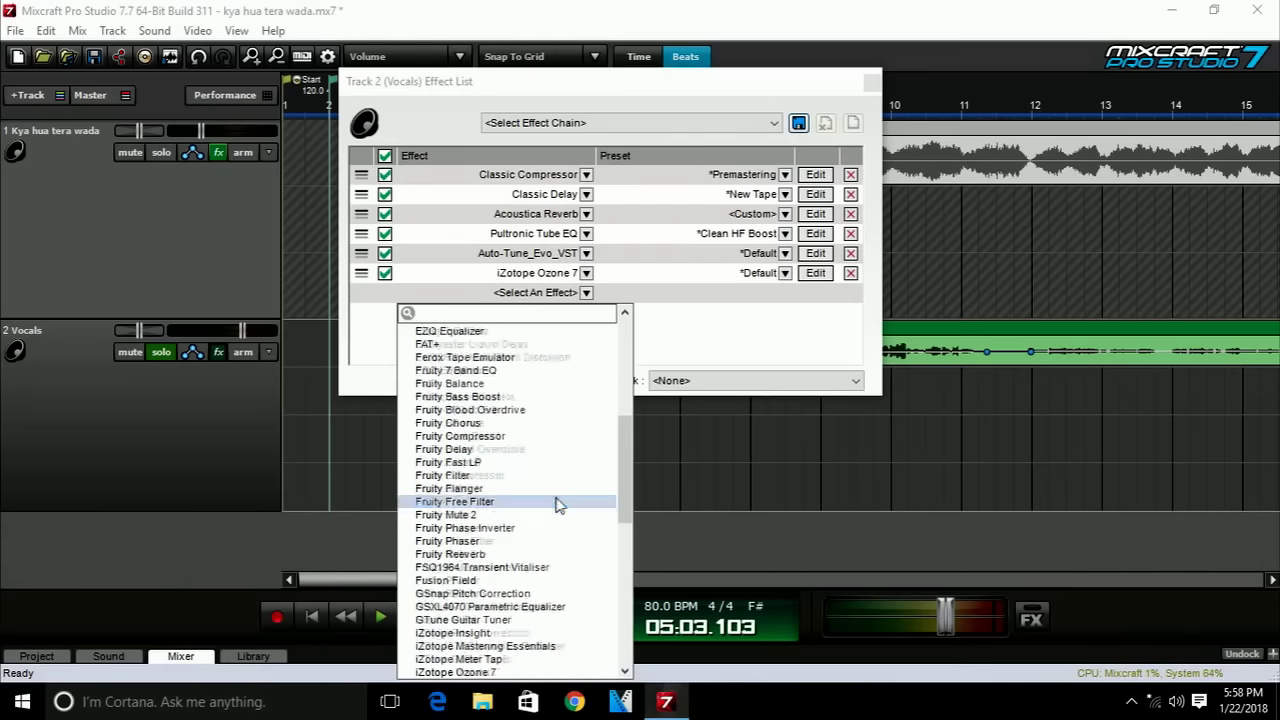
{"action": "scroll", "coordinate": [558, 505], "scroll_direction": "up", "scroll_amount": 1}
{"action": "left_click", "coordinate": [543, 292]}
Look through the alternative effects for the iZotope Ozone 7 slot and keep Ozone 7 selected.
{"action": "left_click", "coordinate": [573, 280]}
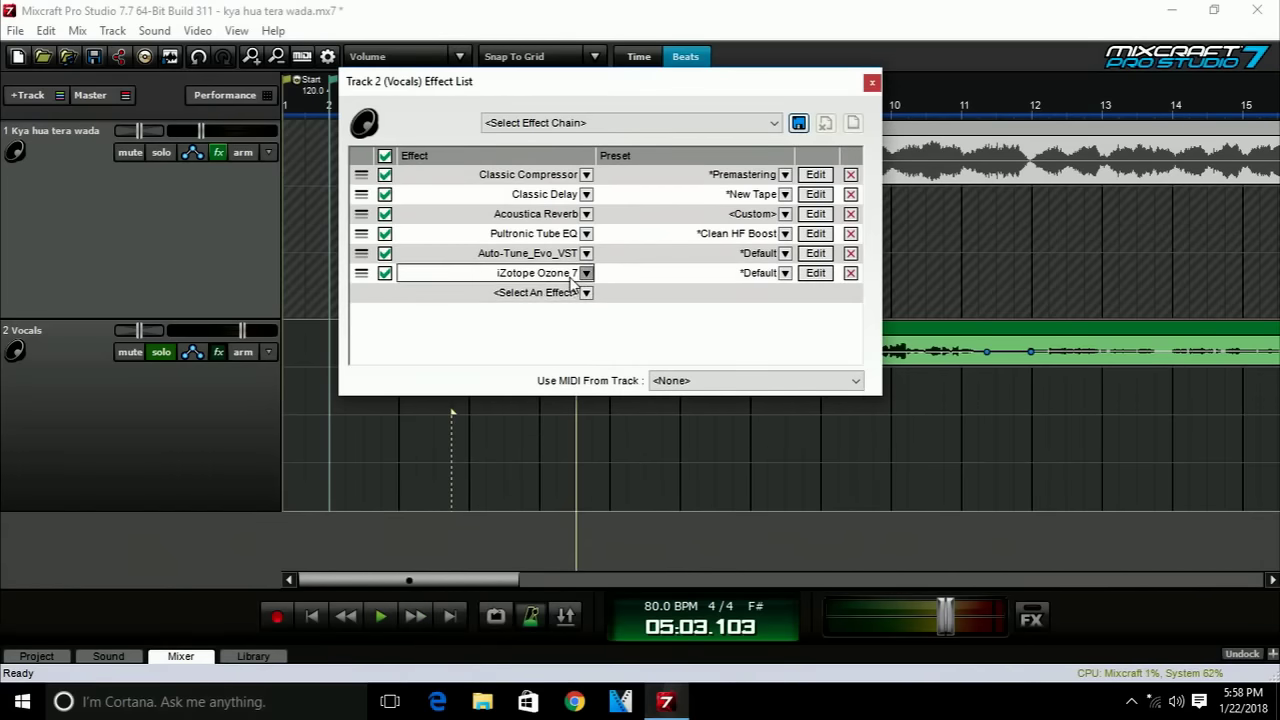
{"action": "left_click", "coordinate": [527, 256]}
{"action": "left_click", "coordinate": [562, 271]}
{"action": "left_click", "coordinate": [562, 278]}
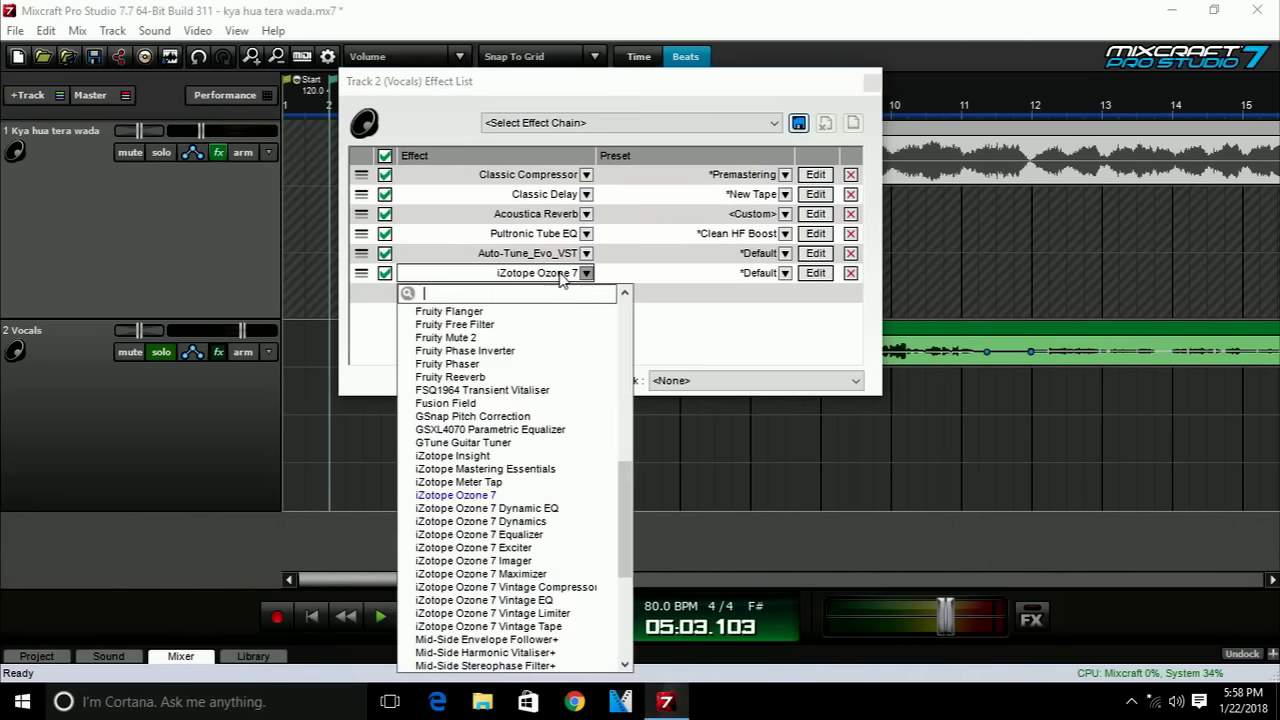
{"action": "left_click", "coordinate": [565, 285]}
{"action": "left_click", "coordinate": [568, 280]}
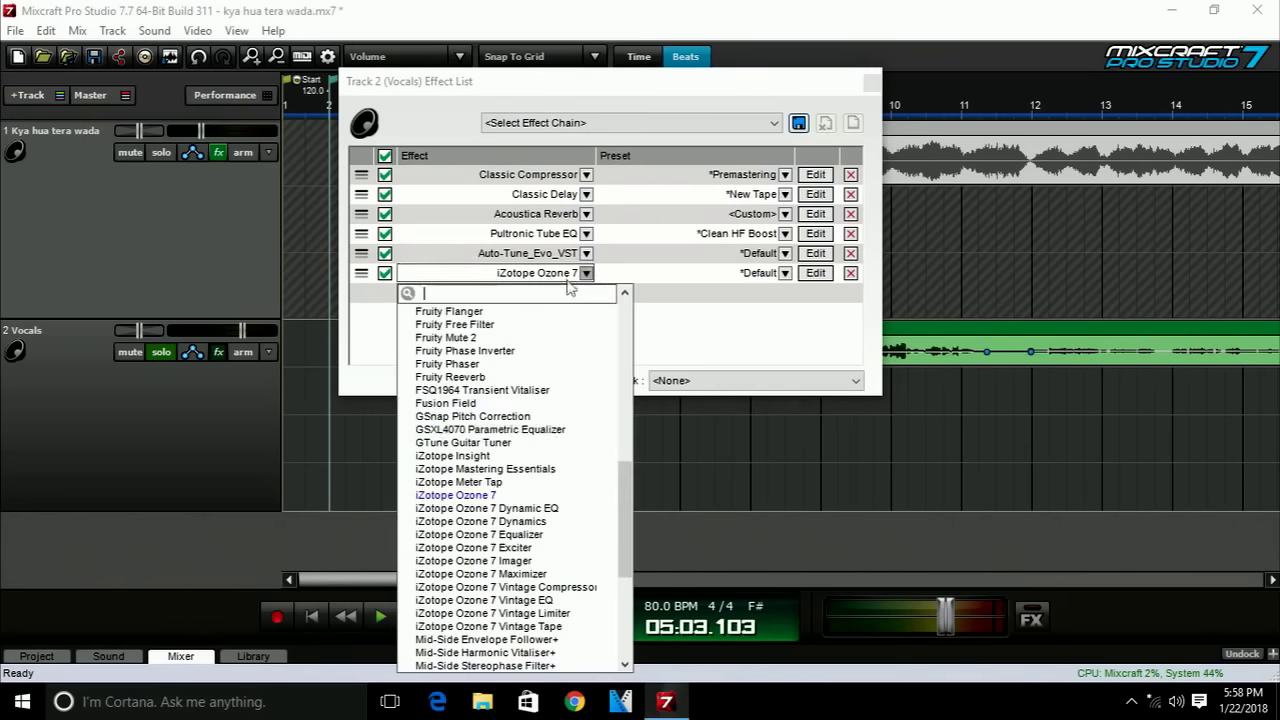
{"action": "left_click", "coordinate": [575, 288]}
Open the iZotope Ozone 7 settings and choose the Vocal Richness preset from the All-Purpose Mastering presets.
{"action": "left_click", "coordinate": [812, 273]}
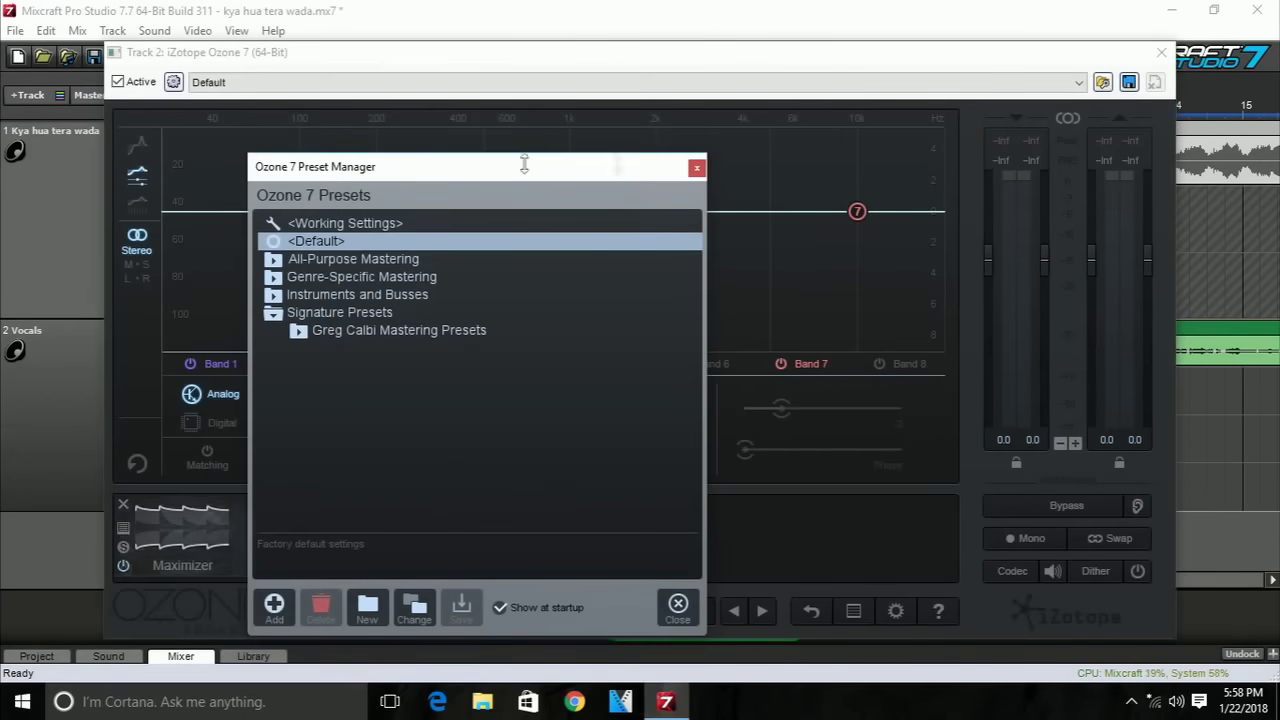
{"action": "left_click", "coordinate": [390, 259]}
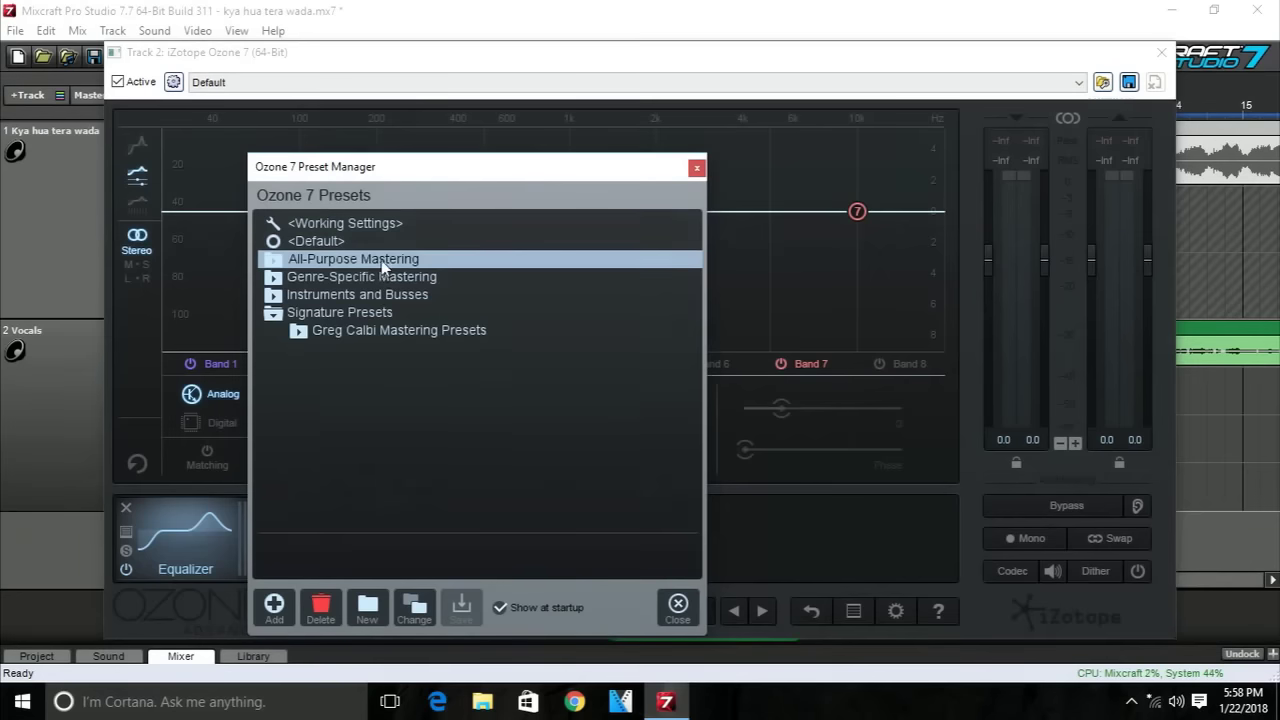
{"action": "double_click", "coordinate": [381, 260]}
{"action": "scroll", "coordinate": [419, 380], "scroll_direction": "down", "scroll_amount": 5}
{"action": "scroll", "coordinate": [419, 385], "scroll_direction": "down", "scroll_amount": 3}
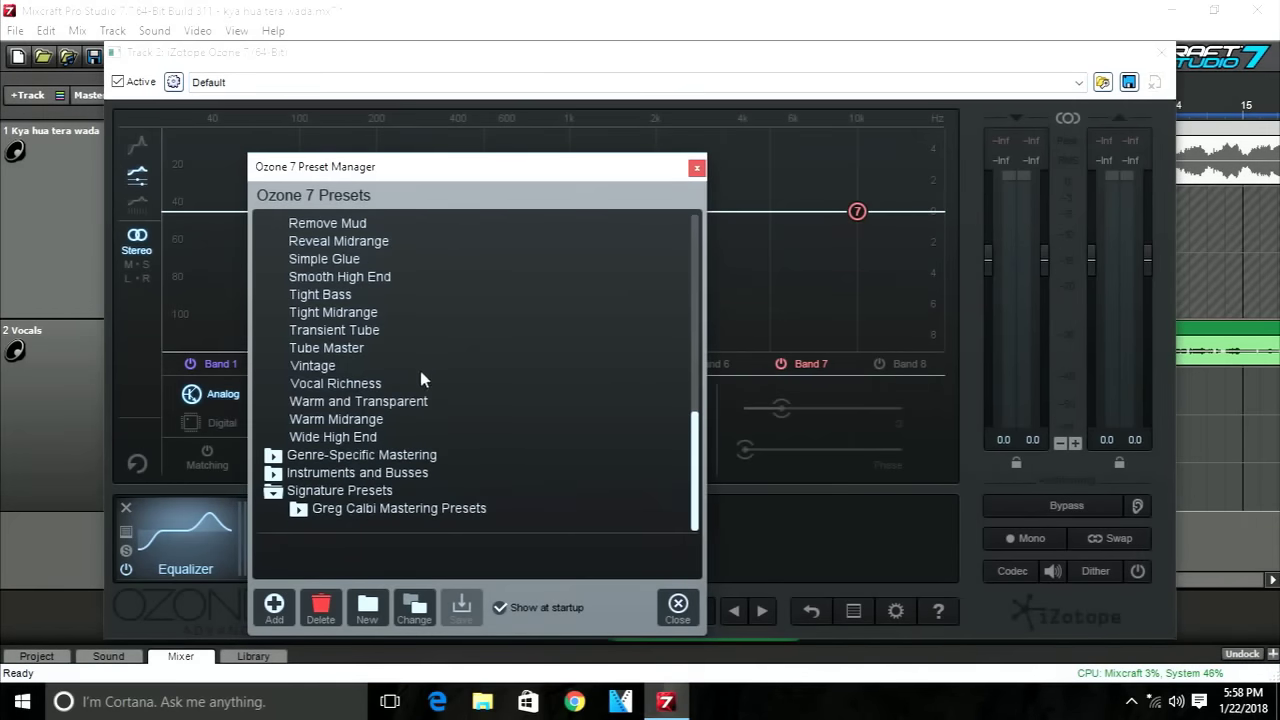
{"action": "left_click", "coordinate": [336, 385]}
Look through the other All-Purpose Mastering presets in the Ozone 7 Preset Manager.
{"action": "scroll", "coordinate": [365, 342], "scroll_direction": "up", "scroll_amount": 2}
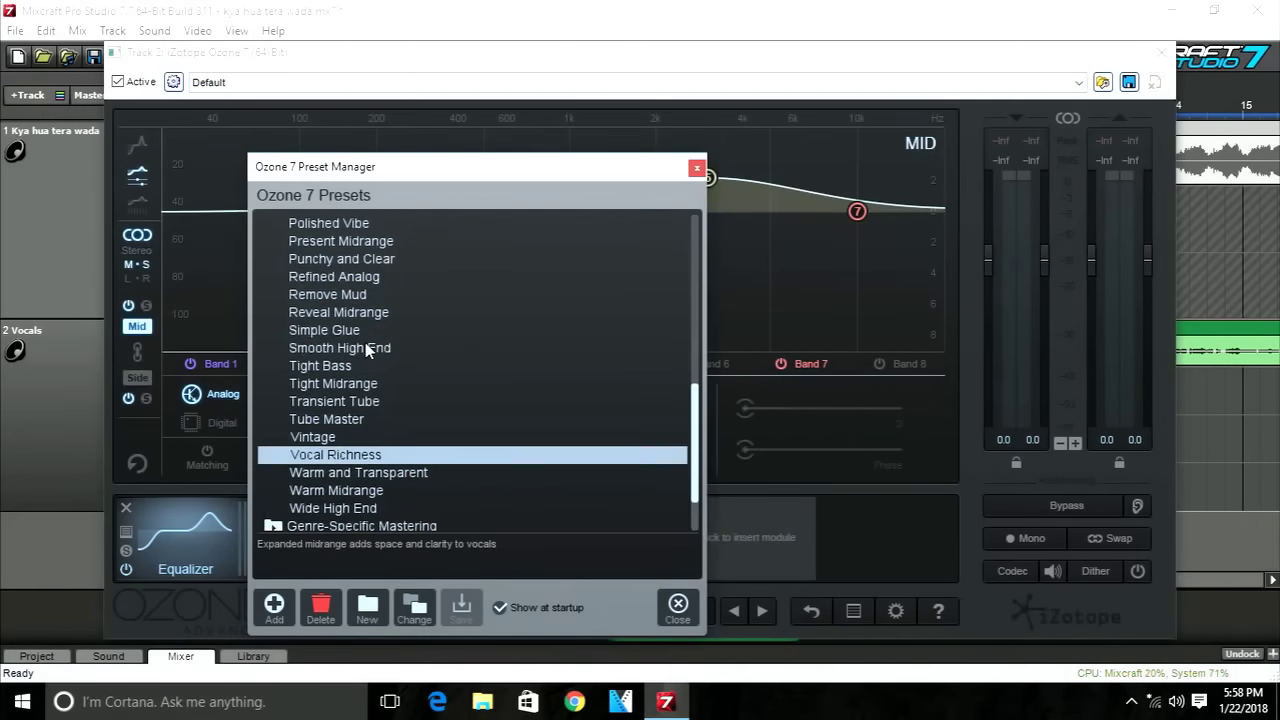
{"action": "scroll", "coordinate": [368, 364], "scroll_direction": "up", "scroll_amount": 5}
{"action": "scroll", "coordinate": [368, 364], "scroll_direction": "down", "scroll_amount": 8}
{"action": "scroll", "coordinate": [370, 380], "scroll_direction": "up", "scroll_amount": 3}
{"action": "scroll", "coordinate": [370, 380], "scroll_direction": "down", "scroll_amount": 3}
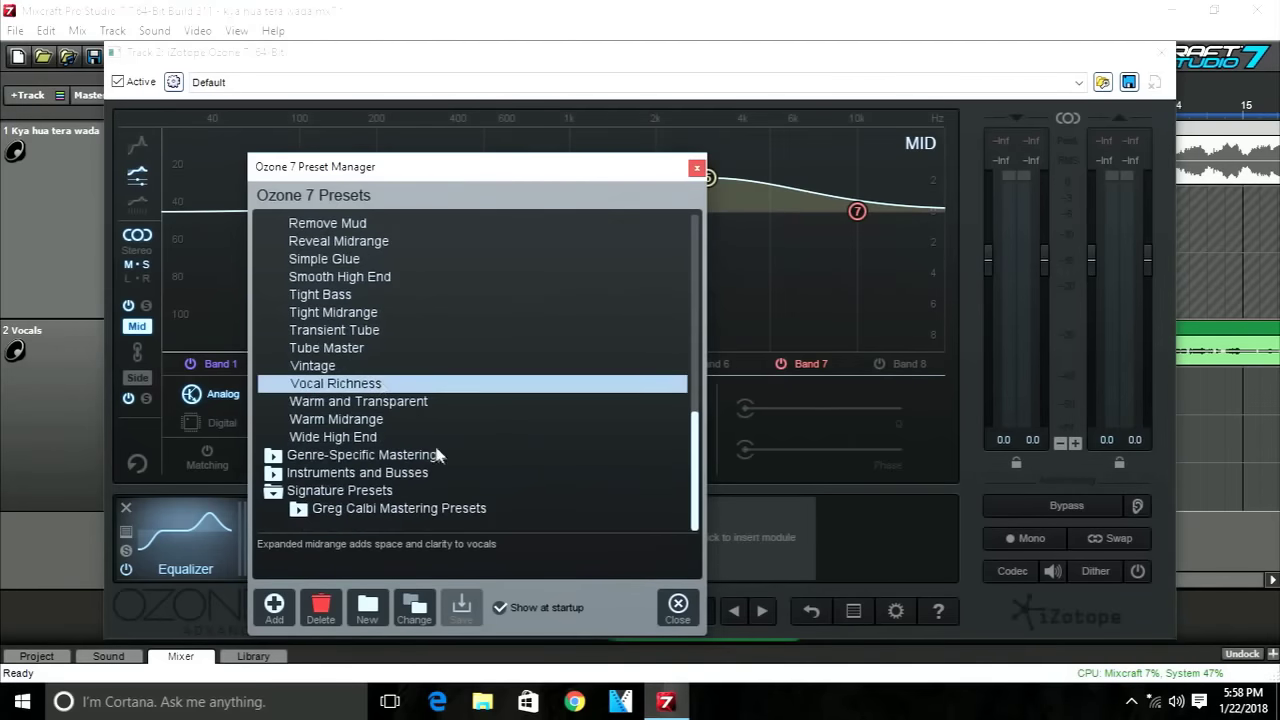
{"action": "scroll", "coordinate": [430, 445], "scroll_direction": "up", "scroll_amount": 4}
{"action": "scroll", "coordinate": [355, 310], "scroll_direction": "up", "scroll_amount": 2}
{"action": "scroll", "coordinate": [360, 340], "scroll_direction": "down", "scroll_amount": 4}
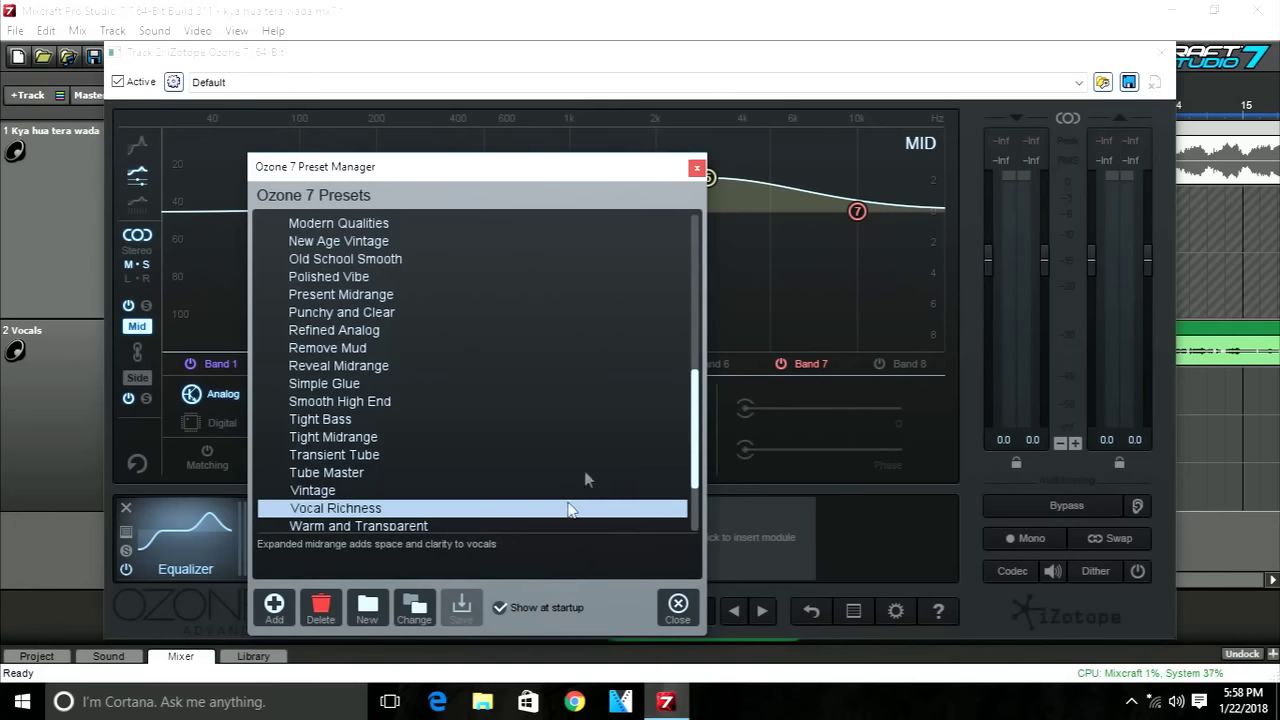
{"action": "scroll", "coordinate": [472, 392], "scroll_direction": "up", "scroll_amount": 4}
{"action": "scroll", "coordinate": [475, 391], "scroll_direction": "down", "scroll_amount": 2}
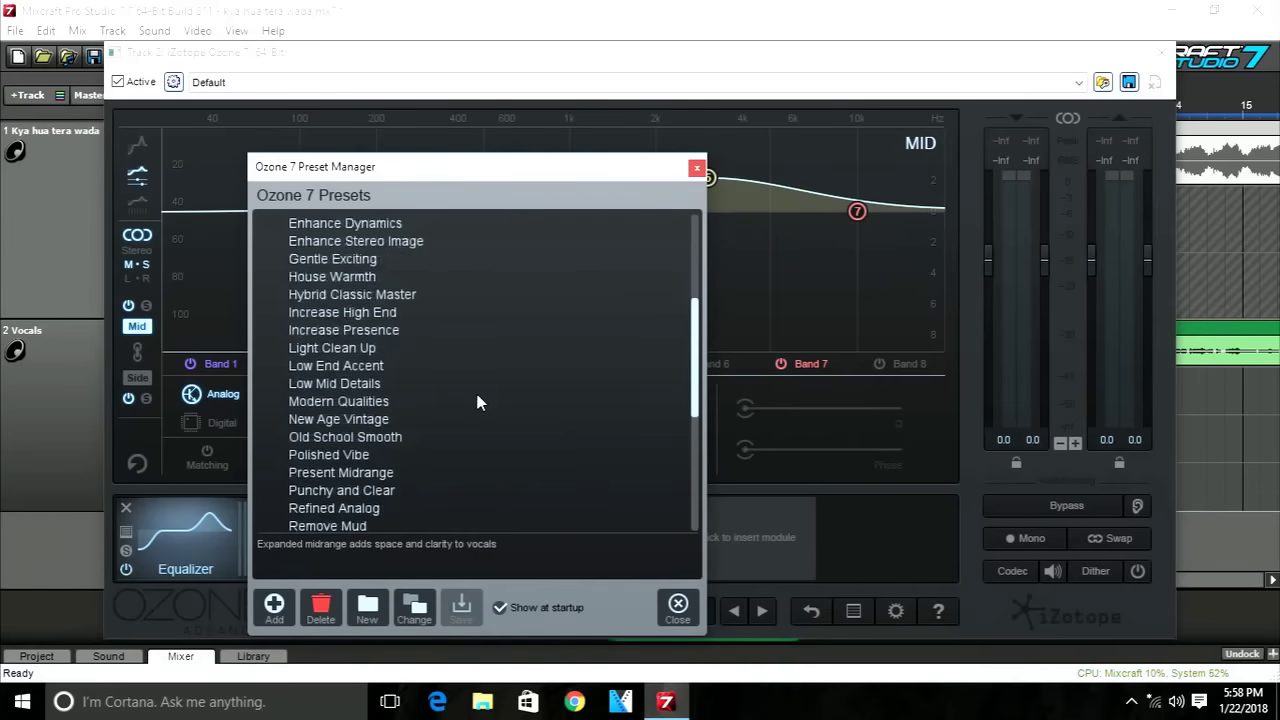
{"action": "scroll", "coordinate": [492, 437], "scroll_direction": "down", "scroll_amount": 4}
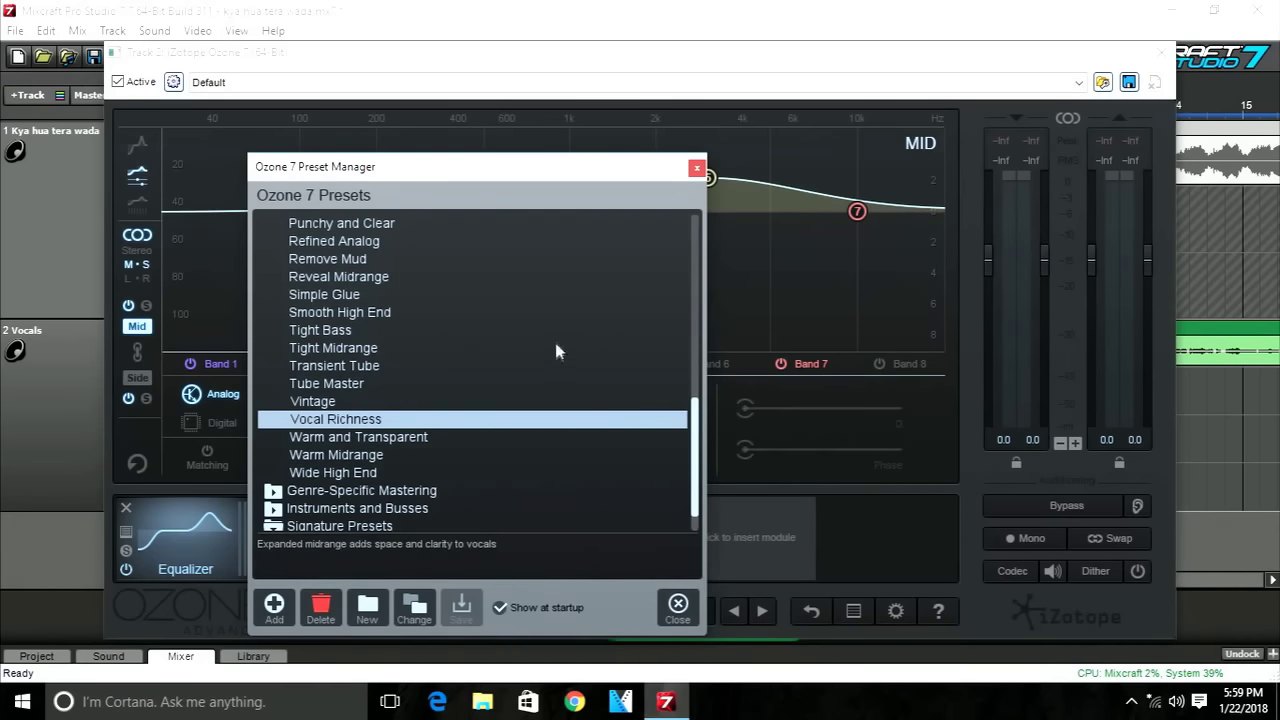
{"action": "scroll", "coordinate": [520, 380], "scroll_direction": "down", "scroll_amount": 1}
{"action": "scroll", "coordinate": [500, 400], "scroll_direction": "up", "scroll_amount": 7}
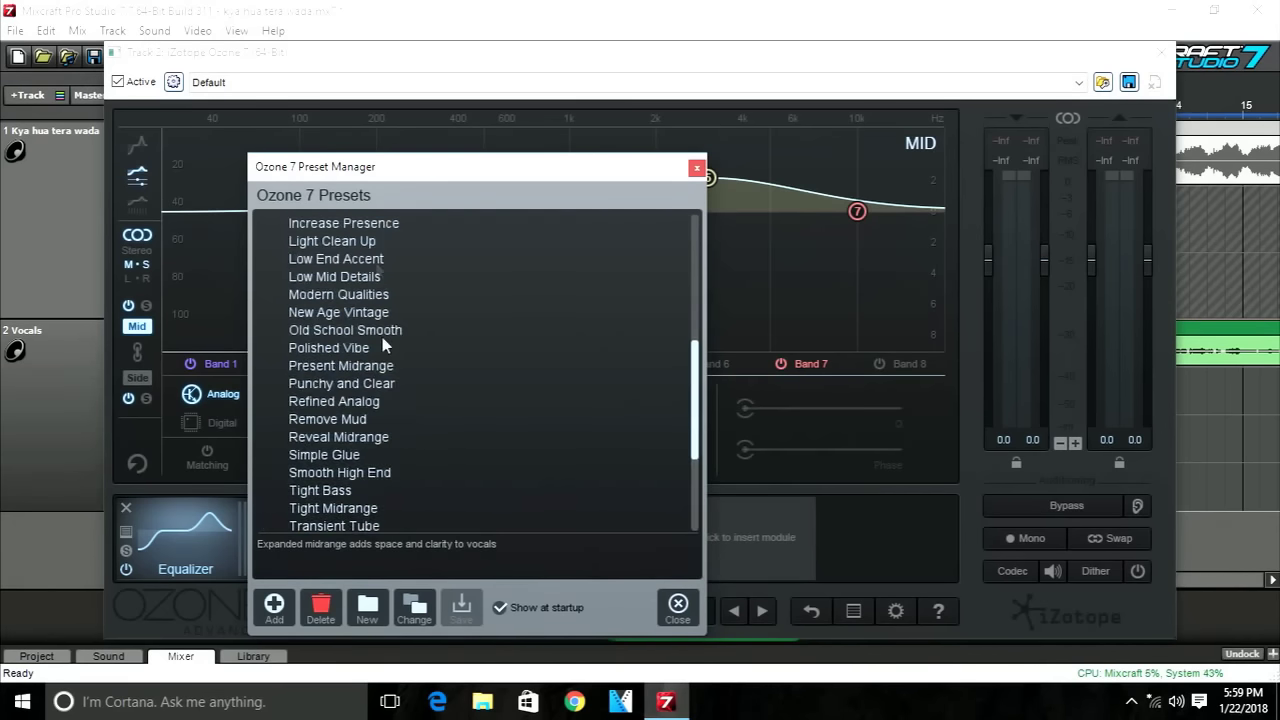
{"action": "scroll", "coordinate": [380, 280], "scroll_direction": "up", "scroll_amount": 3}
{"action": "scroll", "coordinate": [403, 386], "scroll_direction": "down", "scroll_amount": 8}
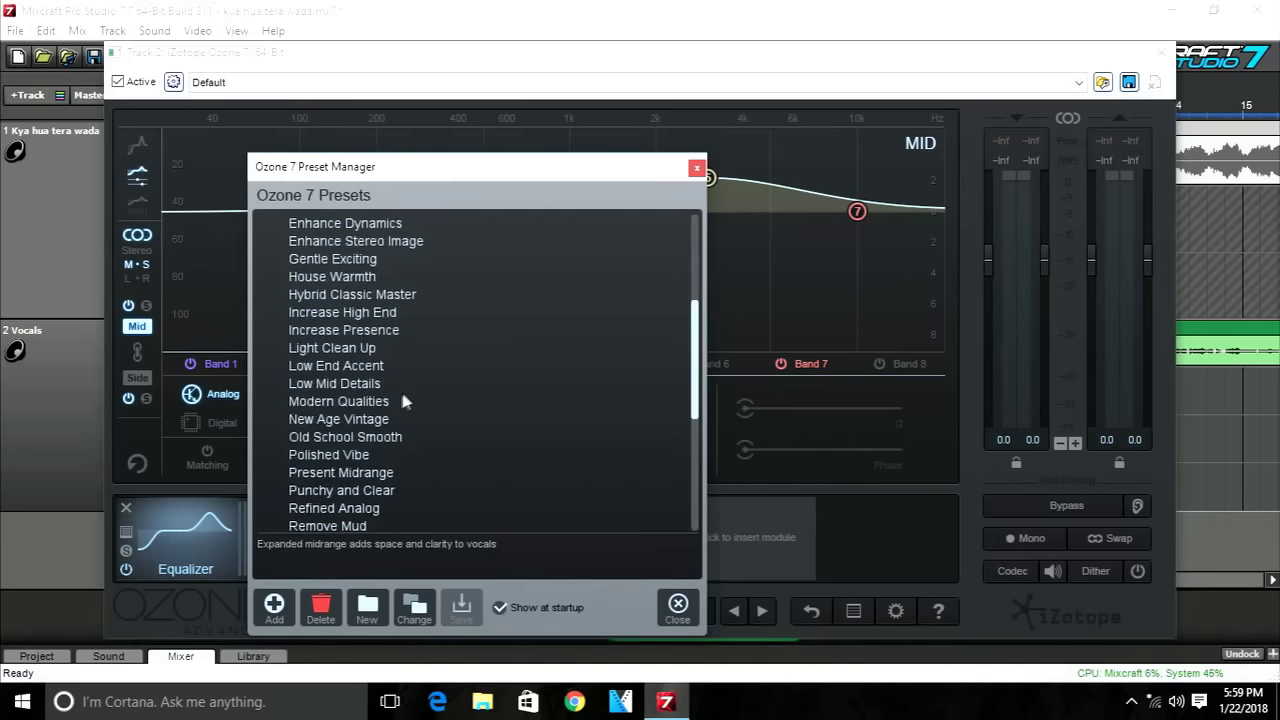
Leave the Ozone 7 presets at Vocal Richness and raise the equalizer's Band 7 high shelf to about 0.8 dB gain.
{"action": "scroll", "coordinate": [403, 386], "scroll_direction": "down", "scroll_amount": 2}
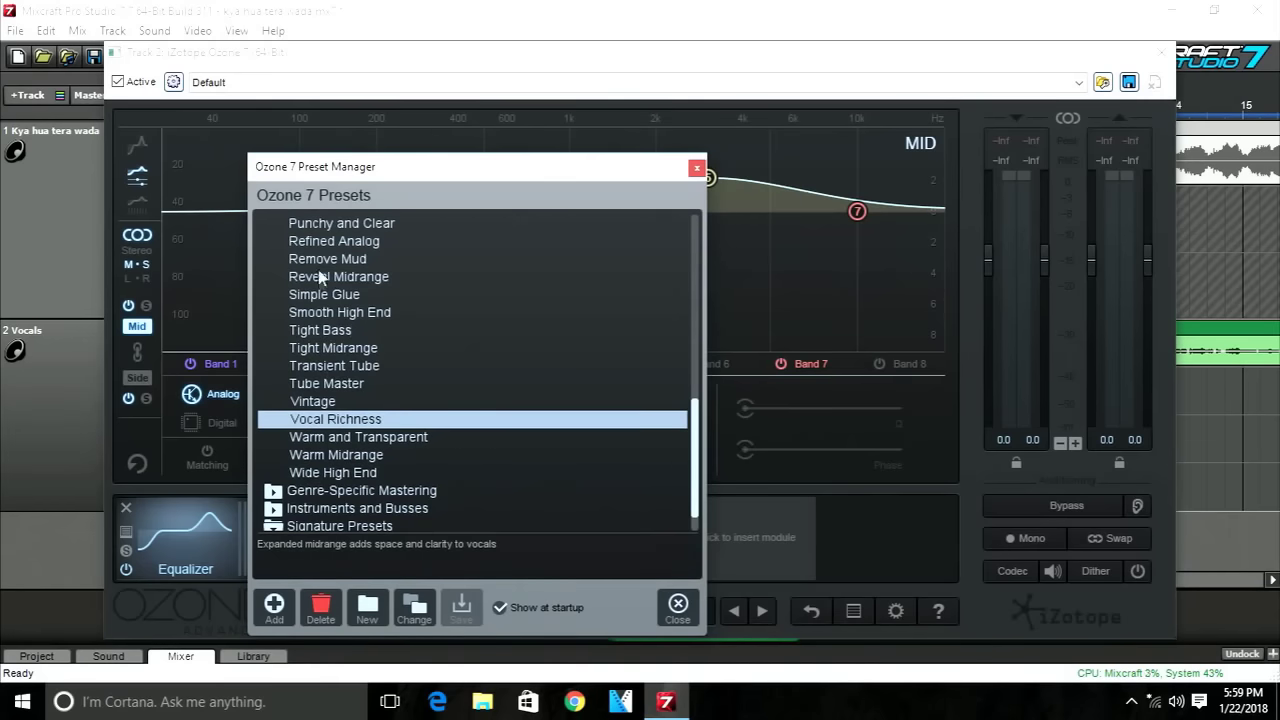
{"action": "scroll", "coordinate": [420, 300], "scroll_direction": "up", "scroll_amount": 2}
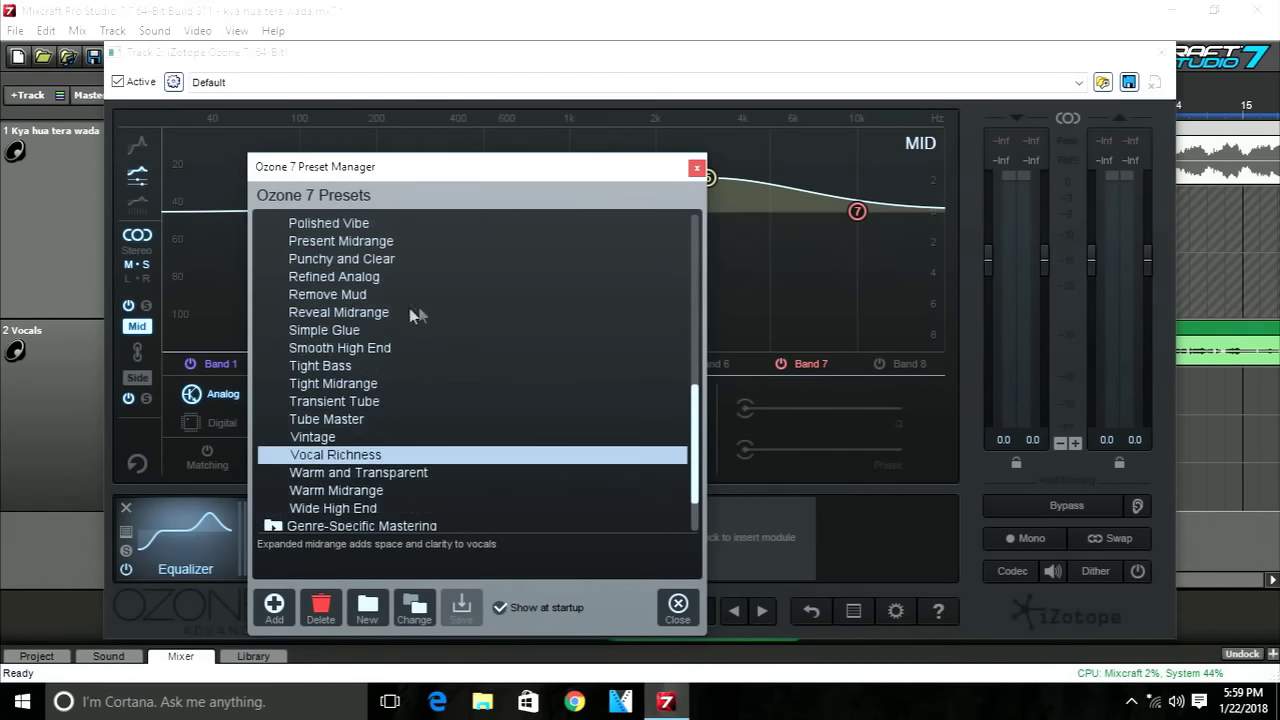
{"action": "left_click", "coordinate": [696, 168]}
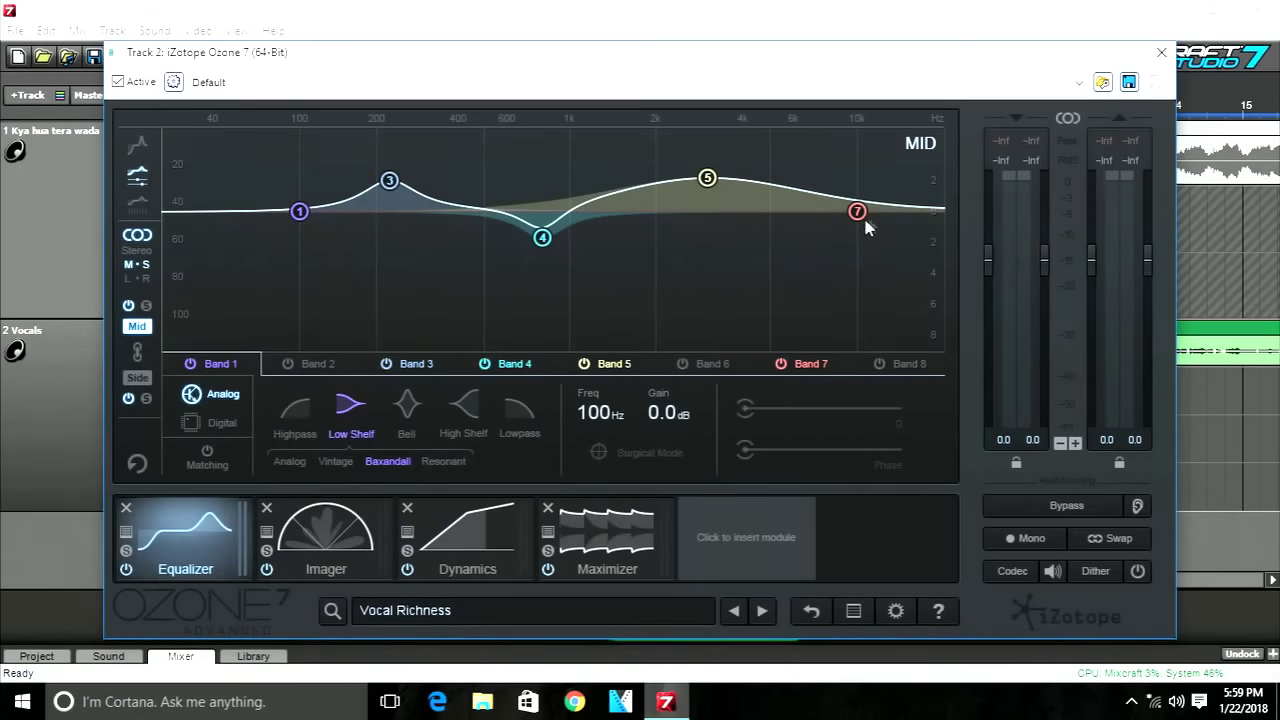
{"action": "mouse_move", "coordinate": [857, 211]}
{"action": "left_mouse_down"}
{"action": "mouse_move", "coordinate": [856, 173]}
{"action": "mouse_move", "coordinate": [857, 201]}
{"action": "left_mouse_up"}
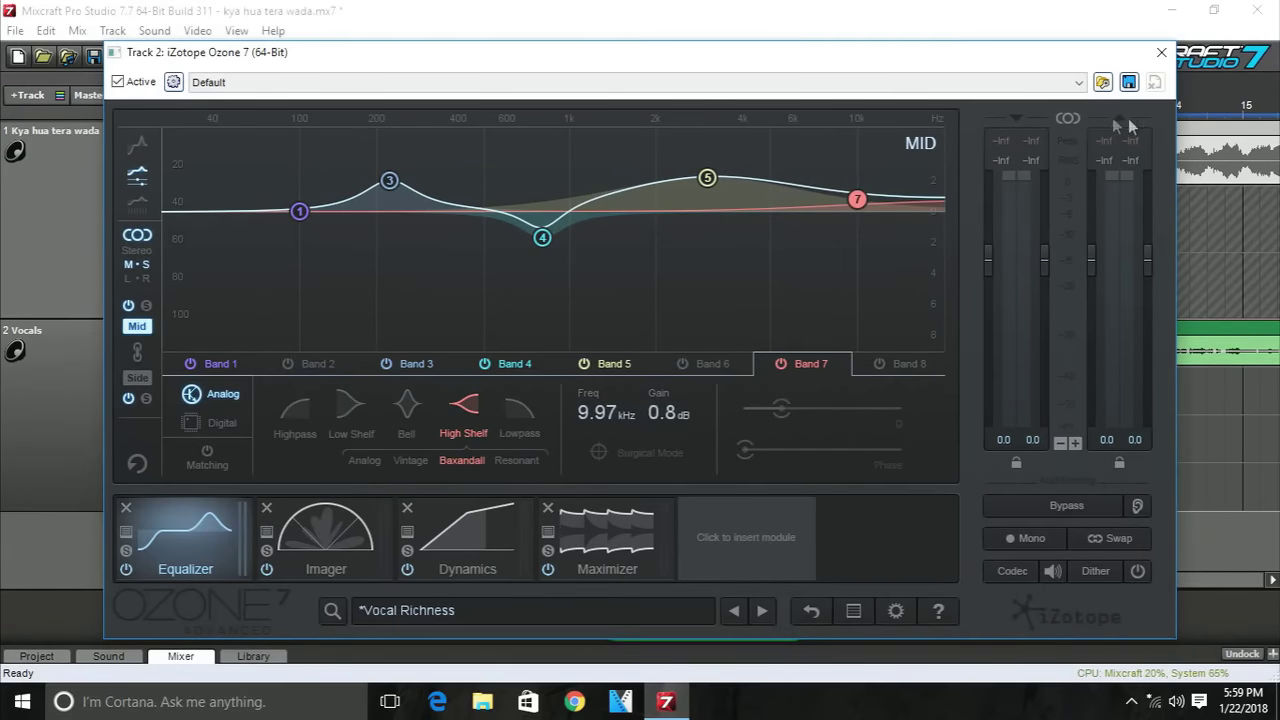
{"action": "left_click", "coordinate": [1161, 52]}
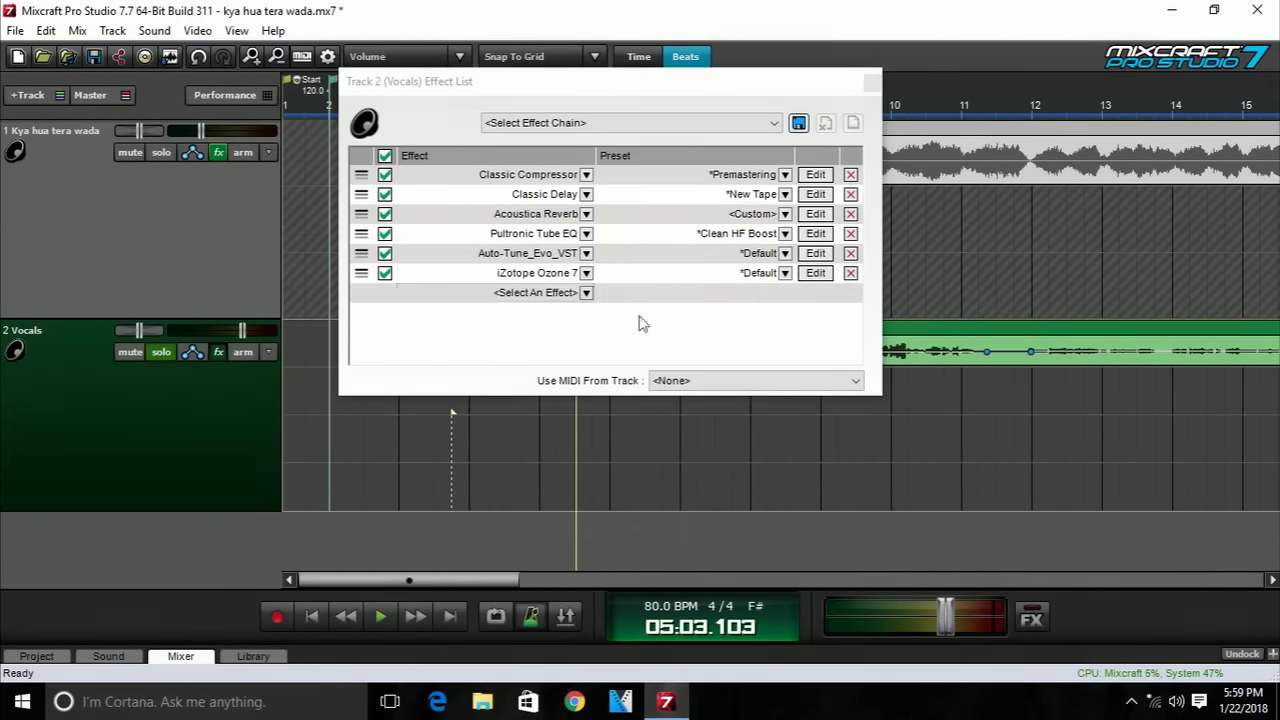
Browse the available effects and add GSnap Pitch Correction after iZotope Ozone 7 in the Vocals effect chain.
{"action": "left_click", "coordinate": [585, 292]}
{"action": "scroll", "coordinate": [540, 475], "scroll_direction": "down", "scroll_amount": 5}
{"action": "scroll", "coordinate": [543, 475], "scroll_direction": "down", "scroll_amount": 15}
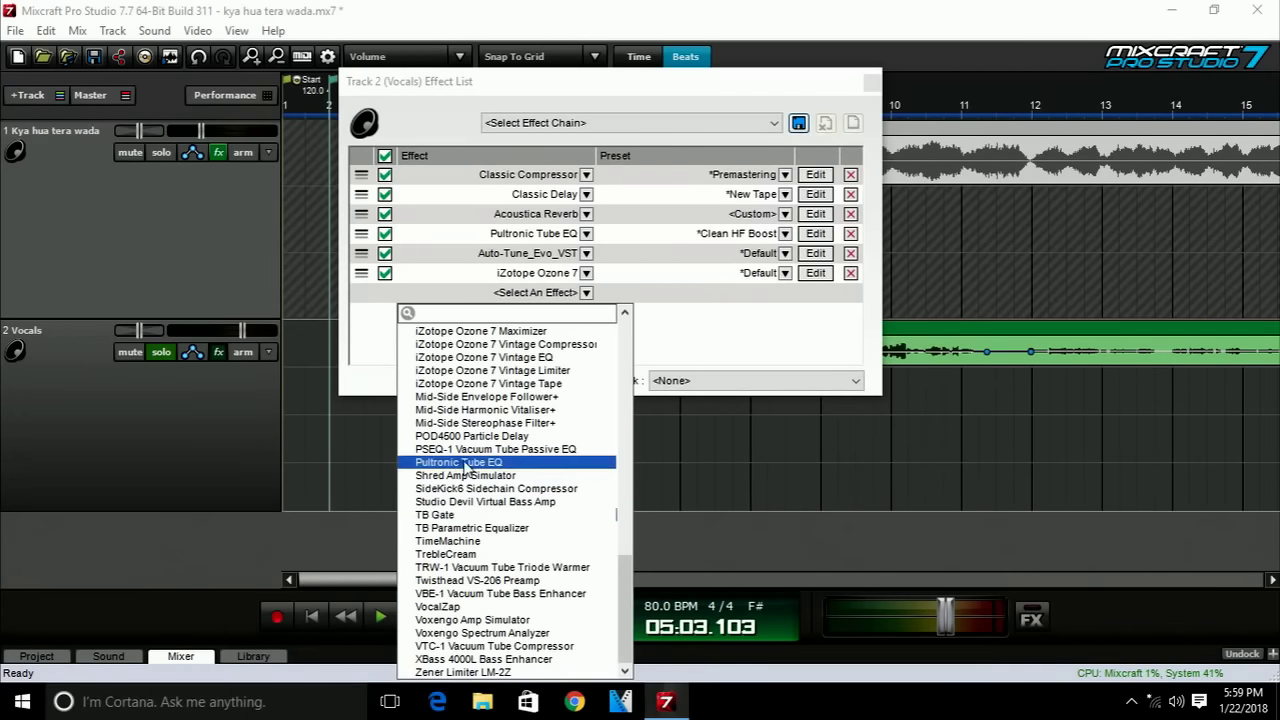
{"action": "scroll", "coordinate": [520, 625], "scroll_direction": "up", "scroll_amount": 15}
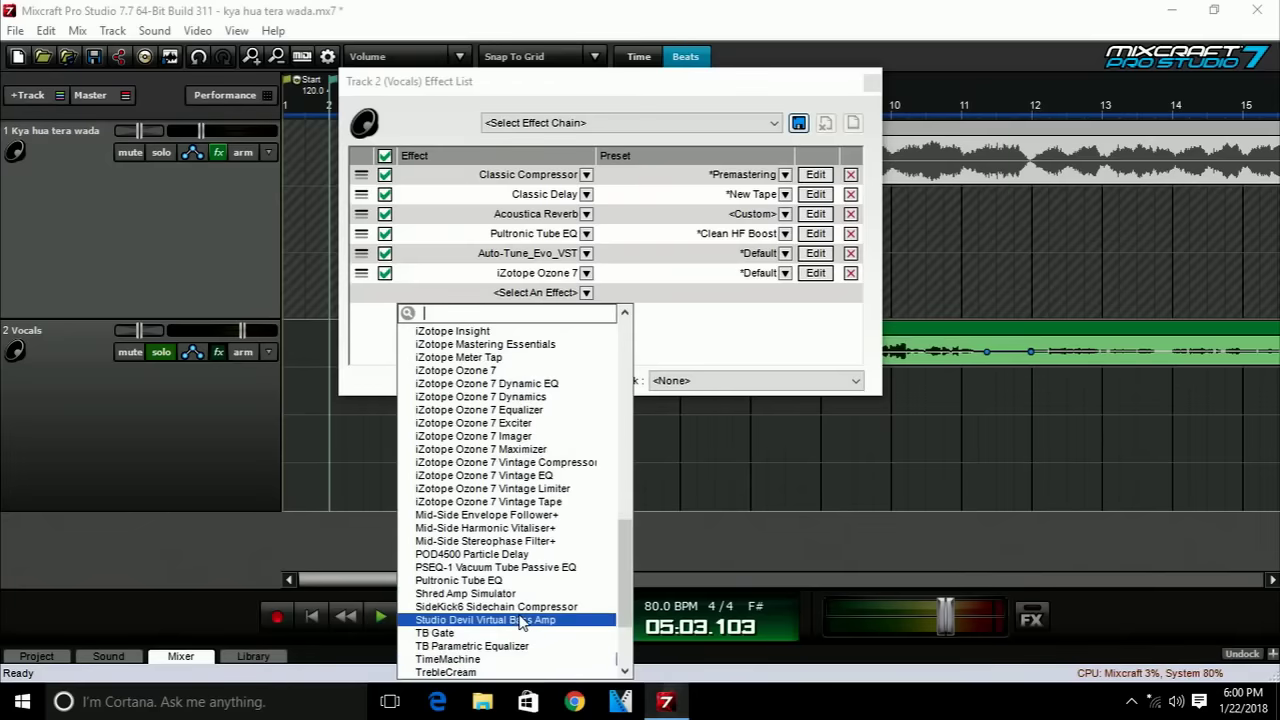
{"action": "scroll", "coordinate": [526, 606], "scroll_direction": "down", "scroll_amount": 15}
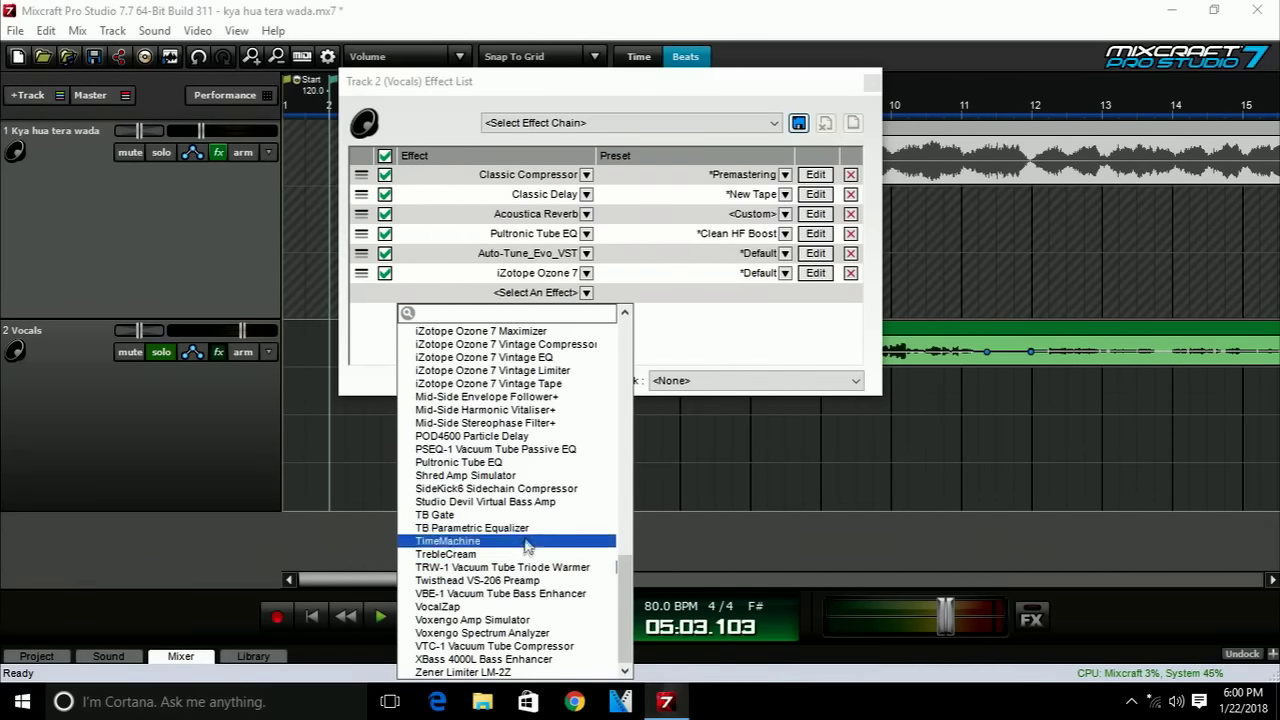
{"action": "scroll", "coordinate": [527, 545], "scroll_direction": "up", "scroll_amount": 9}
{"action": "scroll", "coordinate": [480, 525], "scroll_direction": "down", "scroll_amount": 1}
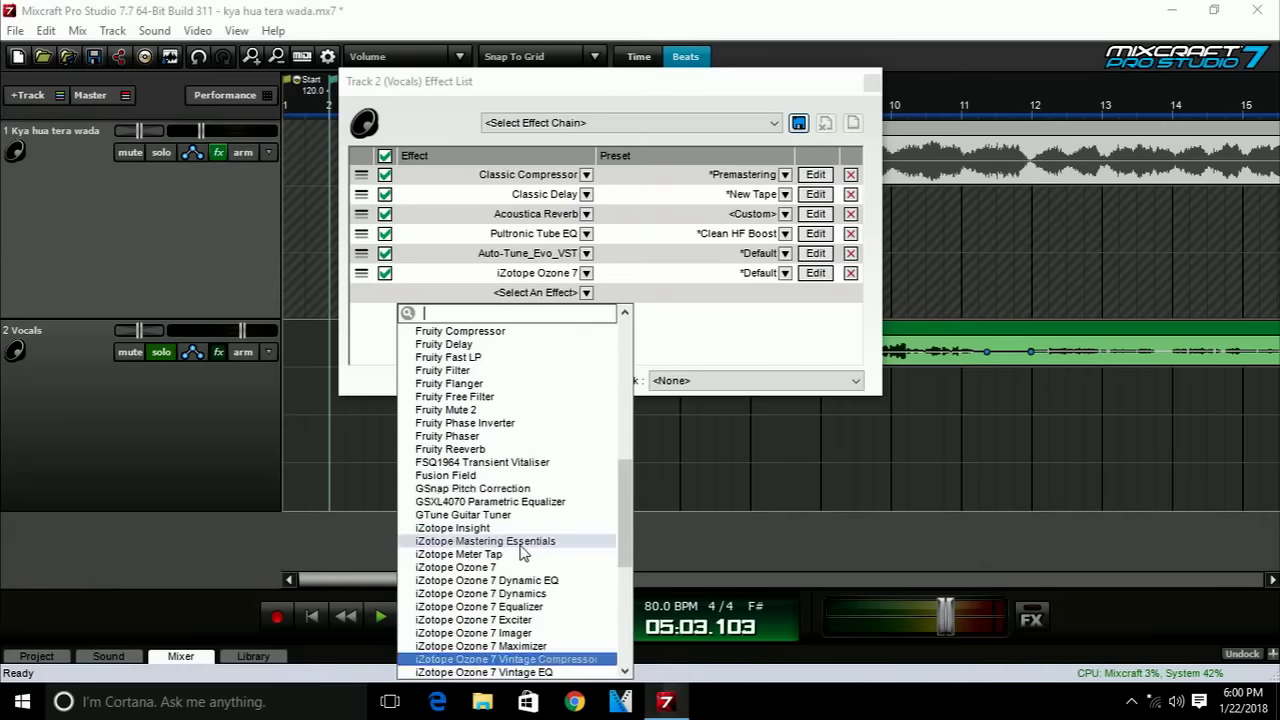
{"action": "left_click", "coordinate": [472, 489]}
Open the GSnap Pitch Correction settings and choose the Subtle Pitch Correction preset.
{"action": "left_click", "coordinate": [815, 292]}
{"action": "left_click", "coordinate": [672, 168]}
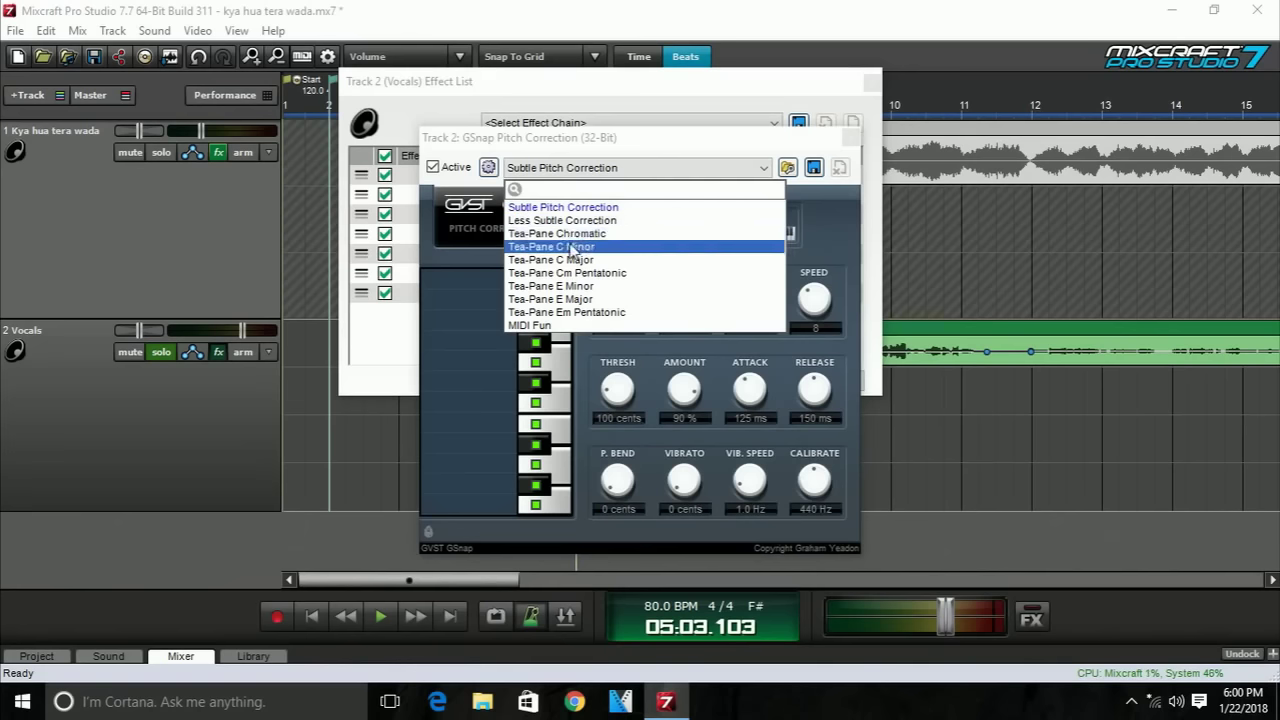
{"action": "left_click", "coordinate": [597, 208]}
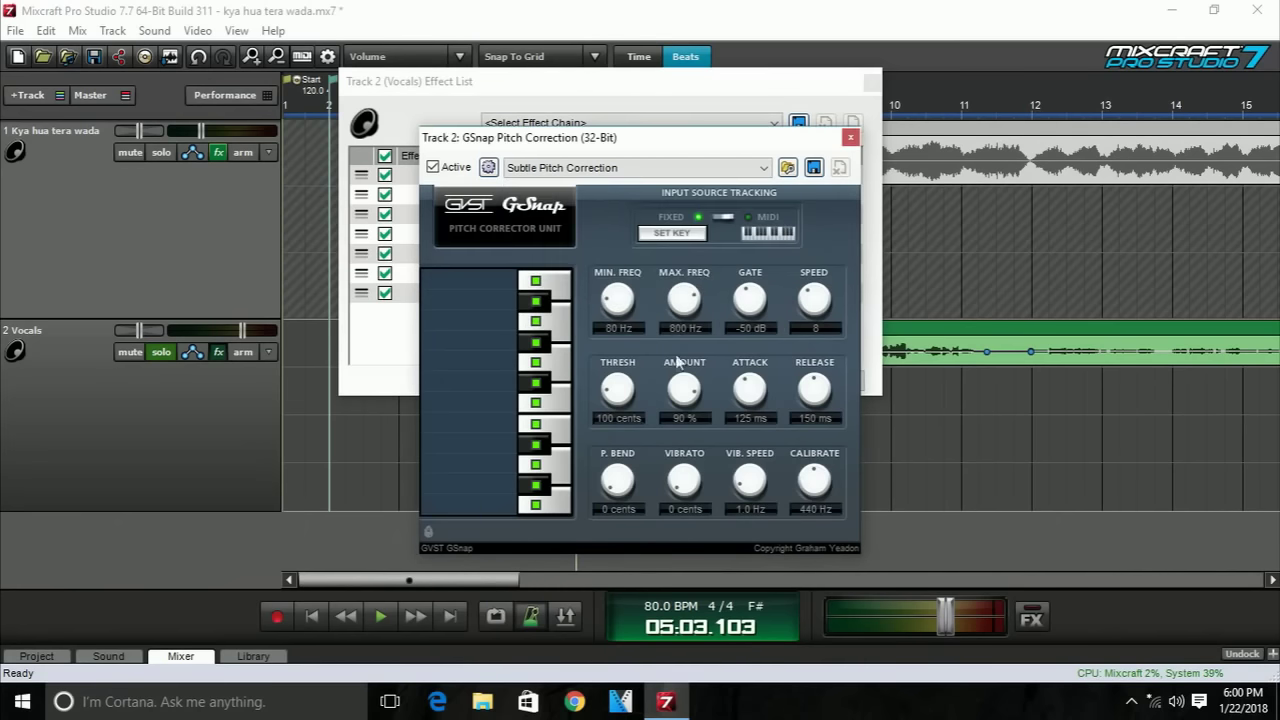
Set the GSnap key and scale to F Major with the threshold set to fill gaps.
{"action": "left_click", "coordinate": [673, 233]}
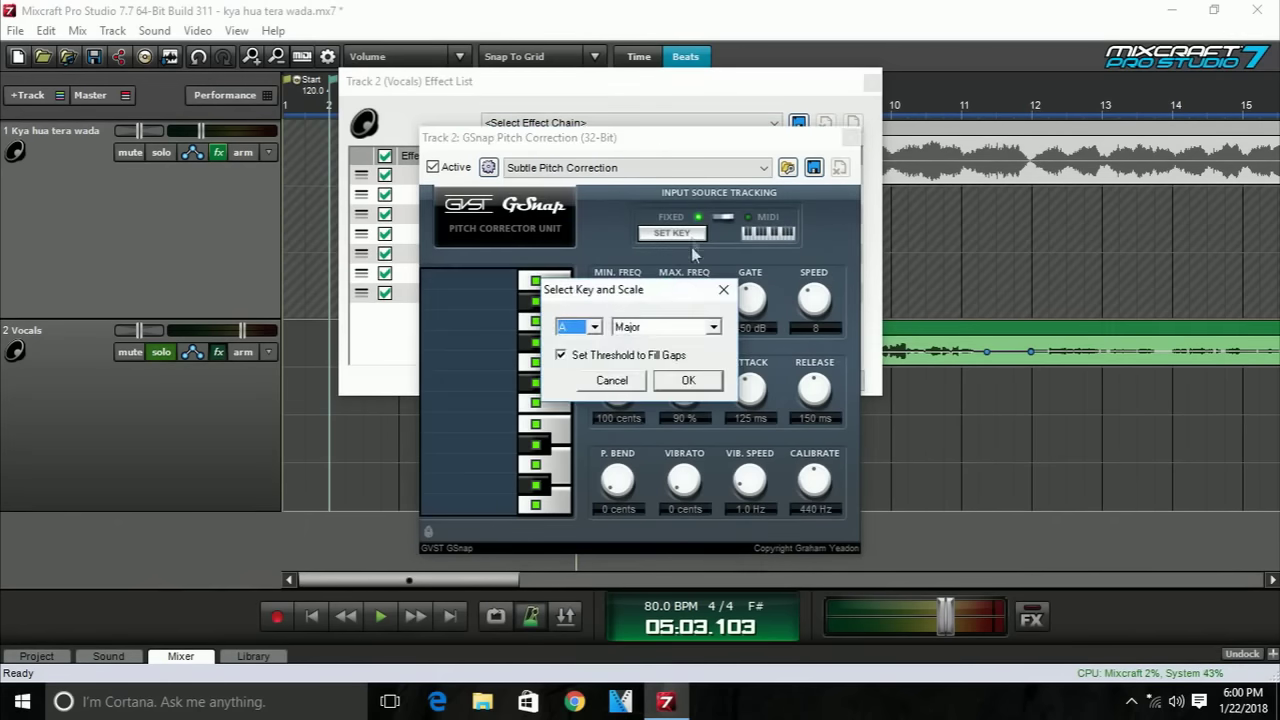
{"action": "left_click", "coordinate": [592, 327]}
{"action": "left_click", "coordinate": [576, 385]}
{"action": "left_click", "coordinate": [572, 330]}
{"action": "left_click", "coordinate": [564, 441]}
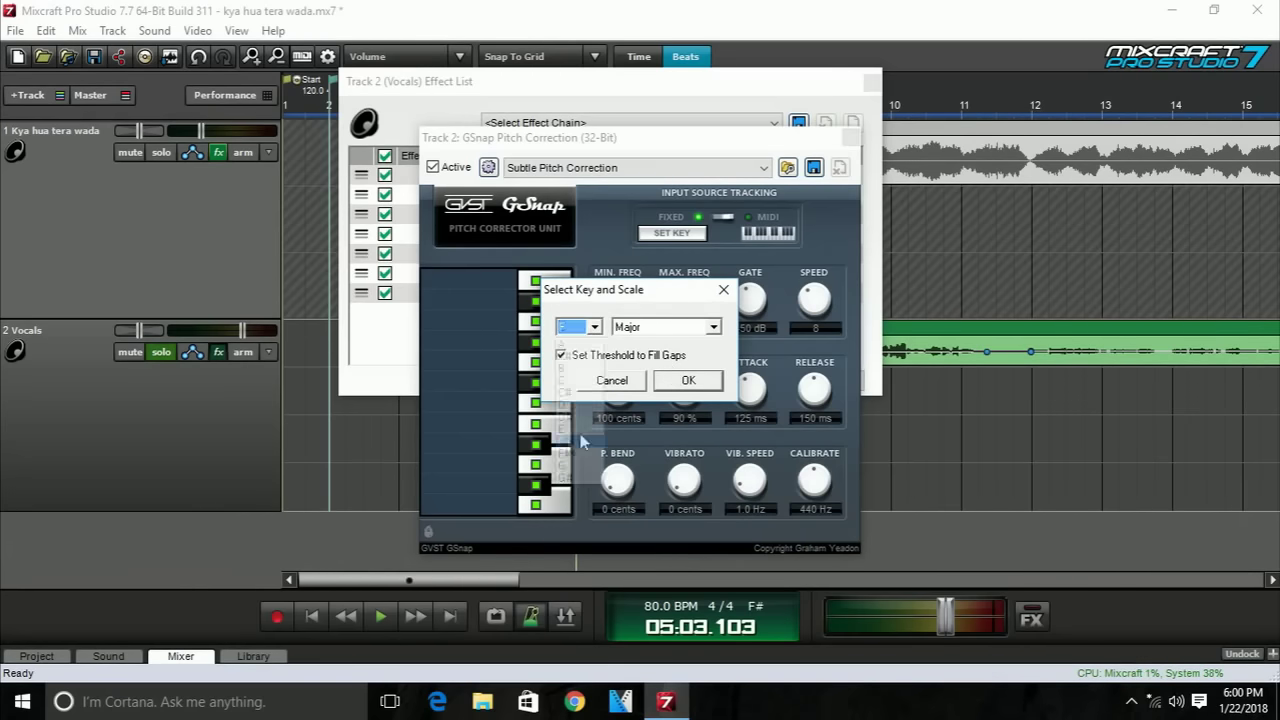
{"action": "left_click", "coordinate": [699, 385]}
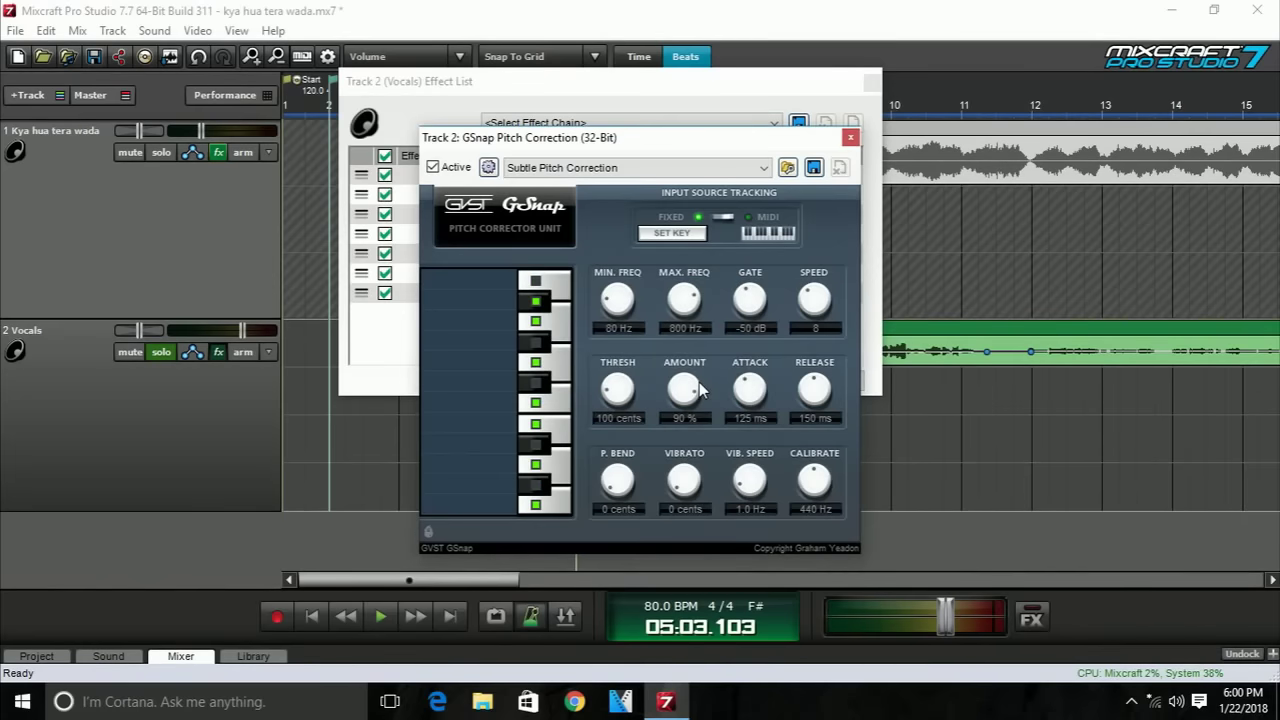
Close the GSnap settings, disable GSnap Pitch Correction in the Vocals effect chain and close the effect list.
{"action": "left_click", "coordinate": [850, 137]}
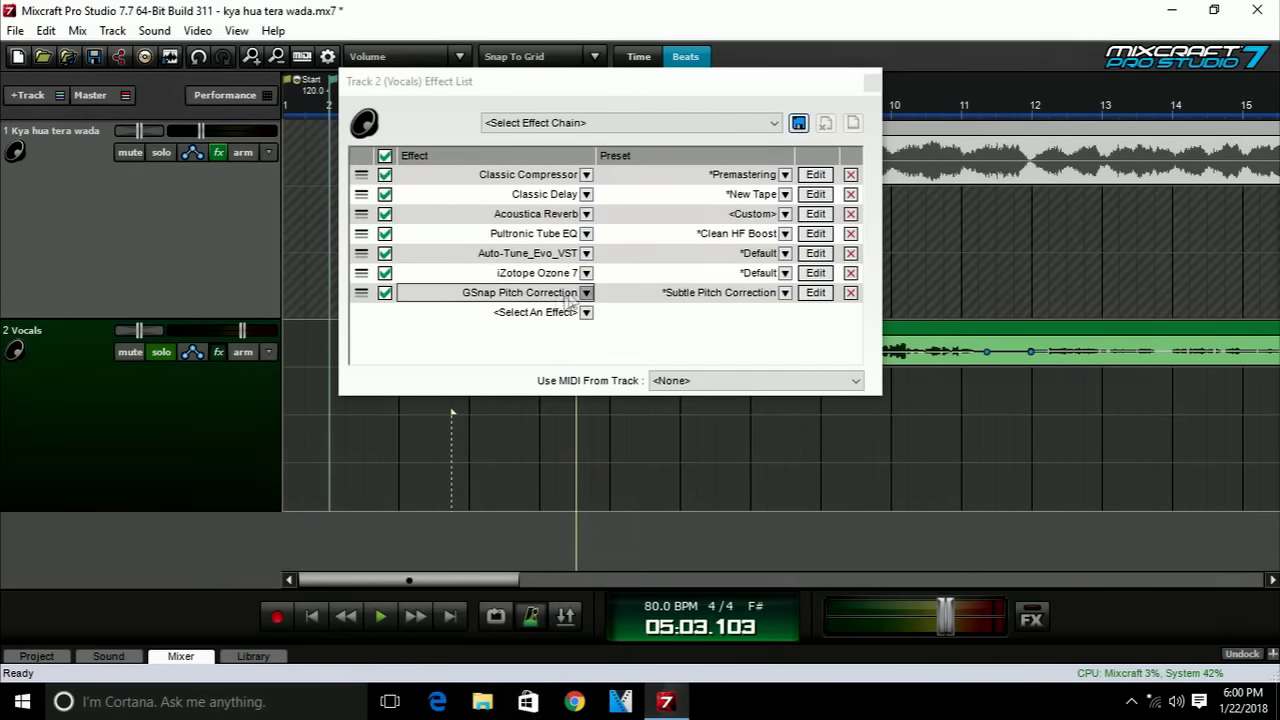
{"action": "left_click", "coordinate": [386, 293]}
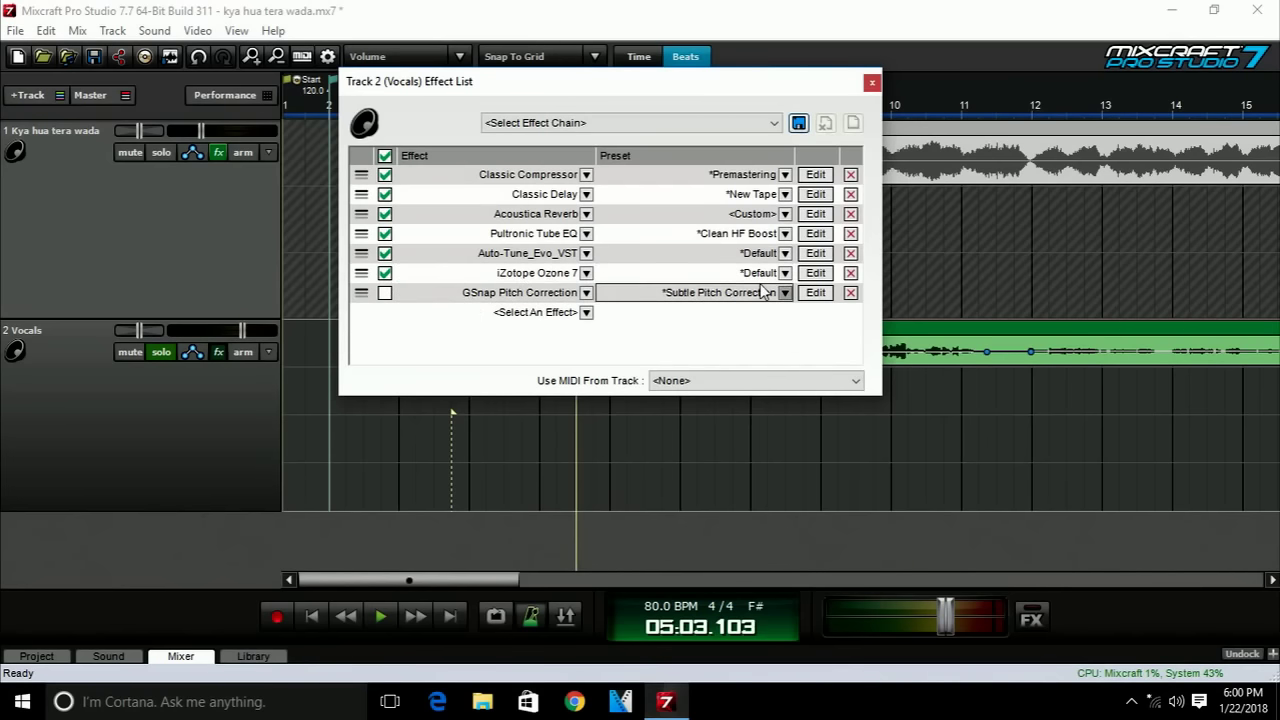
{"action": "left_click", "coordinate": [872, 83]}
Play back the soloed Vocals track from the start of its first clip to check the effect chain.
{"action": "scroll", "coordinate": [501, 400], "scroll_direction": "up", "scroll_amount": 5}
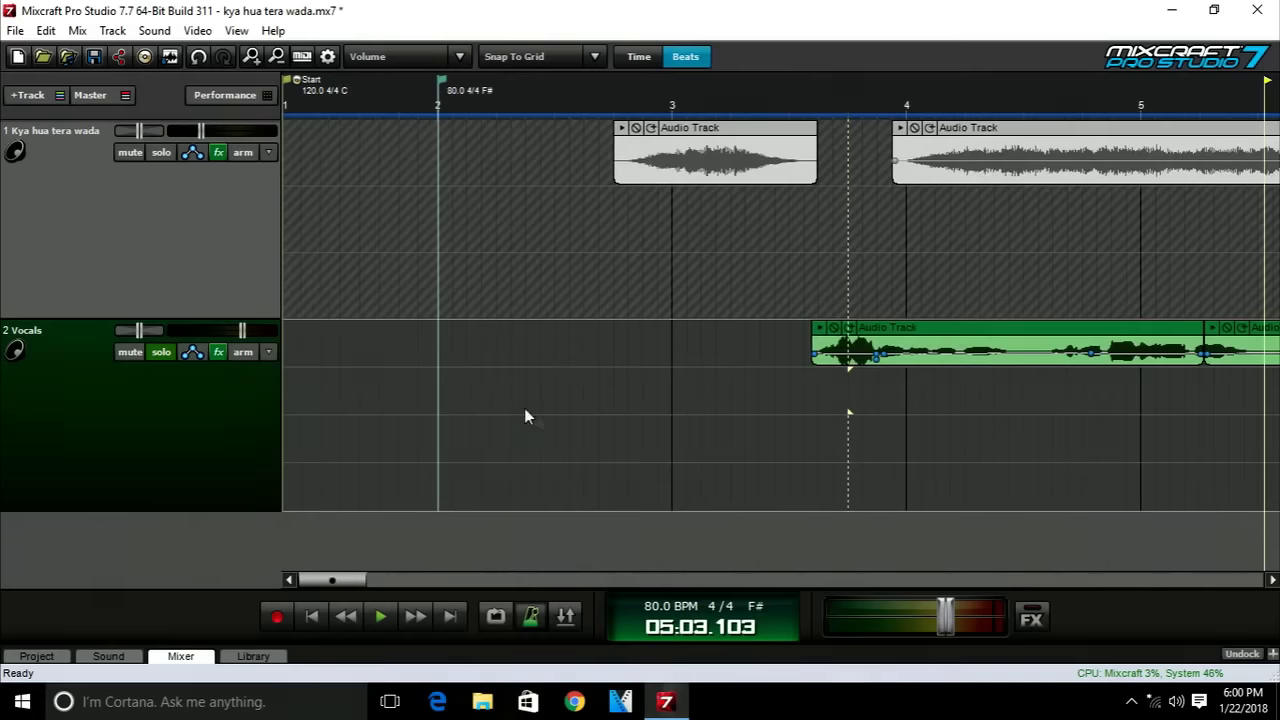
{"action": "scroll", "coordinate": [755, 455], "scroll_direction": "down", "scroll_amount": 3}
{"action": "left_click", "coordinate": [711, 403]}
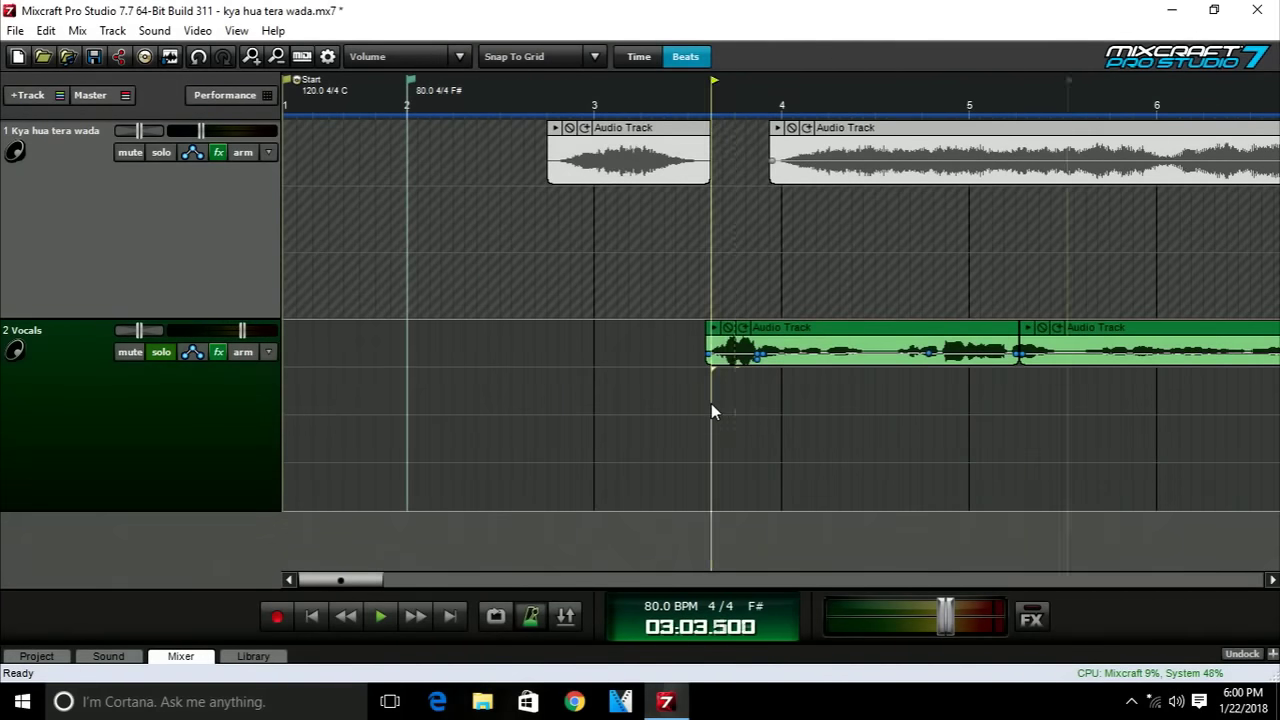
{"action": "key", "text": "space"}
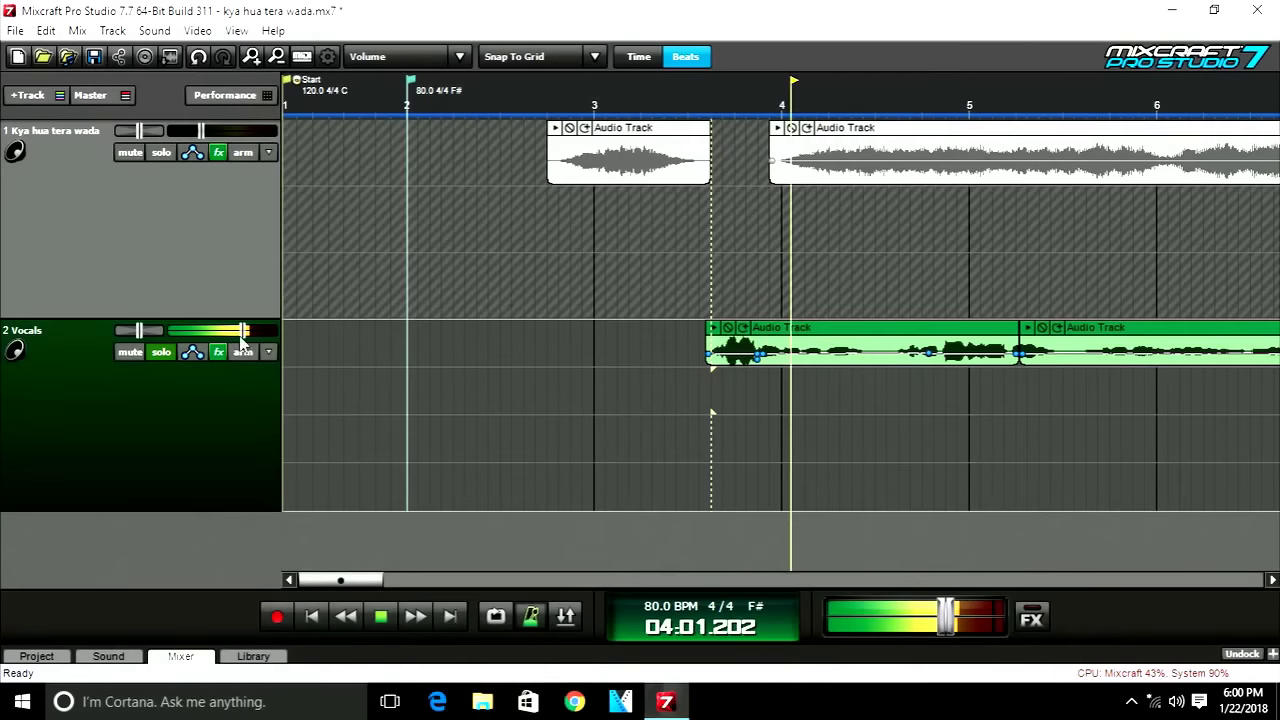
{"action": "mouse_move", "coordinate": [262, 344]}
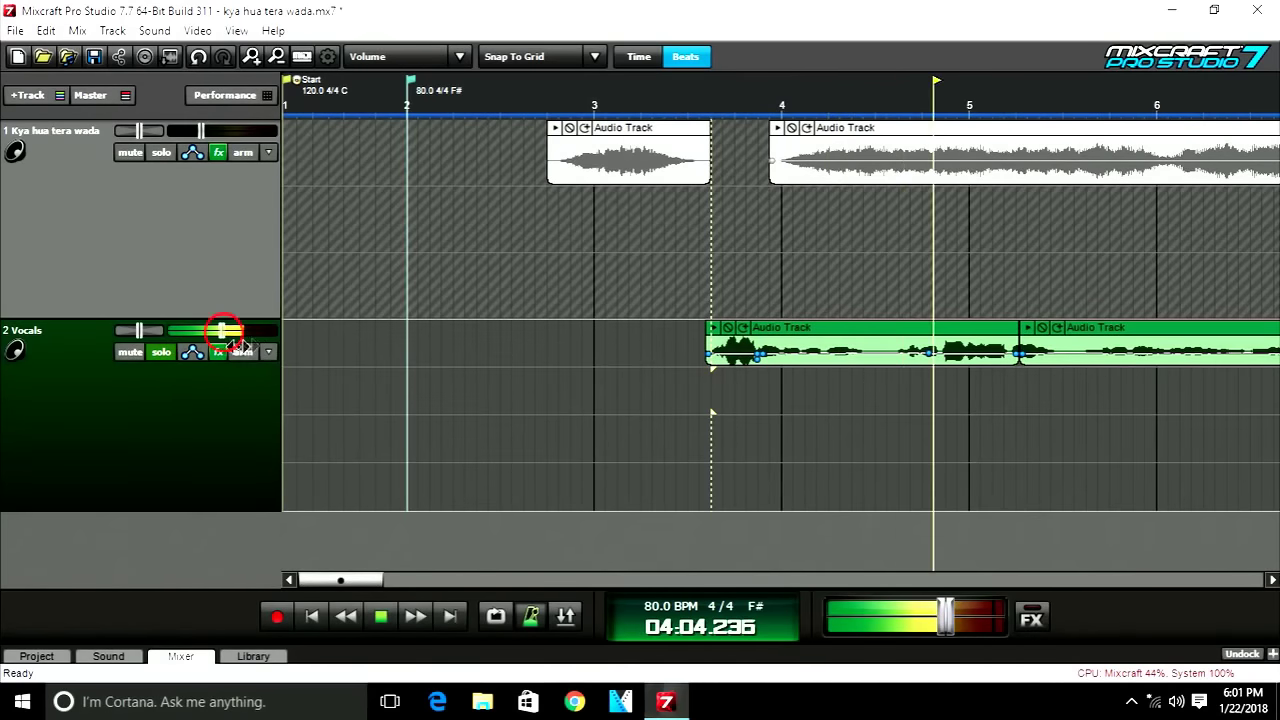
{"action": "key", "text": "space"}
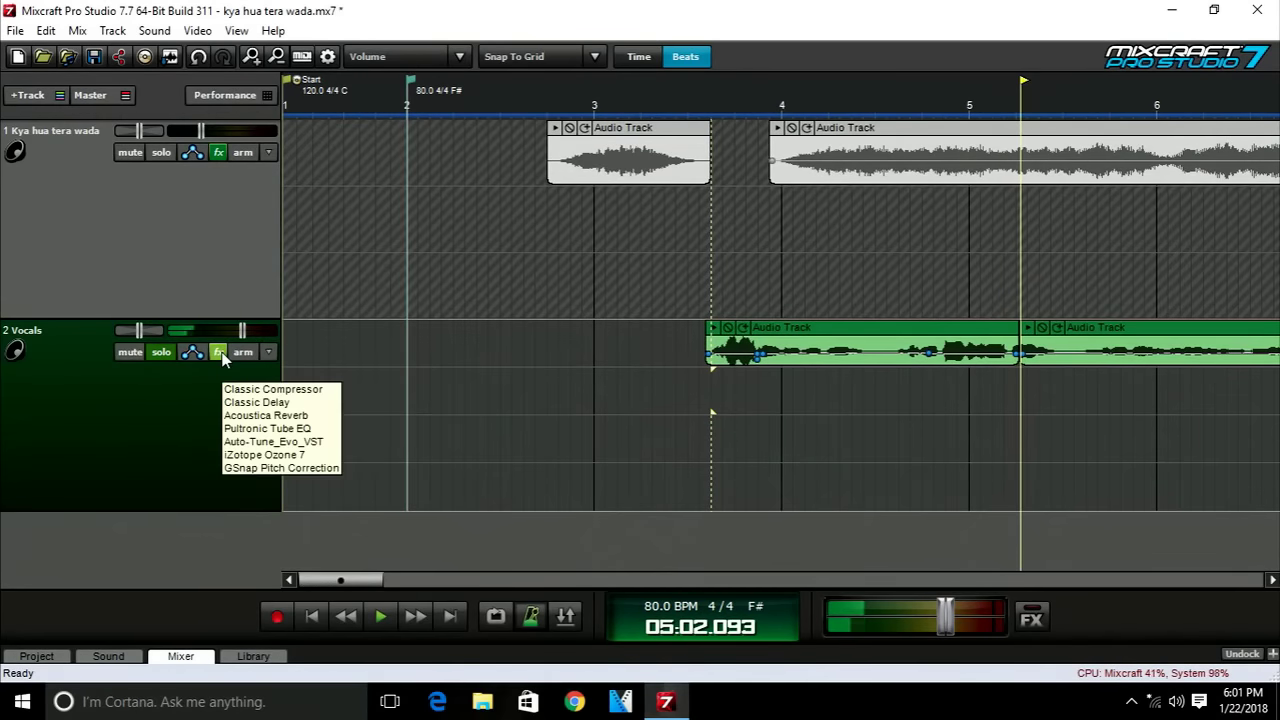
Adjust the output mix of the Classic Delay in the Vocals effect chain and close the effect list.
{"action": "left_click", "coordinate": [219, 353]}
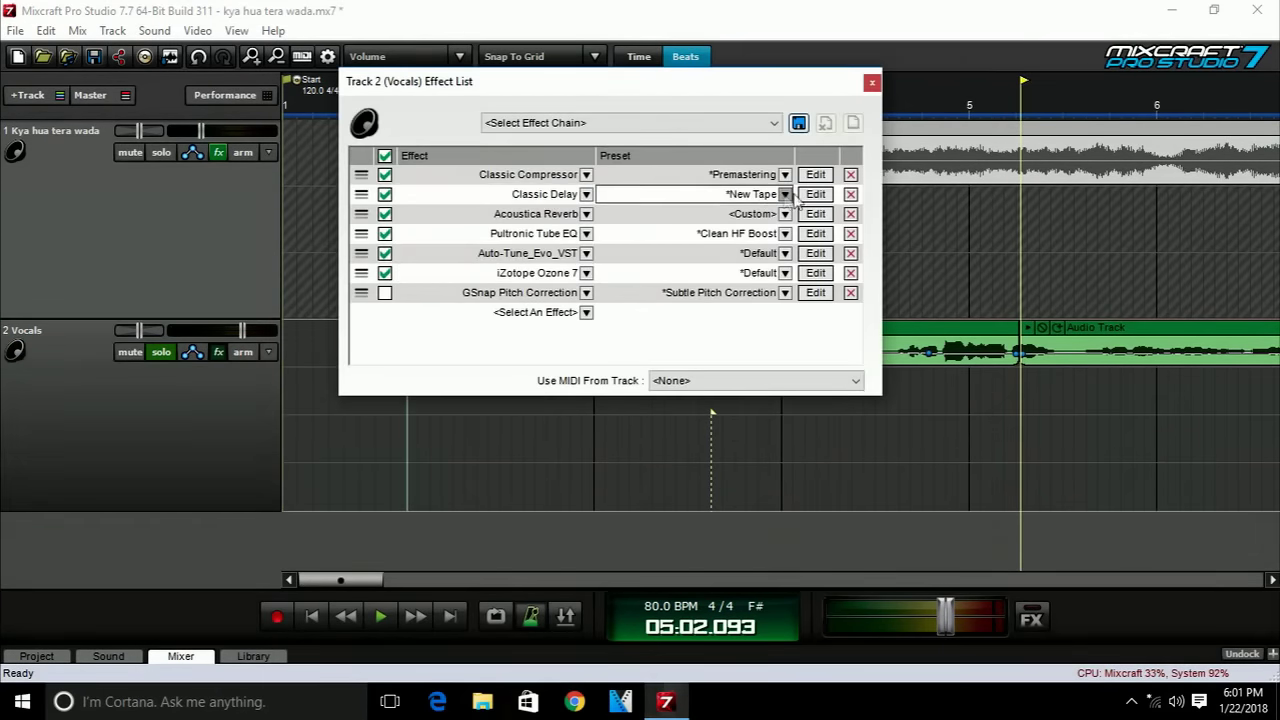
{"action": "left_click", "coordinate": [816, 195]}
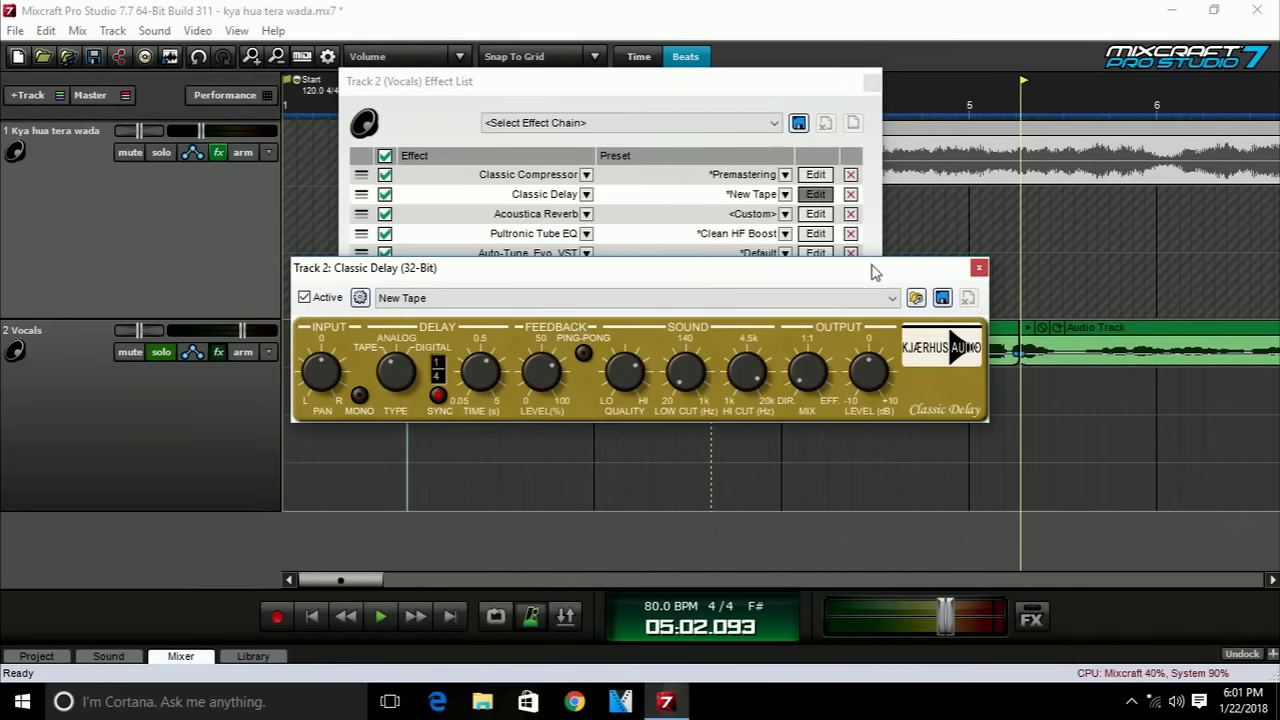
{"action": "left_click", "coordinate": [800, 384]}
{"action": "left_click", "coordinate": [979, 267]}
{"action": "left_click", "coordinate": [870, 85]}
During playback from bar 3 beat 4, lower the Vocals track volume and also solo the Kya hua tera wada track.
{"action": "left_click", "coordinate": [734, 280]}
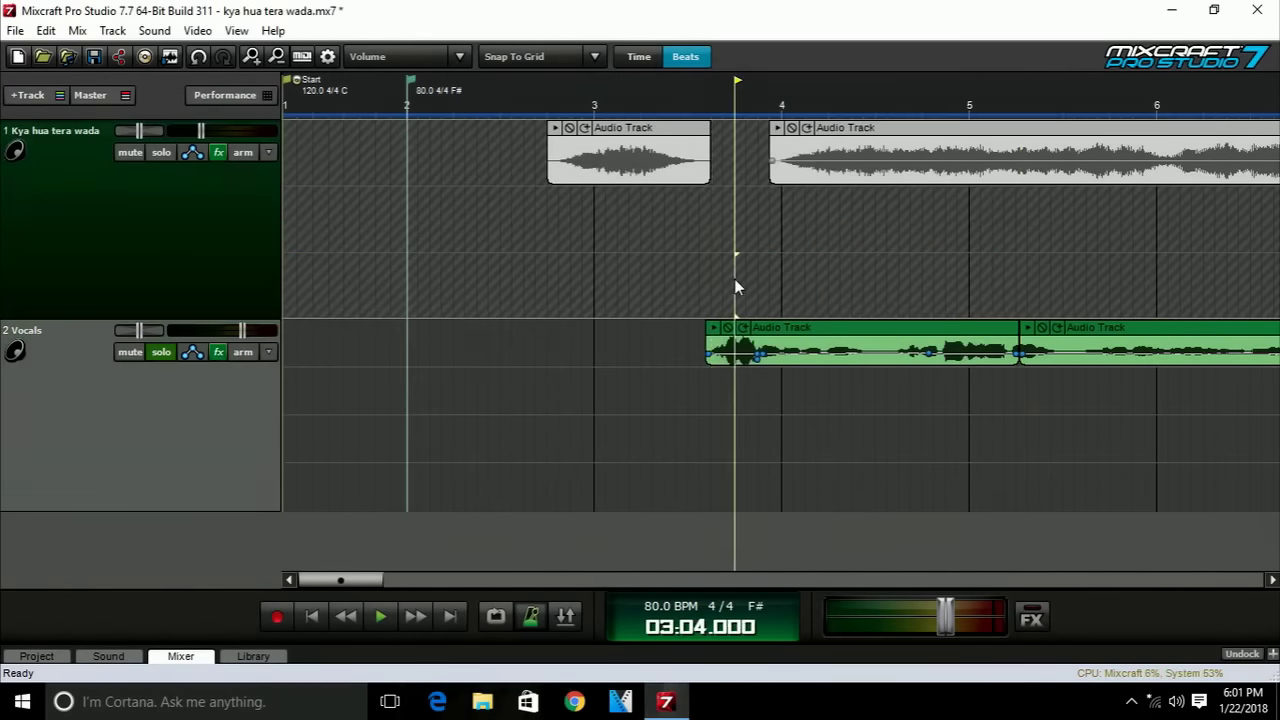
{"action": "key", "text": "space"}
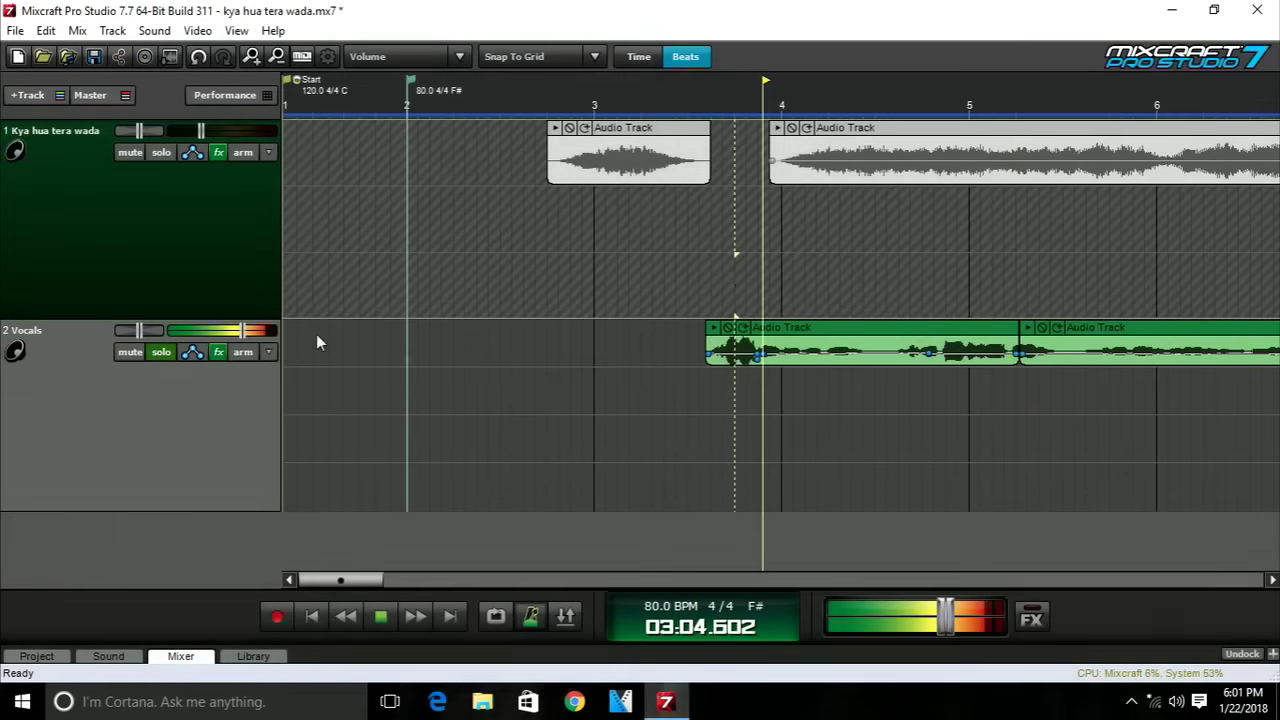
{"action": "left_click", "coordinate": [240, 341]}
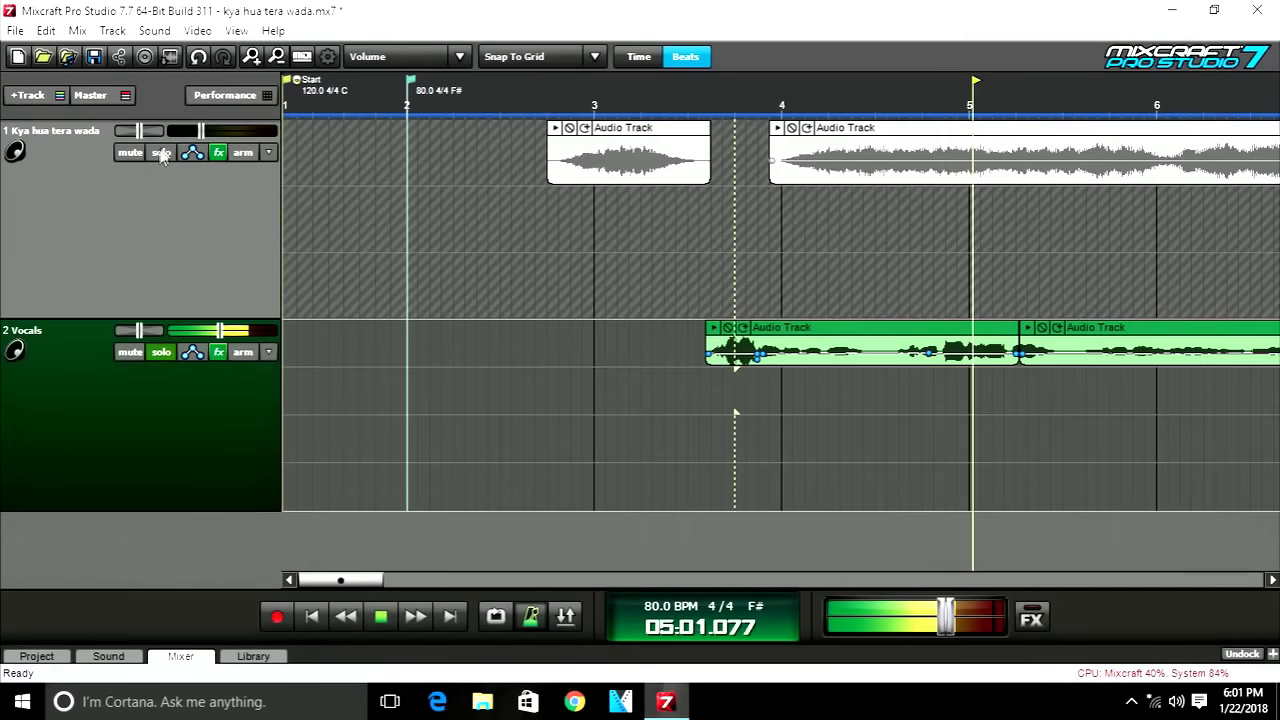
{"action": "left_click", "coordinate": [219, 212]}
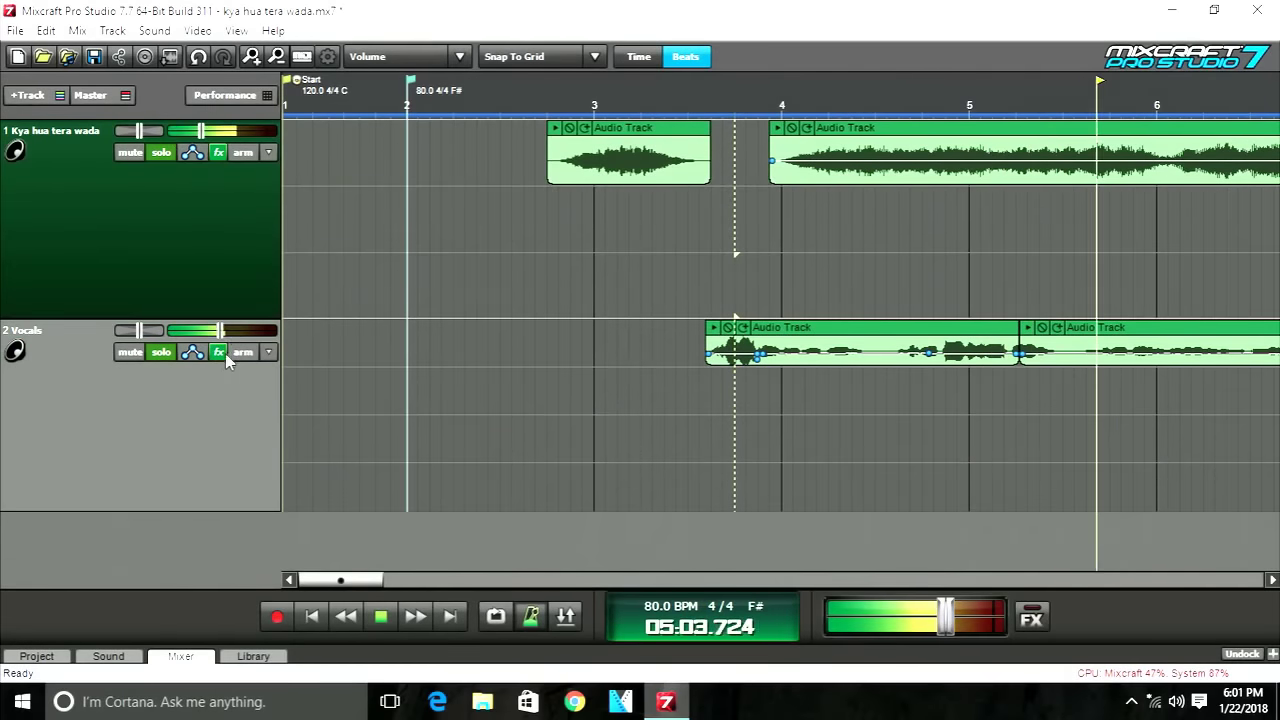
Slightly lower the Kya hua tera wada fader in the mixer, hide the details area and stop playback.
{"action": "left_click", "coordinate": [180, 656]}
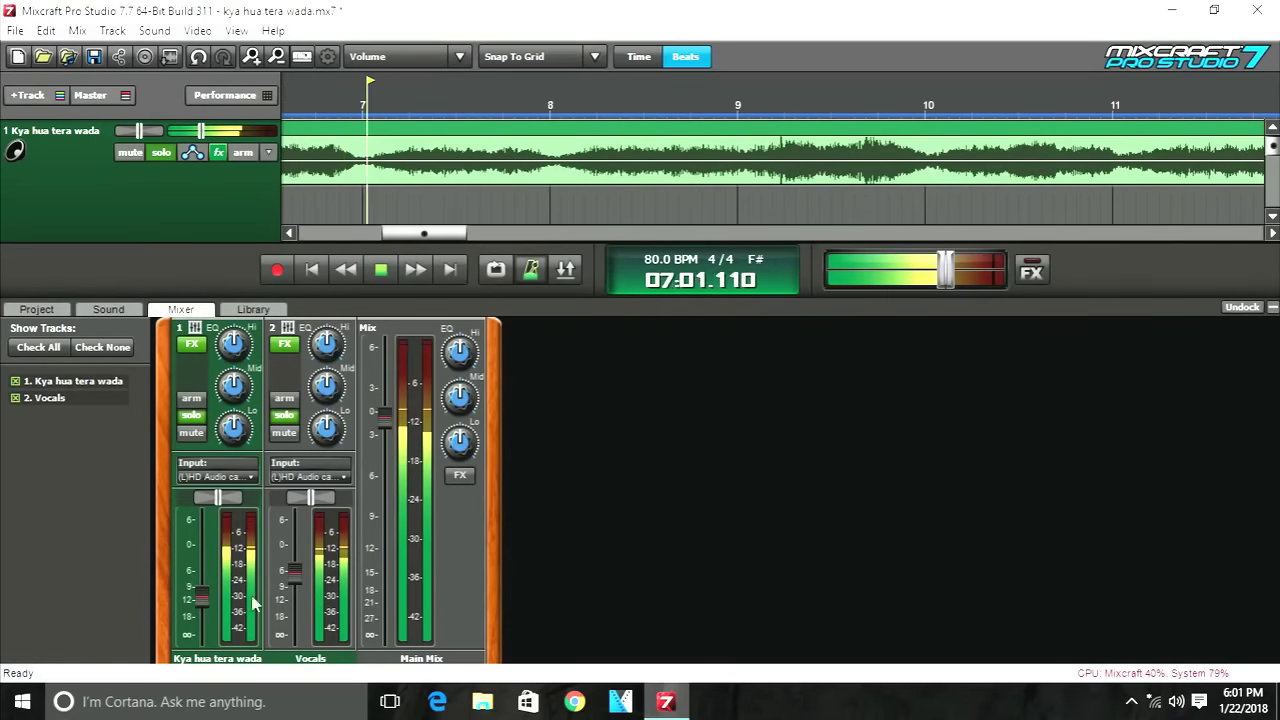
{"action": "left_click_drag", "start_coordinate": [213, 608], "coordinate": [219, 617]}
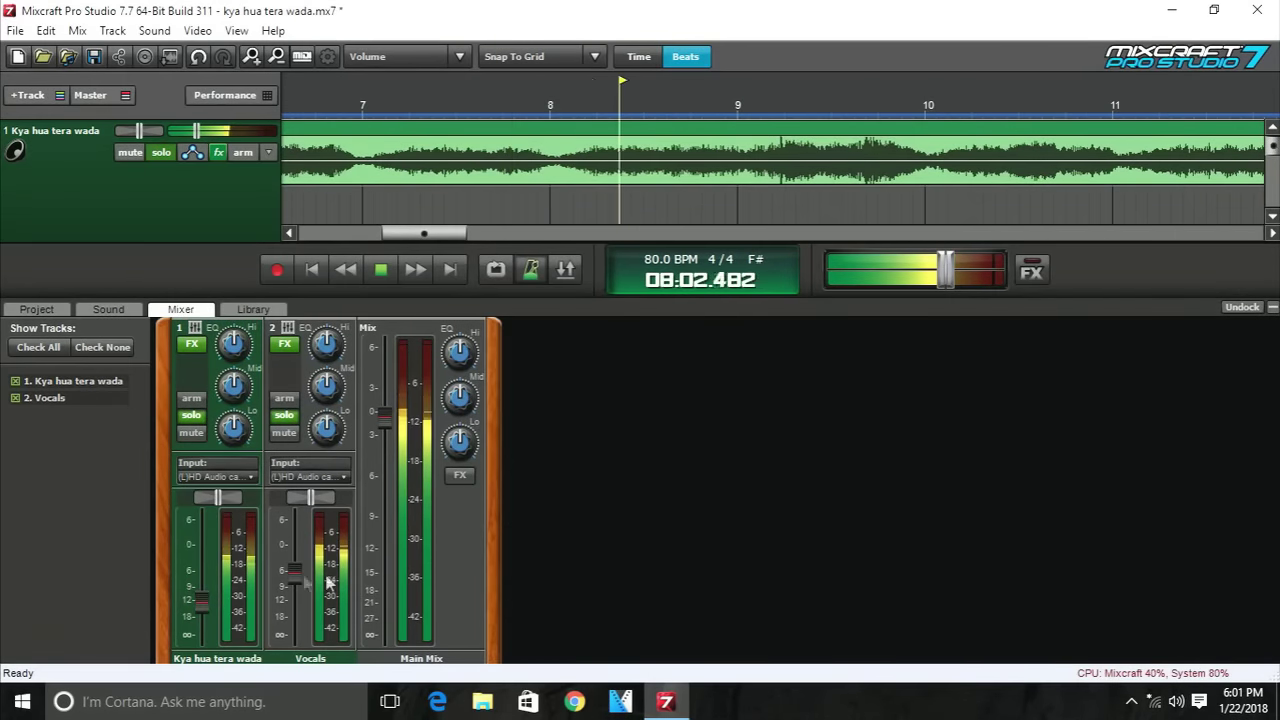
{"action": "left_click_drag", "start_coordinate": [316, 576], "coordinate": [316, 590]}
{"action": "right_click", "coordinate": [227, 276]}
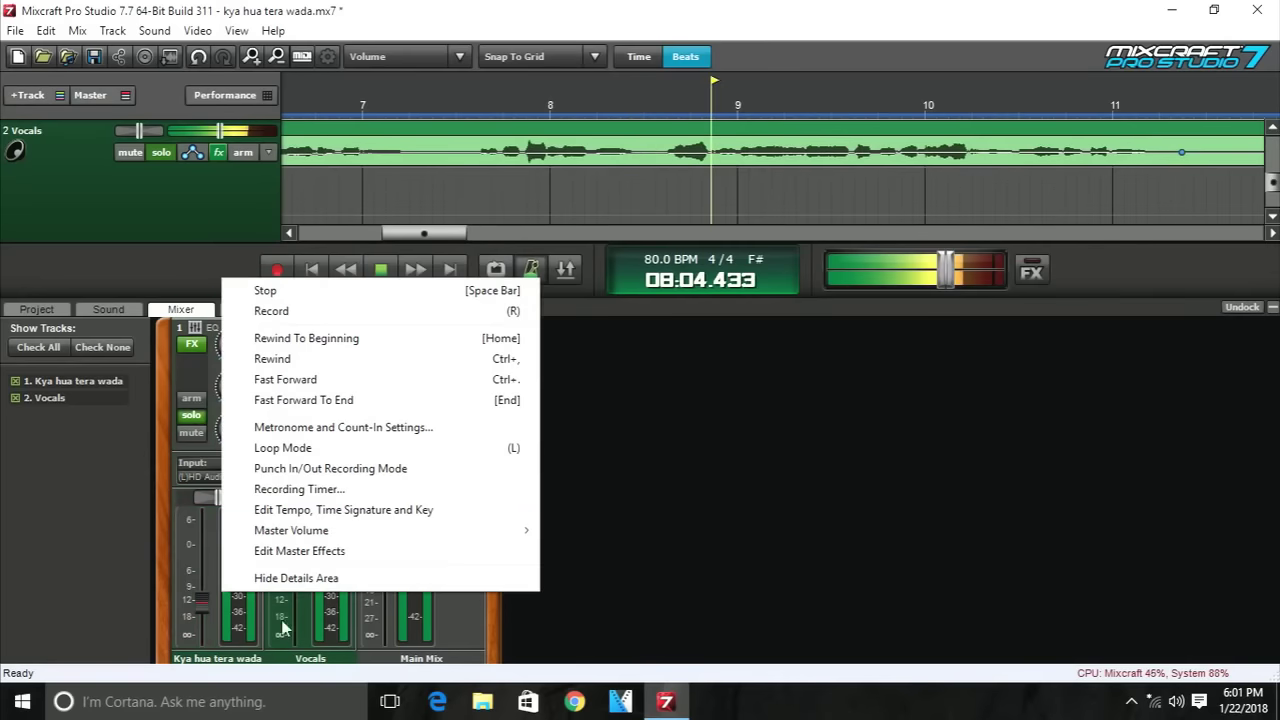
{"action": "left_click", "coordinate": [330, 574]}
{"action": "key", "text": "space"}
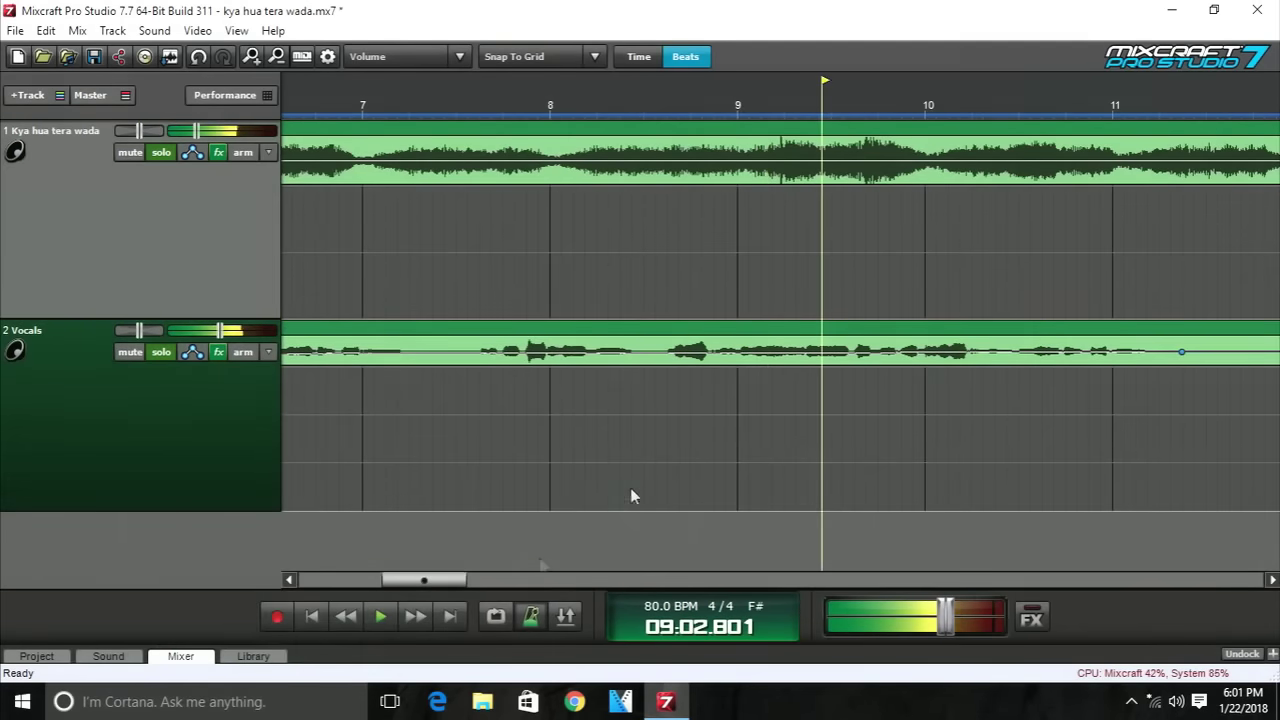
Examine the clips and volume envelopes of both tracks across the timeline at different zoom levels.
{"action": "scroll", "coordinate": [657, 460], "scroll_direction": "down", "scroll_amount": 4}
{"action": "scroll", "coordinate": [755, 452], "scroll_direction": "down", "scroll_amount": 4}
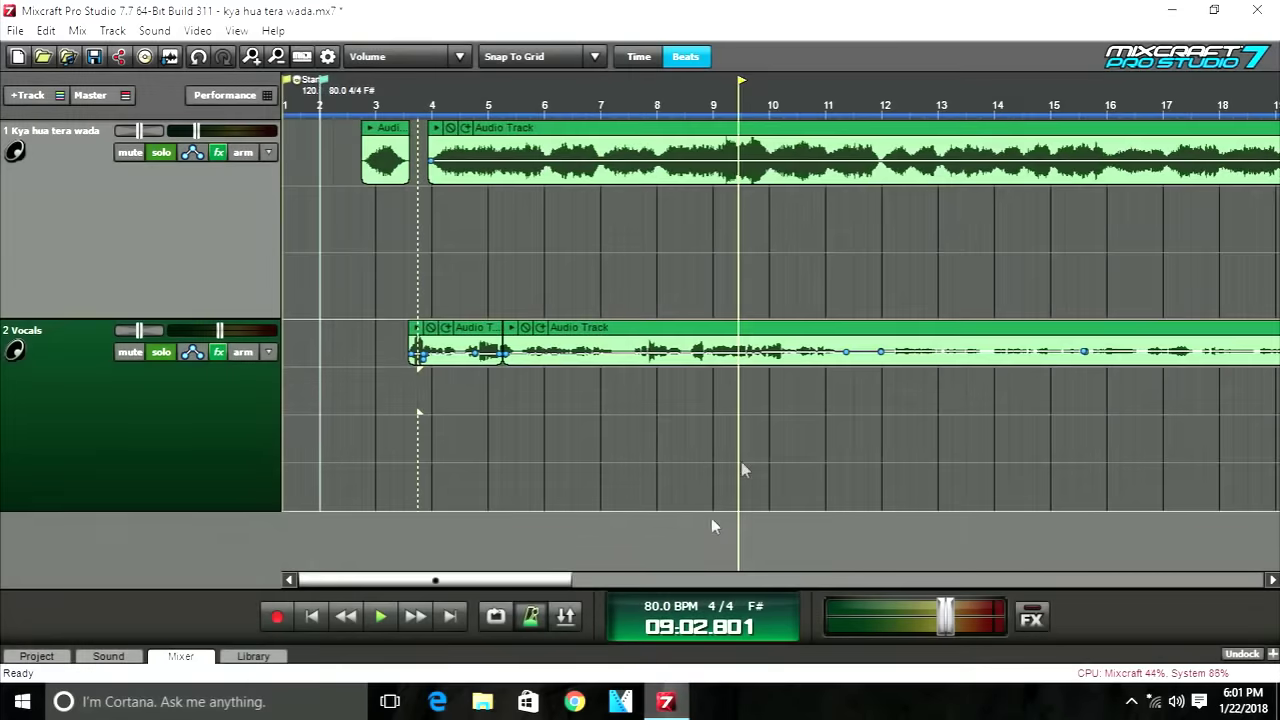
{"action": "scroll", "coordinate": [733, 428], "scroll_direction": "up", "scroll_amount": 2}
{"action": "scroll", "coordinate": [731, 428], "scroll_direction": "down", "scroll_amount": 1}
{"action": "scroll", "coordinate": [730, 420], "scroll_direction": "up", "scroll_amount": 4}
{"action": "scroll", "coordinate": [729, 417], "scroll_direction": "up", "scroll_amount": 1}
{"action": "scroll", "coordinate": [720, 430], "scroll_direction": "down", "scroll_amount": 1}
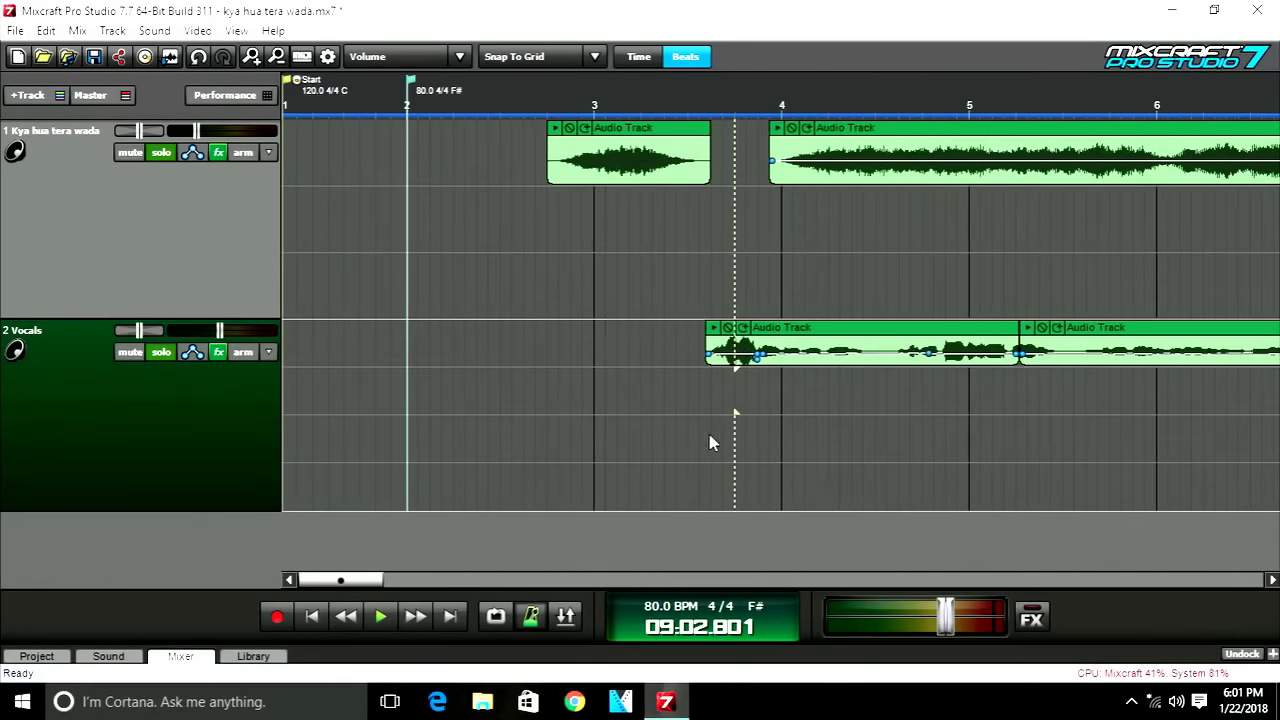
{"action": "scroll", "coordinate": [740, 435], "scroll_direction": "down", "scroll_amount": 6}
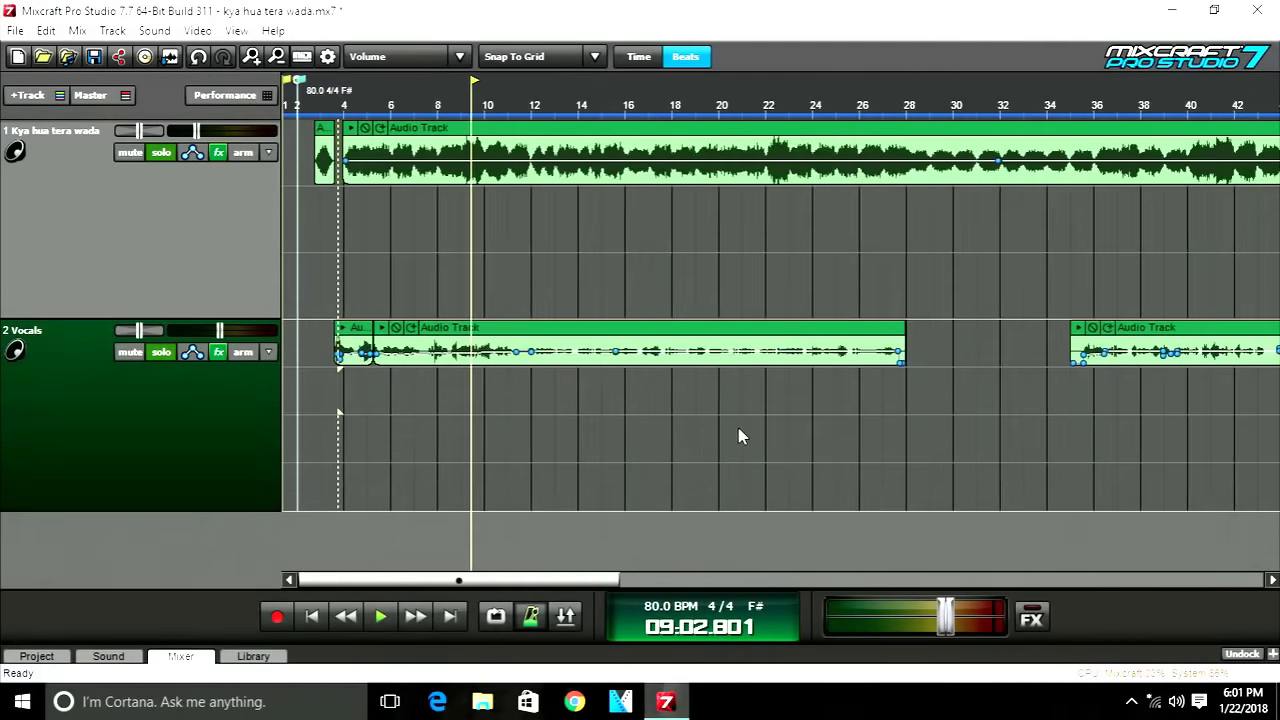
{"action": "scroll", "coordinate": [743, 441], "scroll_direction": "down", "scroll_amount": 1}
{"action": "scroll", "coordinate": [829, 383], "scroll_direction": "up", "scroll_amount": 3}
{"action": "scroll", "coordinate": [871, 391], "scroll_direction": "down", "scroll_amount": 1}
{"action": "scroll", "coordinate": [420, 400], "scroll_direction": "up", "scroll_amount": 4}
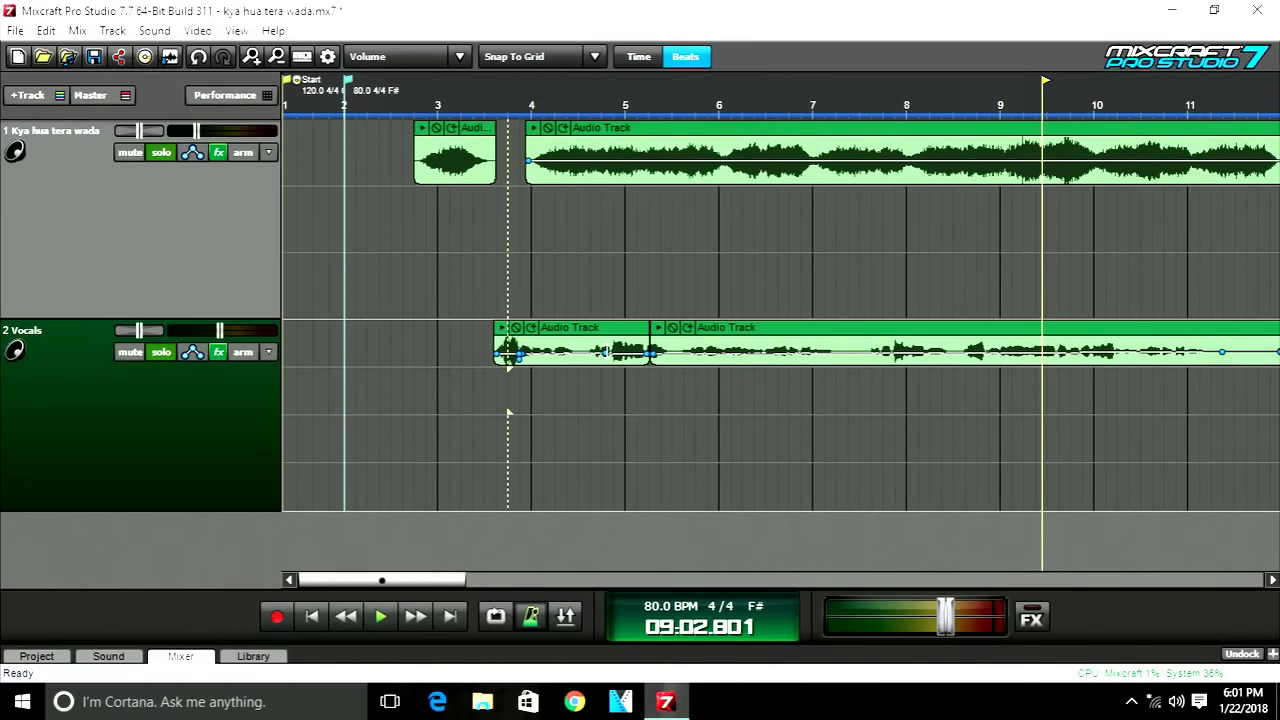
Play the Vocals track alone from just before bar 4, and solo the Kya hua tera wada track again after stopping.
{"action": "left_click", "coordinate": [543, 429]}
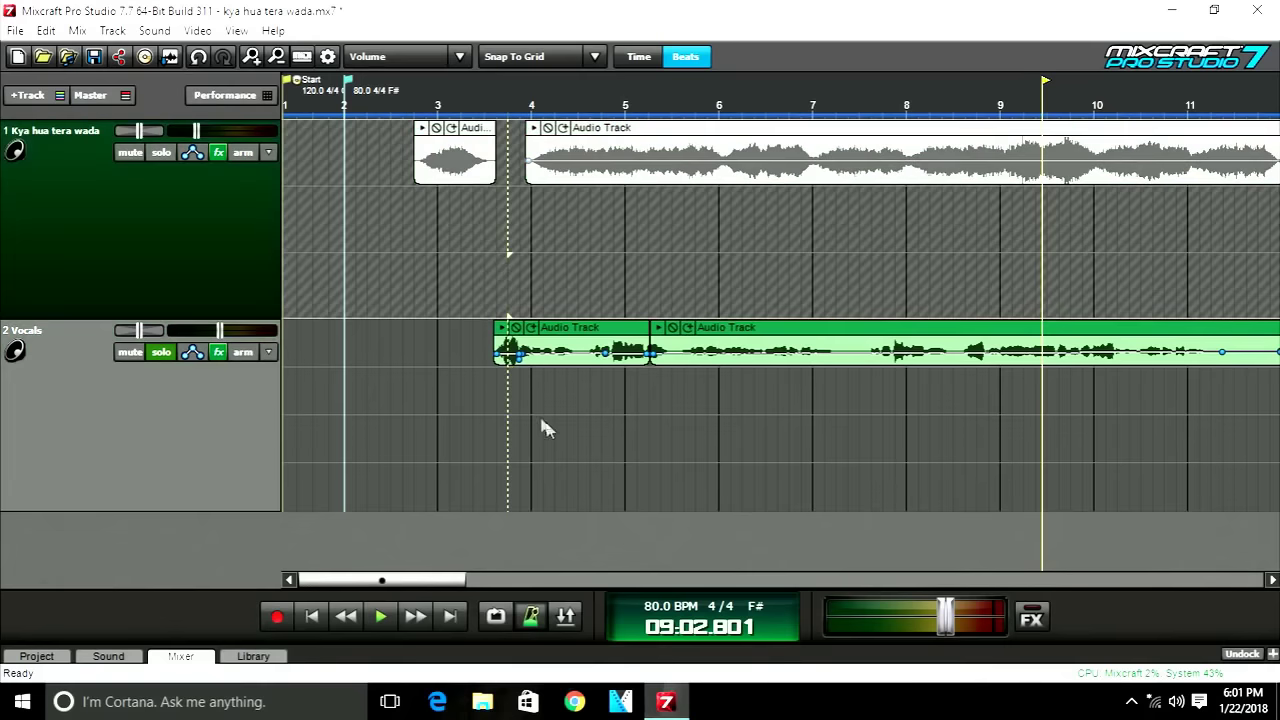
{"action": "left_click", "coordinate": [520, 408]}
{"action": "key", "text": "space"}
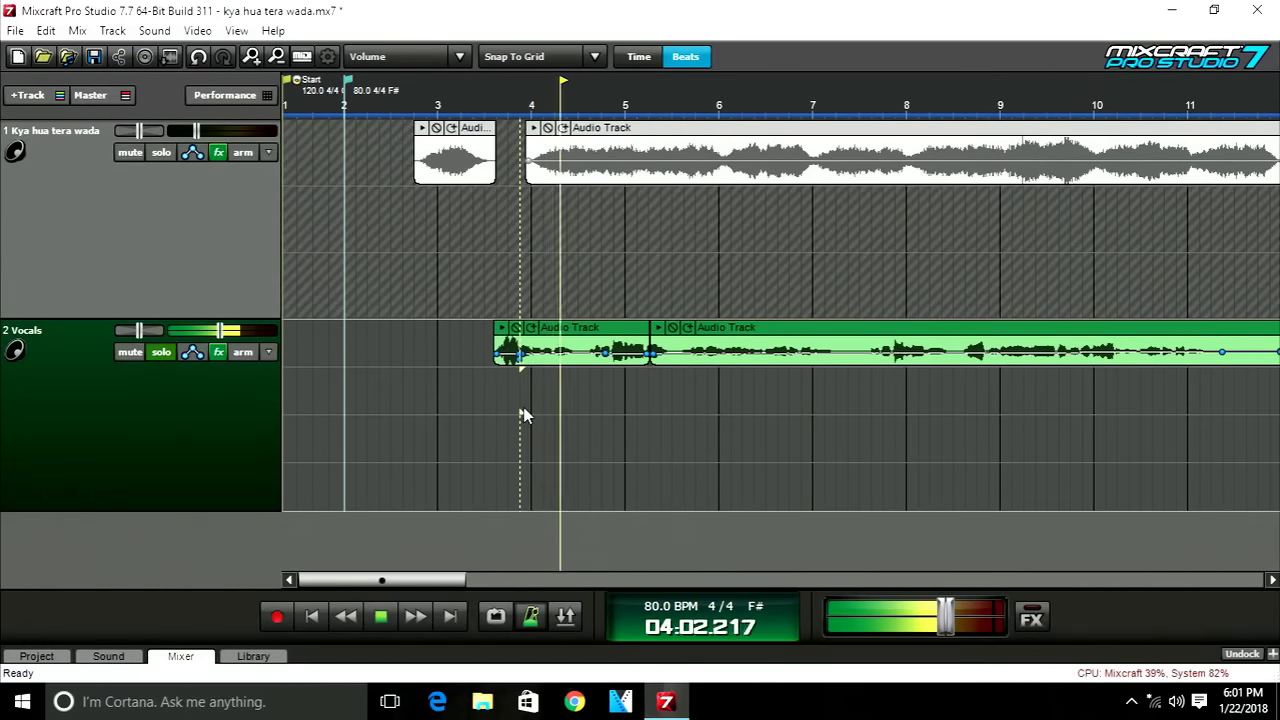
{"action": "key", "text": "space"}
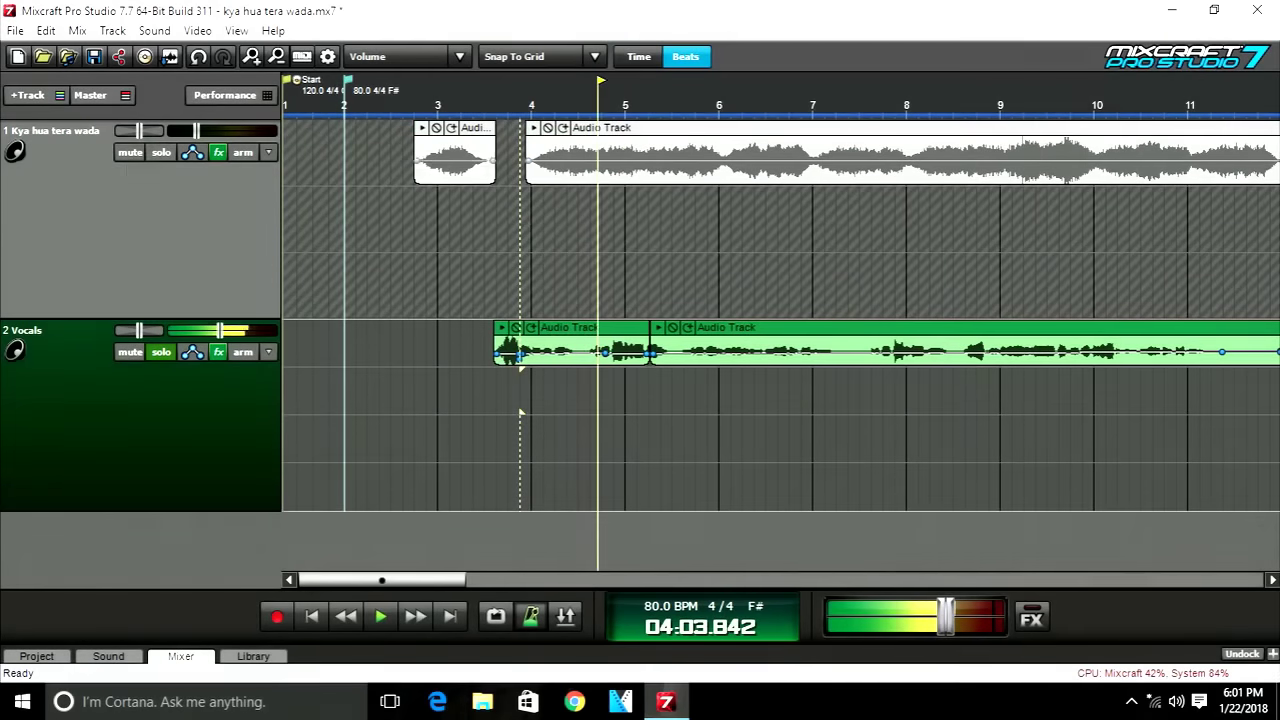
{"action": "left_click", "coordinate": [162, 154]}
Examine the arrangement of the backing and vocal clips across the song at several zoom levels.
{"action": "scroll", "coordinate": [690, 380], "scroll_direction": "down", "scroll_amount": 2}
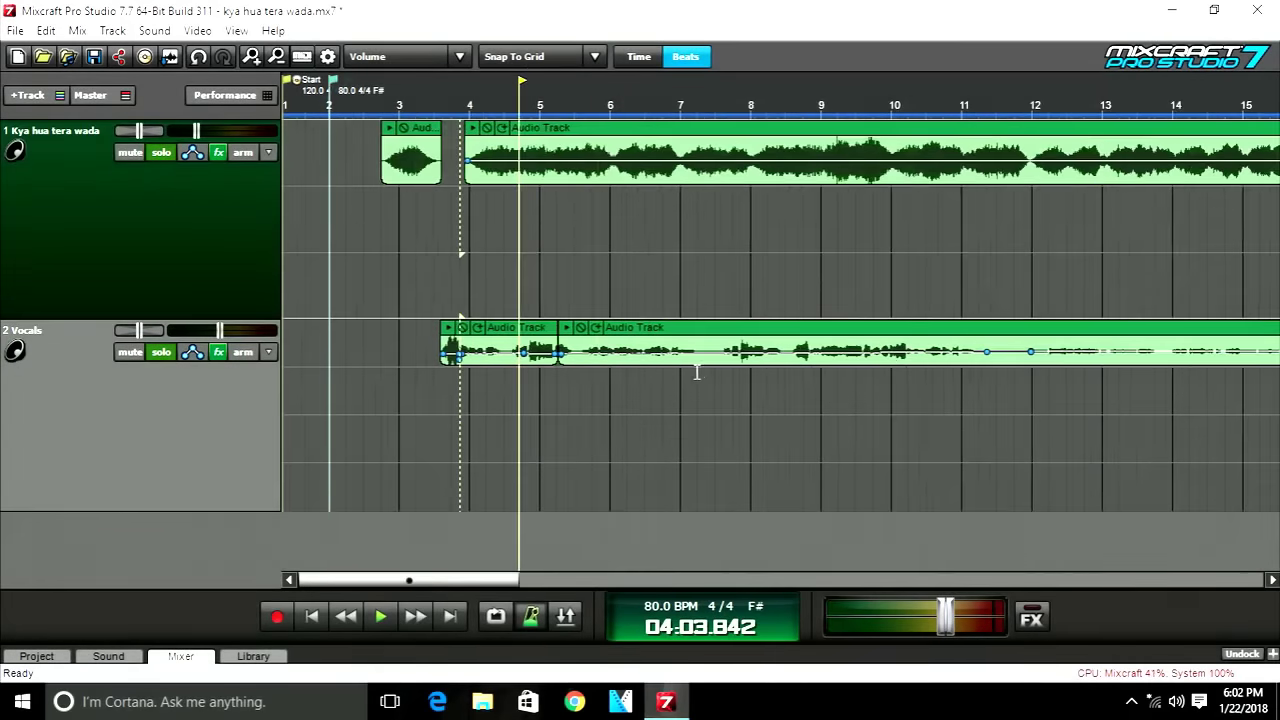
{"action": "scroll", "coordinate": [712, 414], "scroll_direction": "up", "scroll_amount": 1}
{"action": "scroll", "coordinate": [740, 424], "scroll_direction": "down", "scroll_amount": 3}
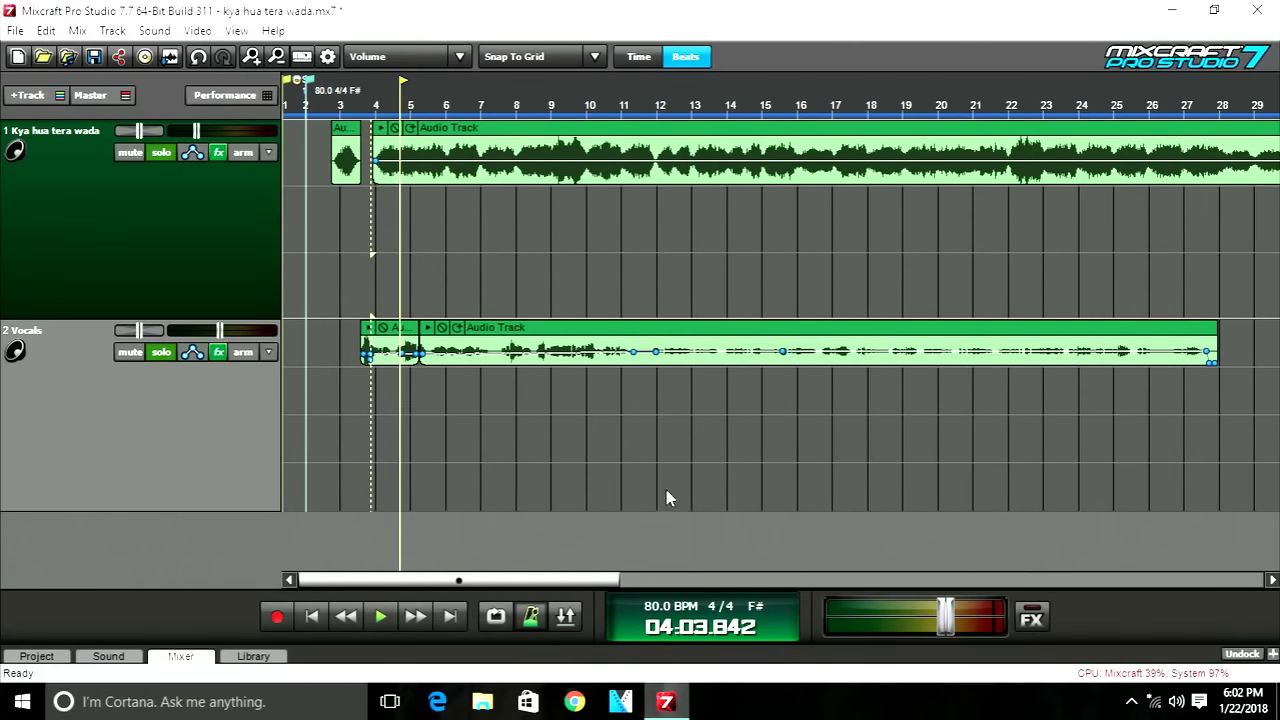
{"action": "scroll", "coordinate": [665, 485], "scroll_direction": "up", "scroll_amount": 1}
{"action": "scroll", "coordinate": [662, 467], "scroll_direction": "down", "scroll_amount": 3}
{"action": "scroll", "coordinate": [716, 546], "scroll_direction": "down", "scroll_amount": 1}
{"action": "scroll", "coordinate": [723, 546], "scroll_direction": "up", "scroll_amount": 2}
{"action": "scroll", "coordinate": [726, 545], "scroll_direction": "down", "scroll_amount": 1}
{"action": "scroll", "coordinate": [733, 525], "scroll_direction": "down", "scroll_amount": 1}
{"action": "scroll", "coordinate": [606, 386], "scroll_direction": "up", "scroll_amount": 2}
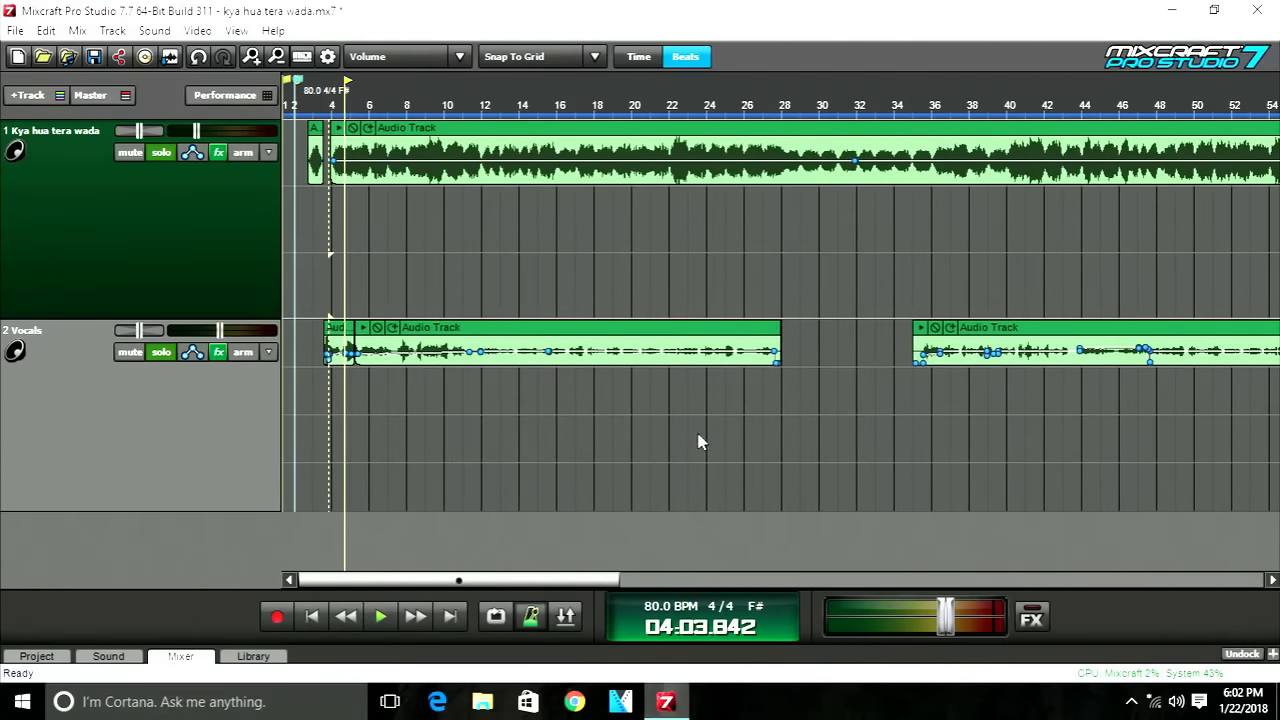
{"action": "scroll", "coordinate": [690, 475], "scroll_direction": "up", "scroll_amount": 1}
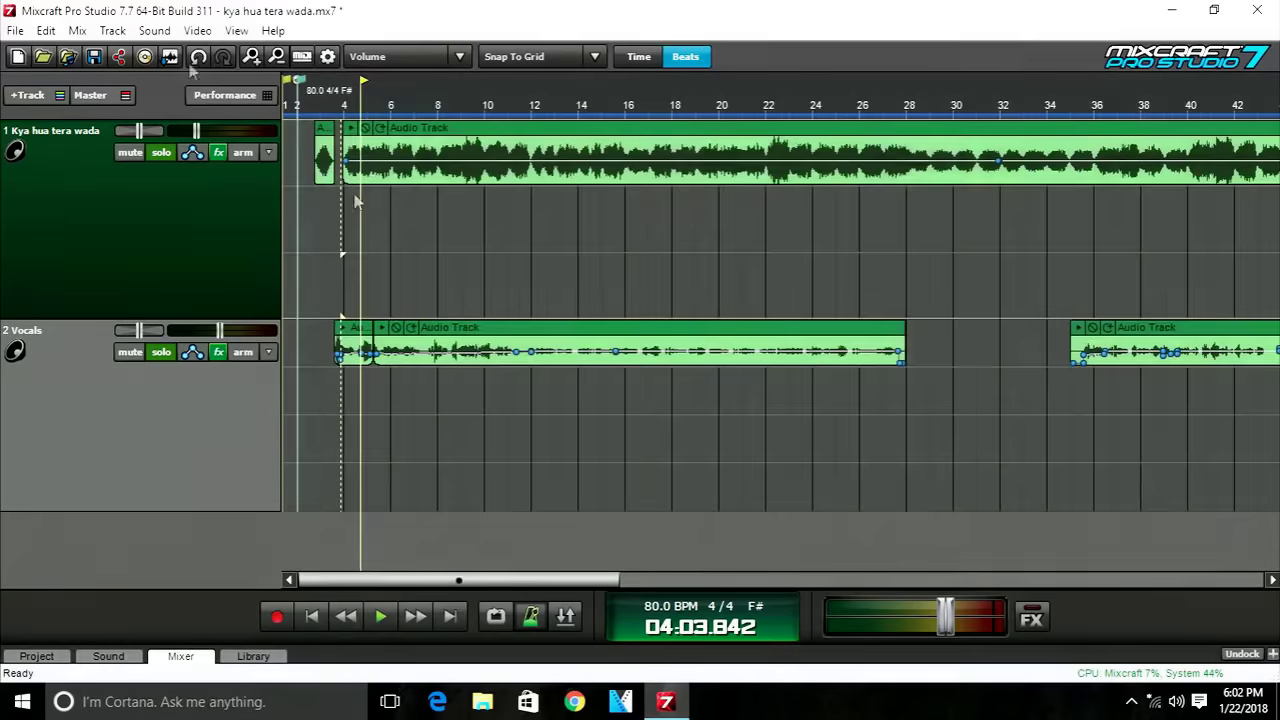
Start an MP3 mixdown of the project and save the pending project changes.
{"action": "left_click", "coordinate": [15, 31]}
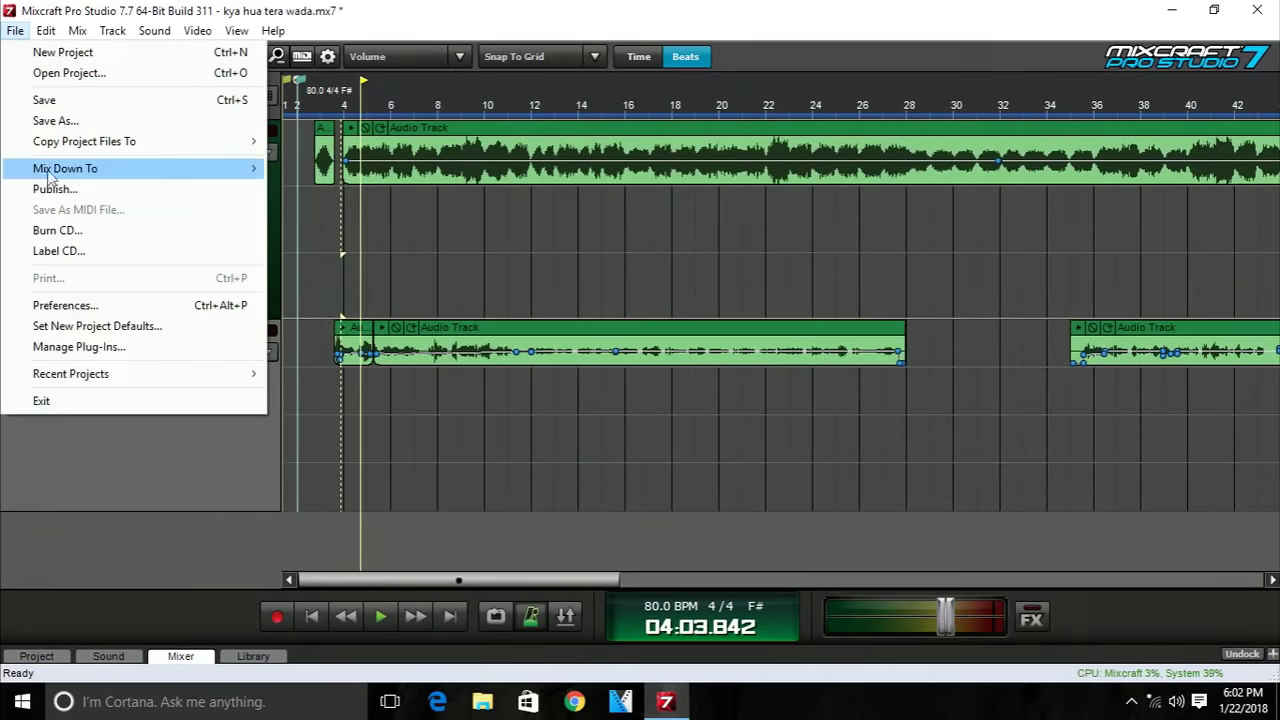
{"action": "mouse_move", "coordinate": [116, 168]}
{"action": "left_click", "coordinate": [330, 170]}
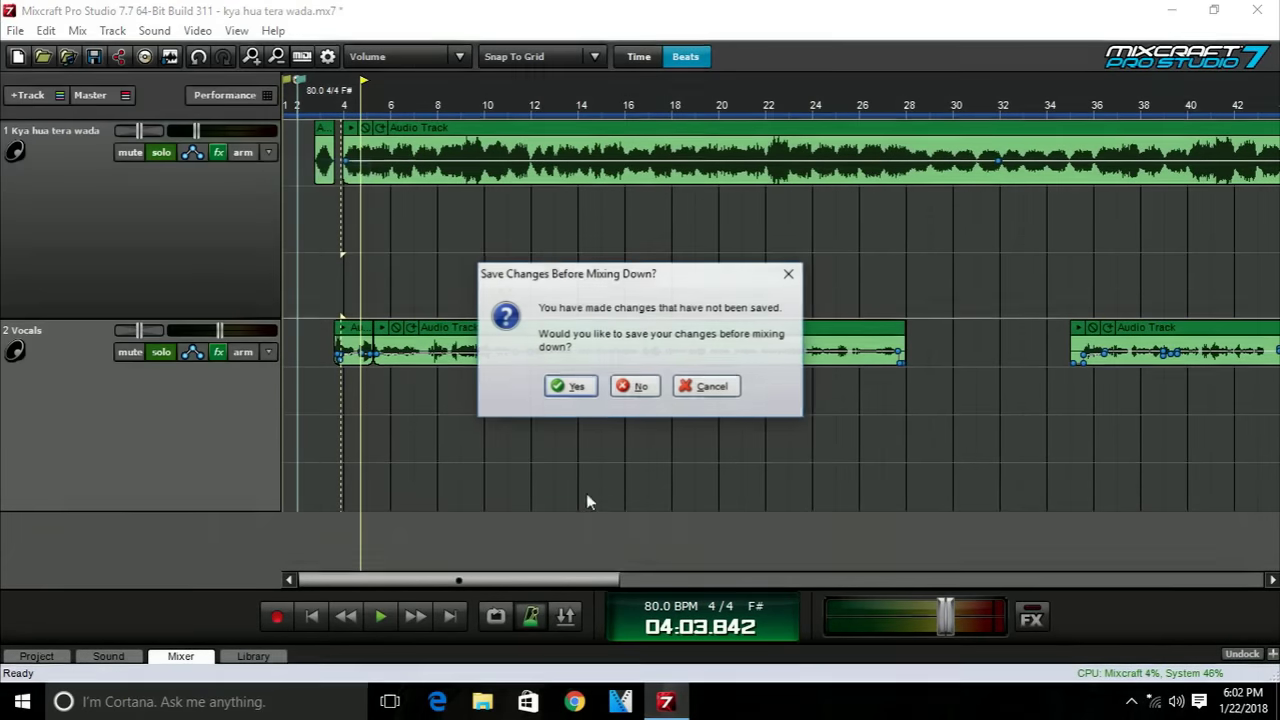
{"action": "left_click", "coordinate": [576, 384]}
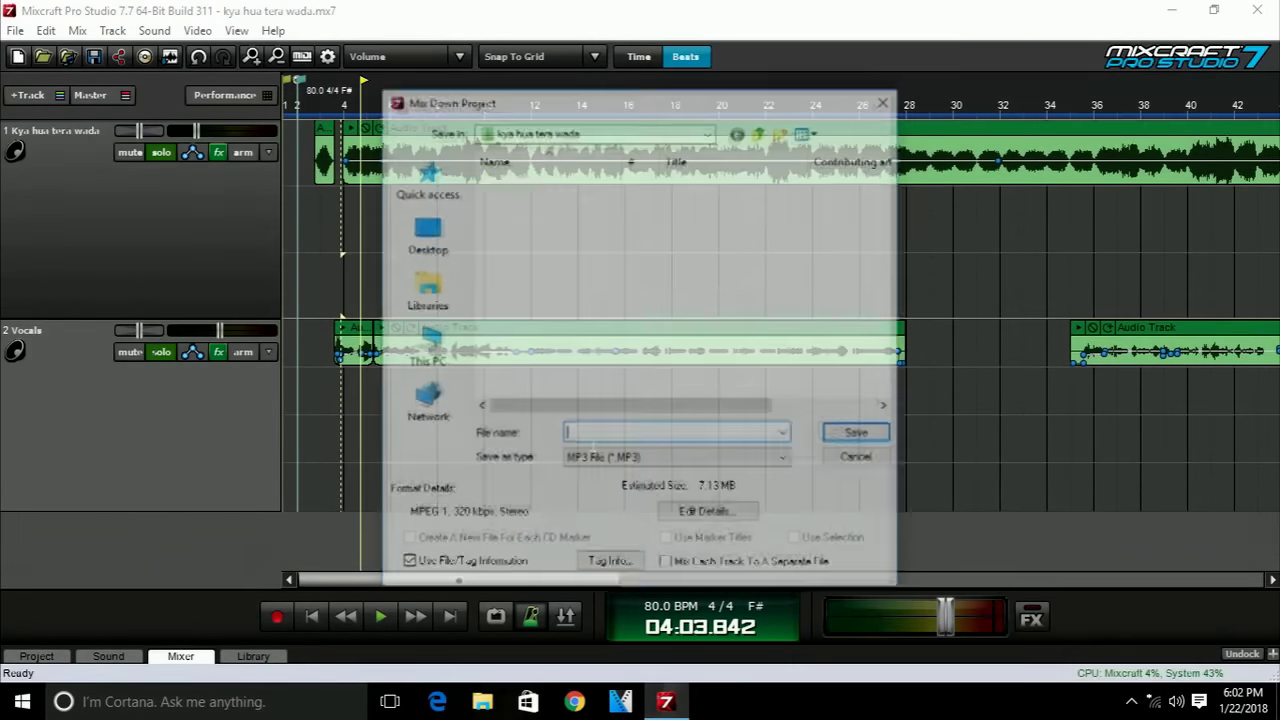
Enter a placeholder file name for the MP3 mixdown, check its encoding details and cancel the export.
{"action": "type", "text": "gggg"}
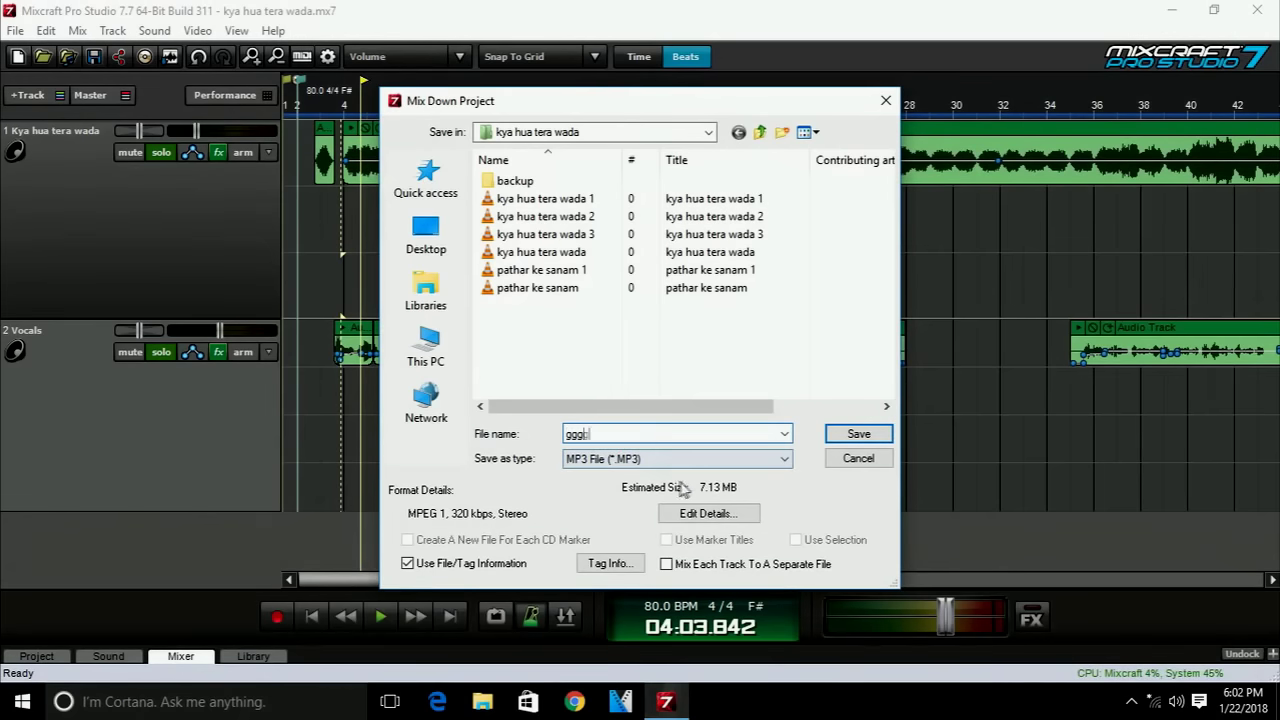
{"action": "type", "text": "gggggggggg"}
{"action": "left_click", "coordinate": [711, 516]}
{"action": "mouse_move", "coordinate": [752, 326]}
{"action": "left_mouse_down"}
{"action": "mouse_move", "coordinate": [728, 326]}
{"action": "mouse_move", "coordinate": [752, 326]}
{"action": "left_mouse_up"}
{"action": "left_click", "coordinate": [747, 436]}
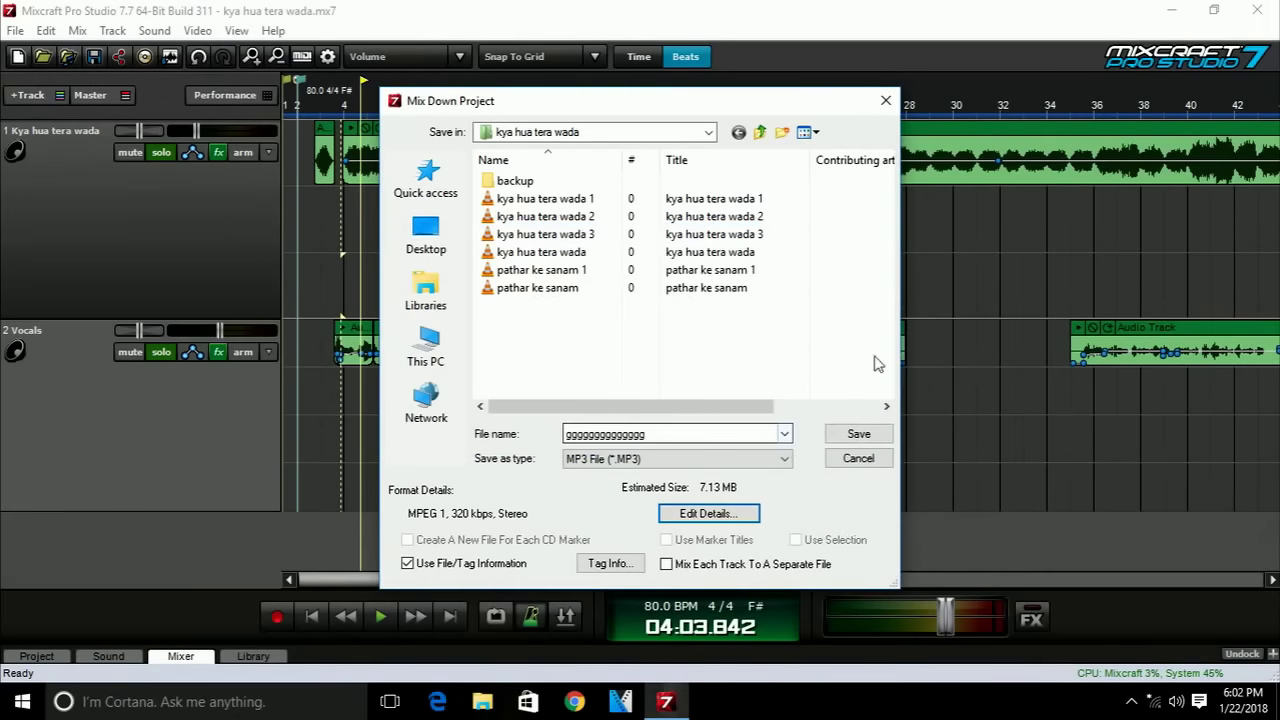
{"action": "left_click", "coordinate": [885, 101]}
{"action": "scroll", "coordinate": [365, 427], "scroll_direction": "up", "scroll_amount": 4}
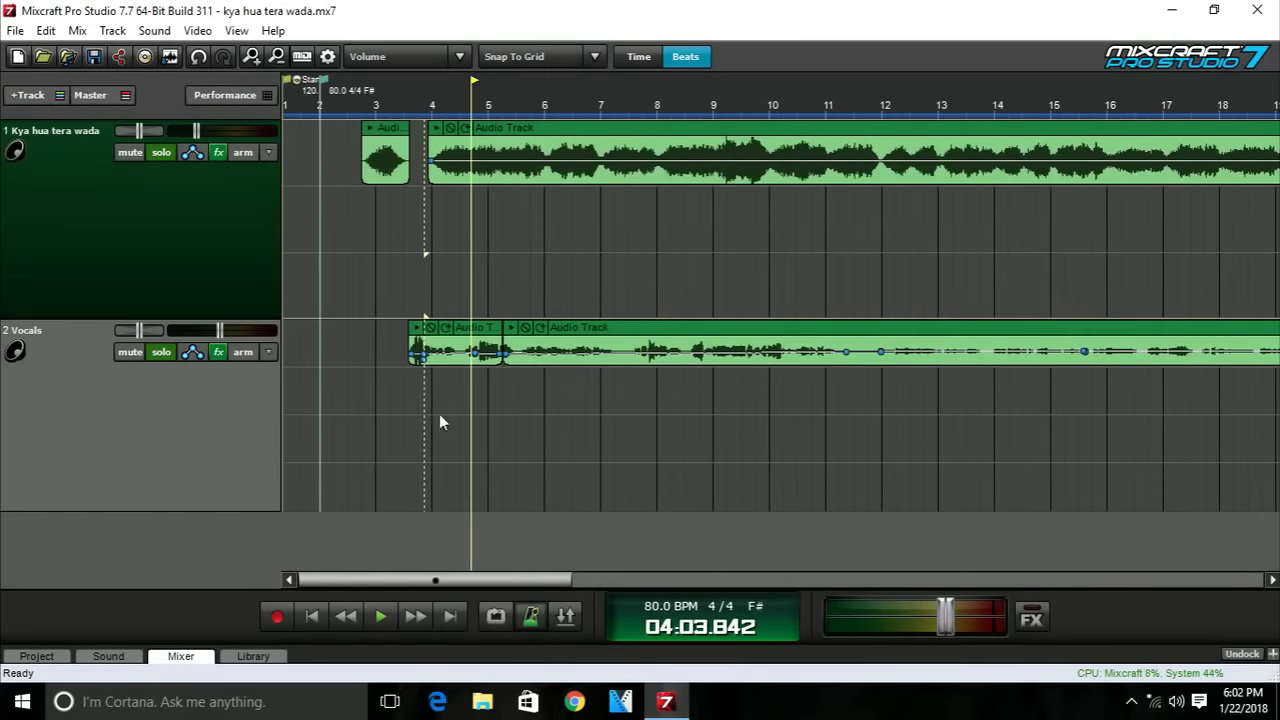
{"action": "scroll", "coordinate": [441, 405], "scroll_direction": "up", "scroll_amount": 2}
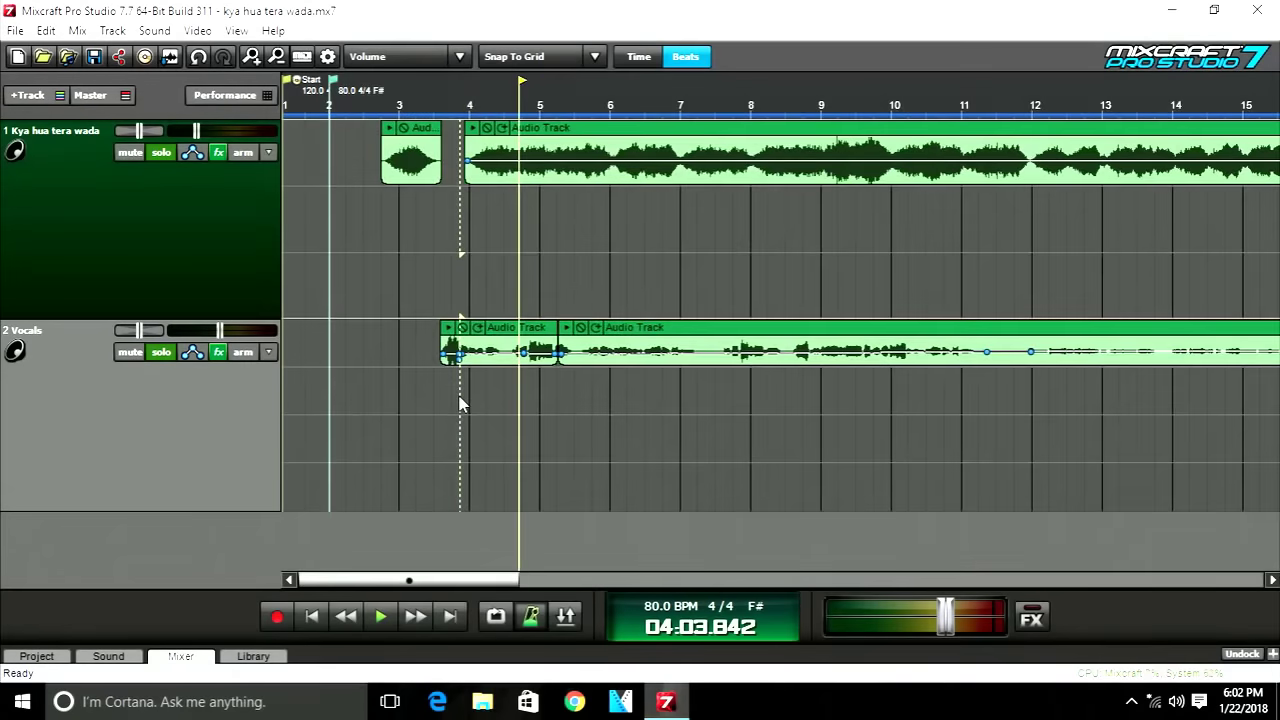
{"action": "scroll", "coordinate": [460, 405], "scroll_direction": "down", "scroll_amount": 6}
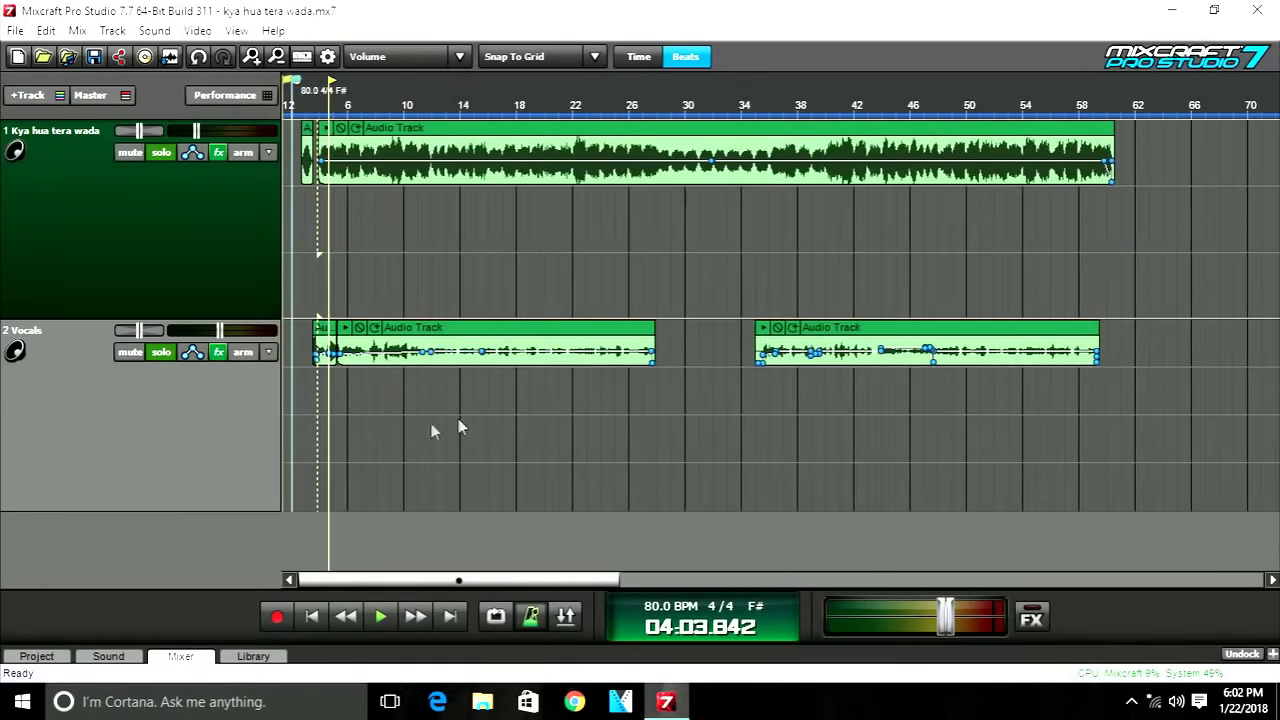
{"action": "scroll", "coordinate": [487, 451], "scroll_direction": "up", "scroll_amount": 3}
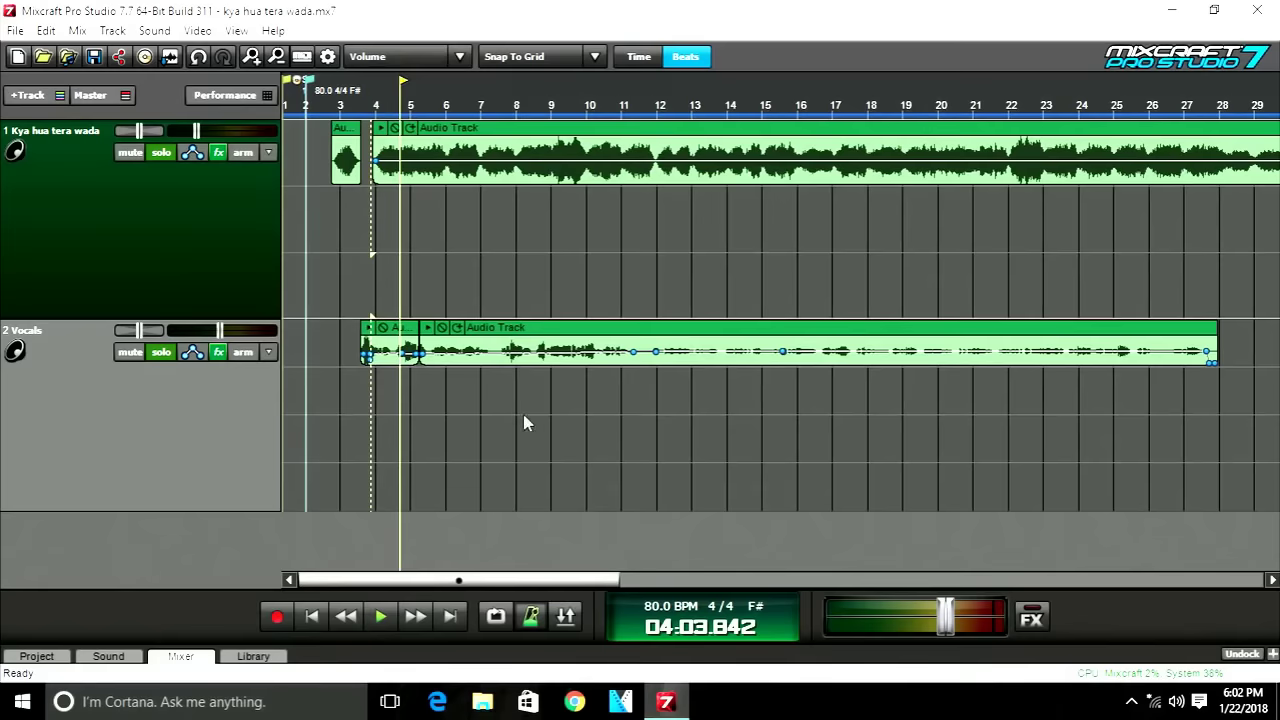
{"action": "scroll", "coordinate": [514, 419], "scroll_direction": "up", "scroll_amount": 3}
{"action": "scroll", "coordinate": [613, 436], "scroll_direction": "down", "scroll_amount": 4}
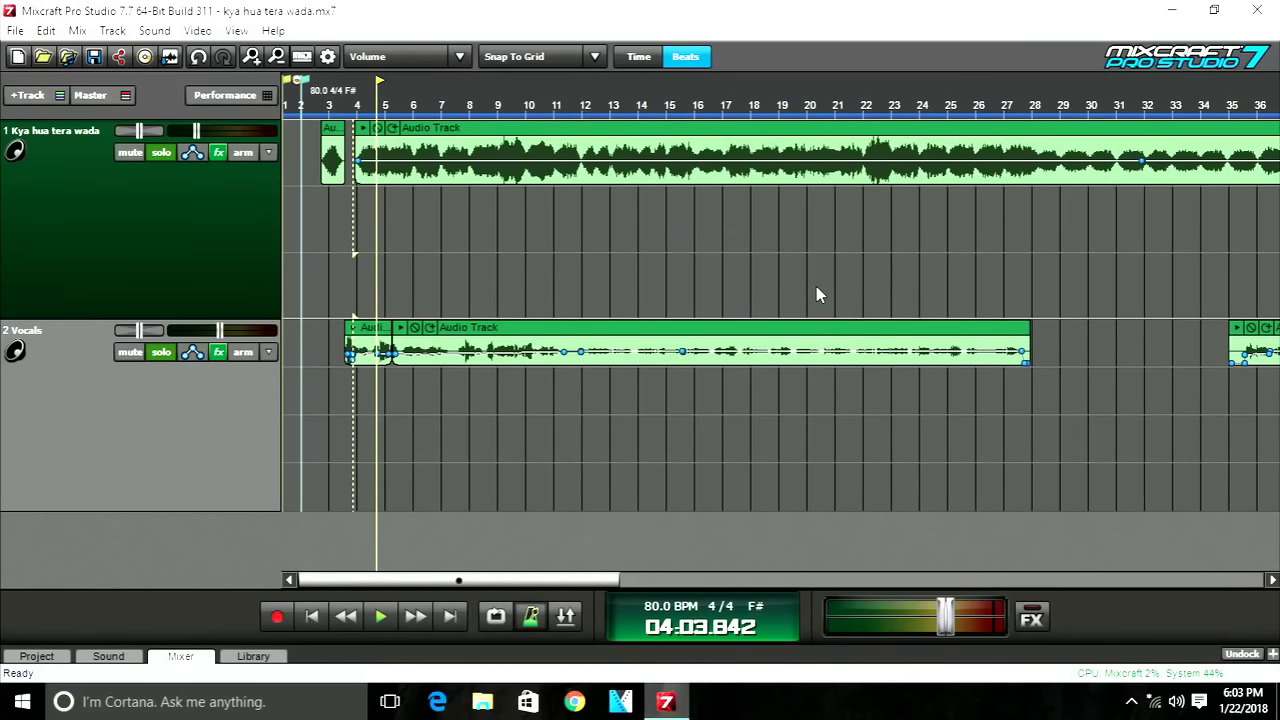
{"action": "scroll", "coordinate": [816, 294], "scroll_direction": "up", "scroll_amount": 4}
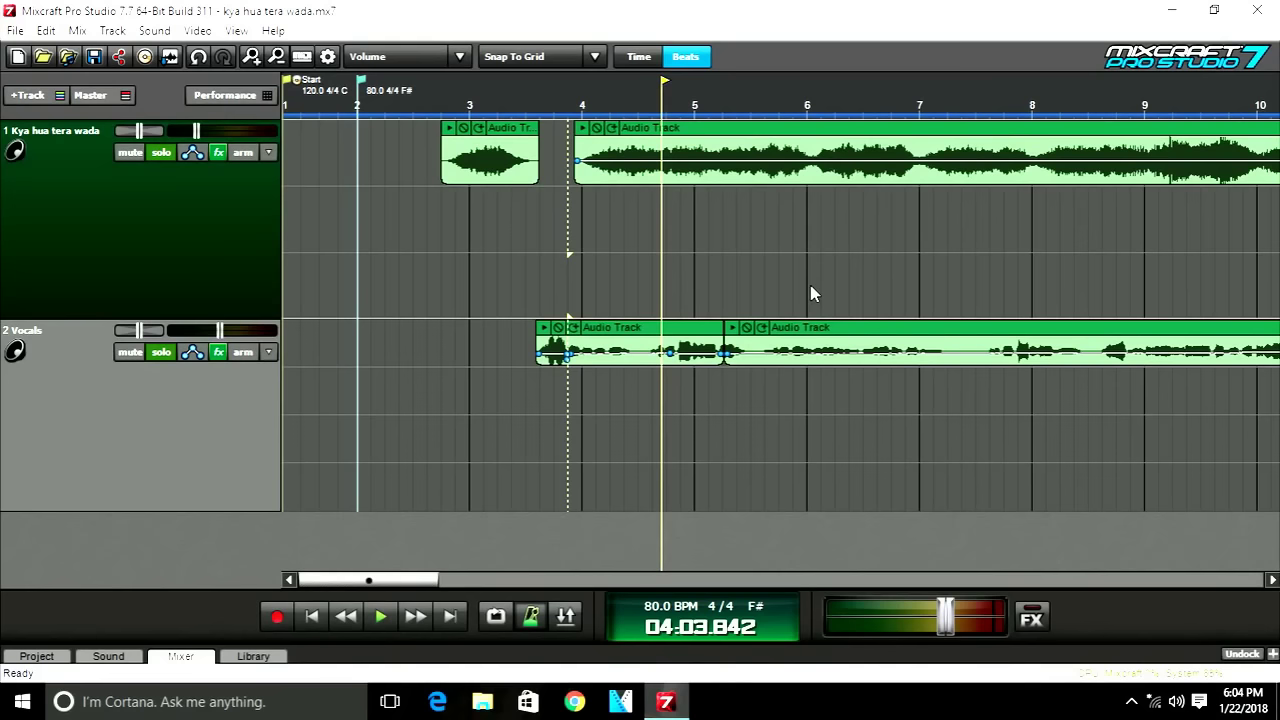
Add a virtual instrument track above the existing tracks and choose its Acoustic Piano preset.
{"action": "left_click", "coordinate": [28, 95]}
{"action": "left_click", "coordinate": [68, 142]}
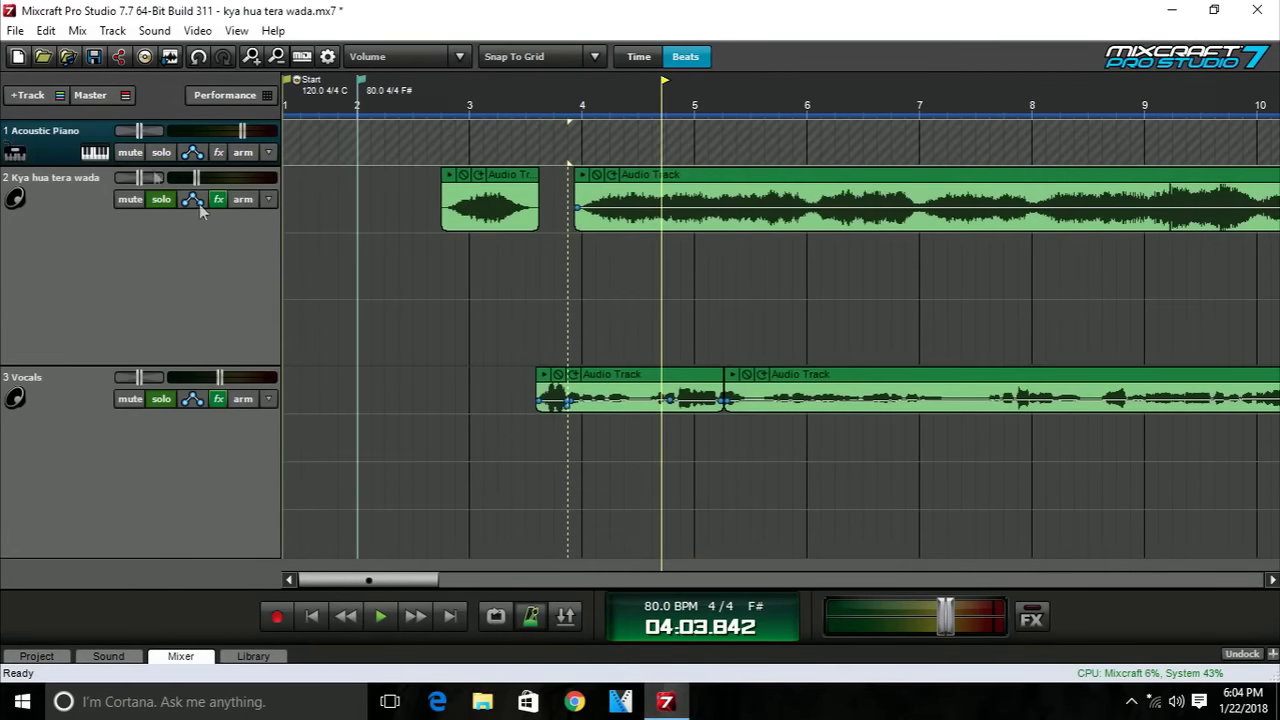
{"action": "left_click", "coordinate": [100, 148]}
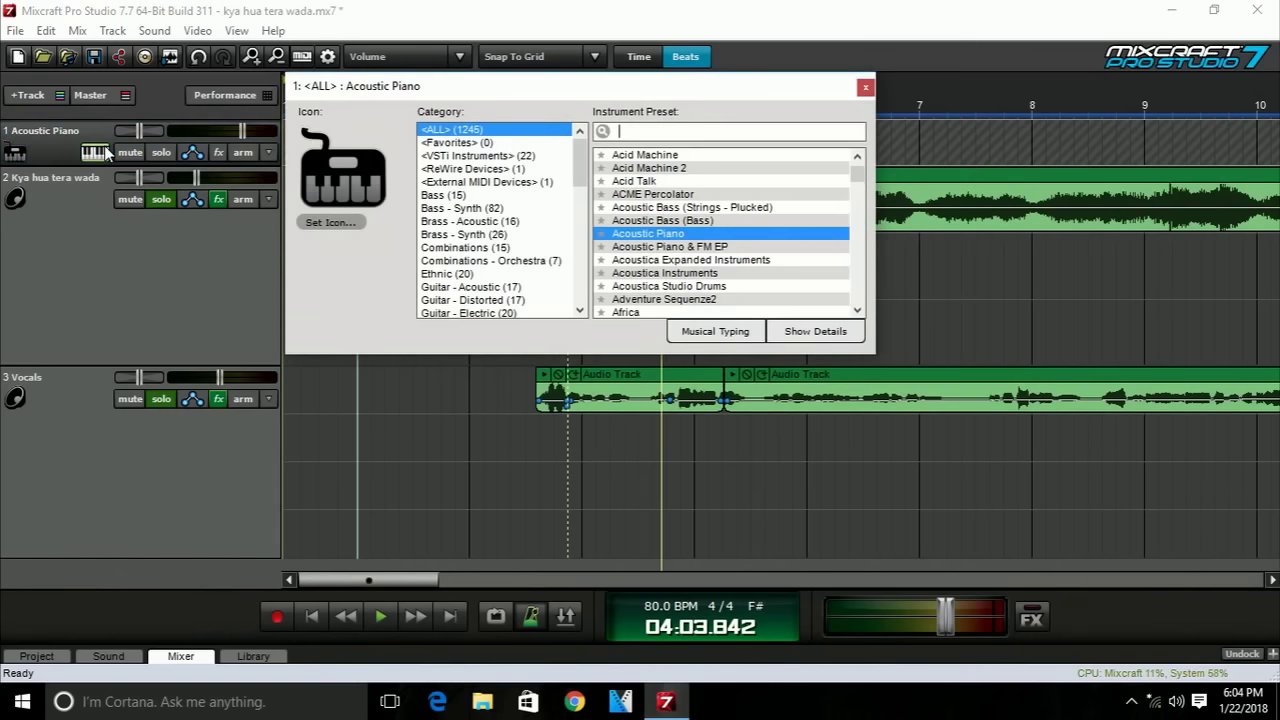
{"action": "left_click", "coordinate": [658, 236]}
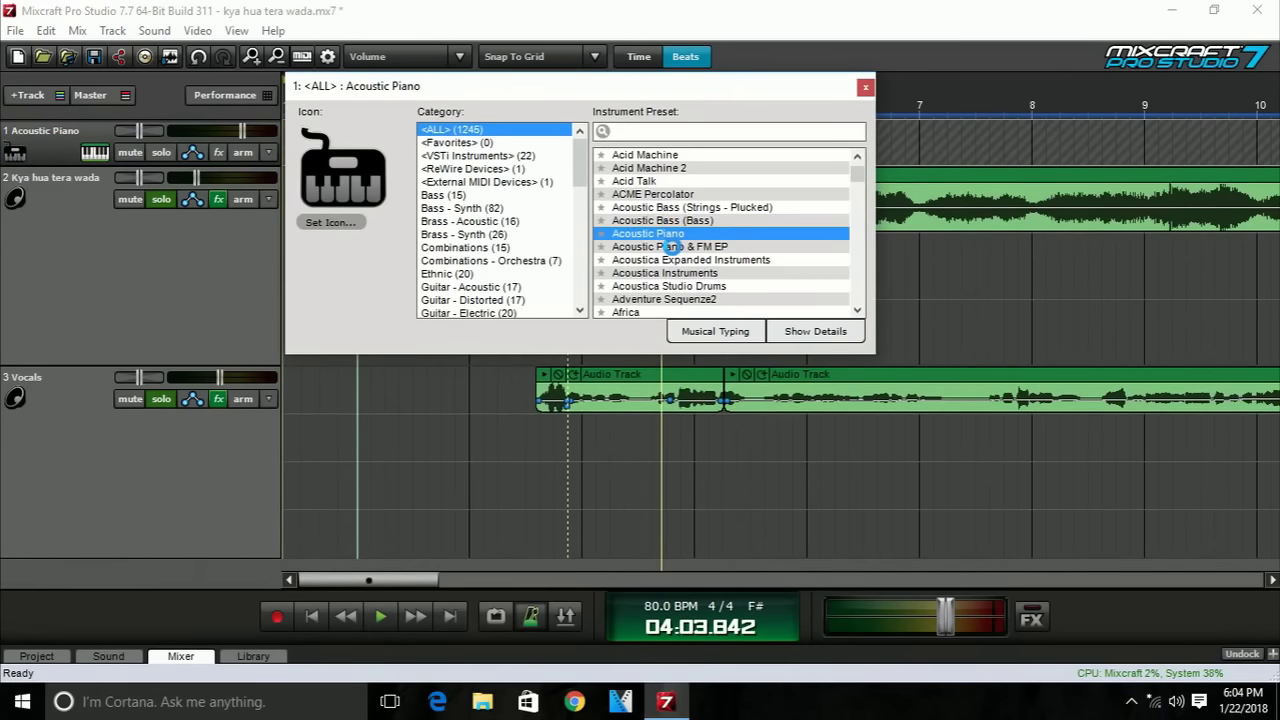
Open Musical Typing for the Acoustic Piano track and try the notes C3, D3 and E3.
{"action": "left_click", "coordinate": [718, 331]}
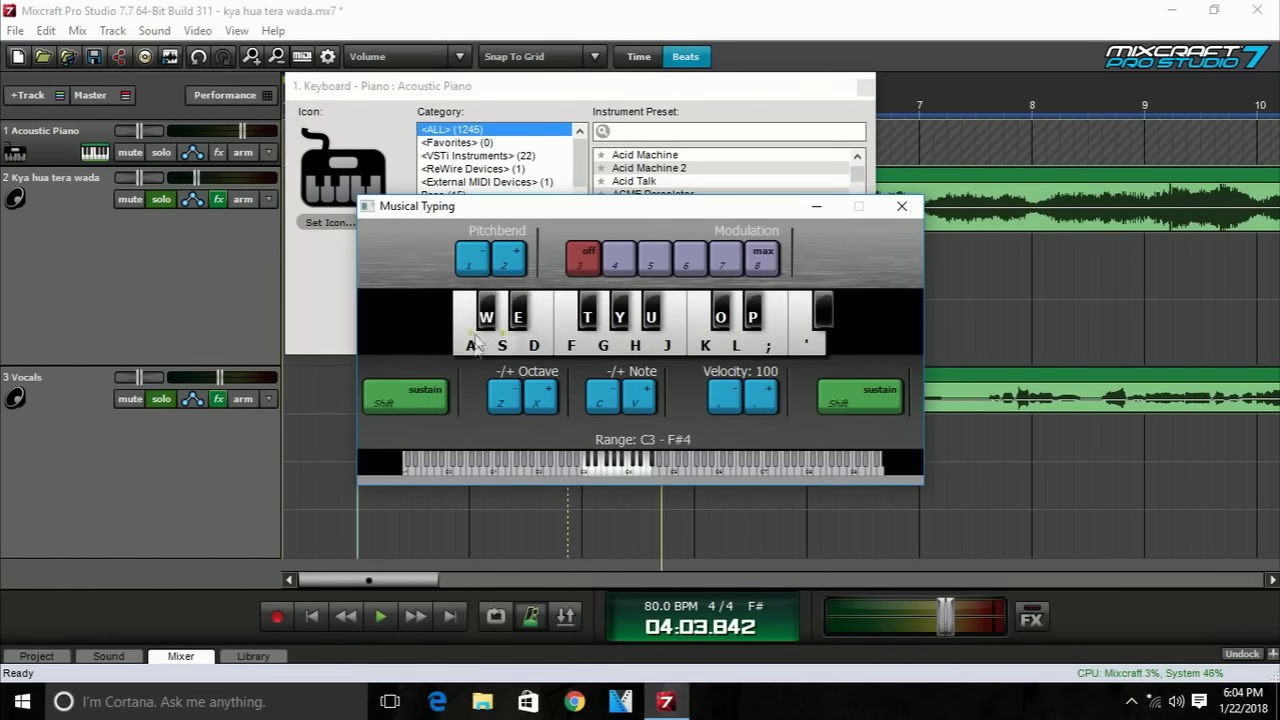
{"action": "key", "text": "a"}
{"action": "key", "text": "a"}
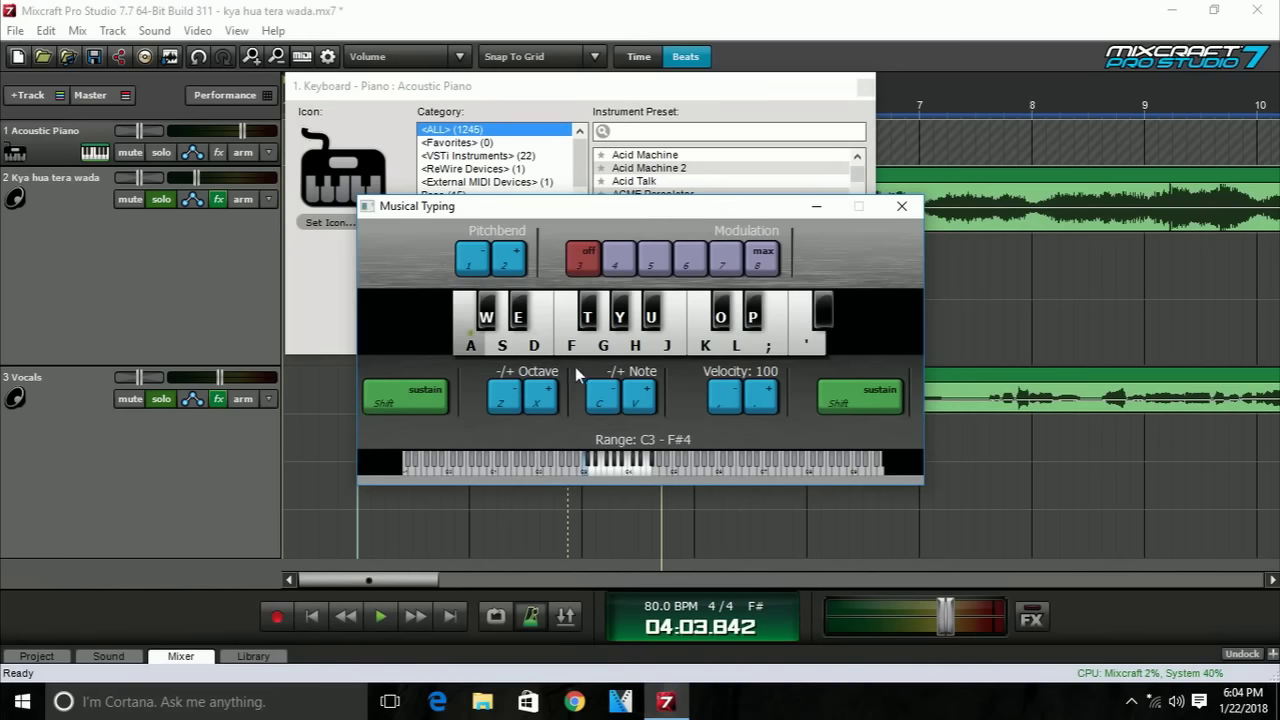
{"action": "key", "text": "a"}
{"action": "key", "text": "s"}
{"action": "key", "text": "d"}
Solo the Acoustic Piano track and play several test notes and chords on the Musical Typing keyboard.
{"action": "left_click", "coordinate": [161, 152]}
{"action": "key", "text": "a"}
{"action": "key", "text": "a"}
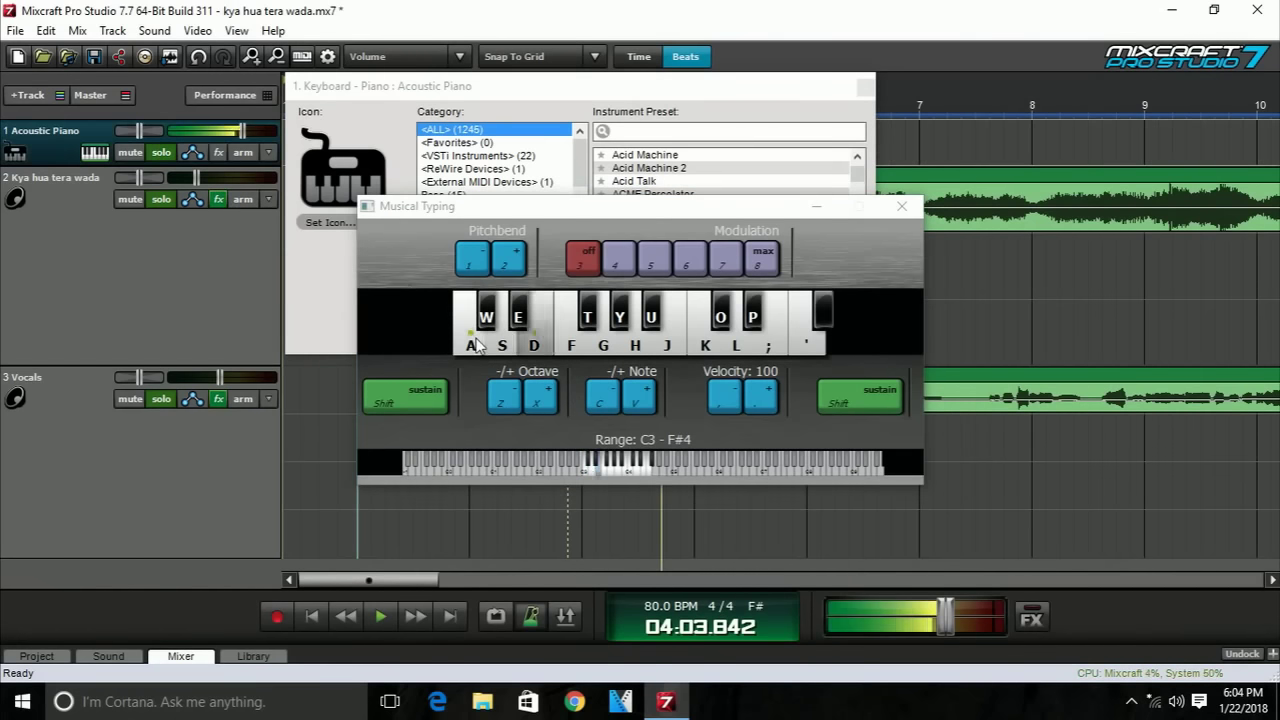
{"action": "key", "text": "a"}
{"action": "key", "text": "s"}
{"action": "key", "text": "d"}
{"action": "key", "text": "h"}
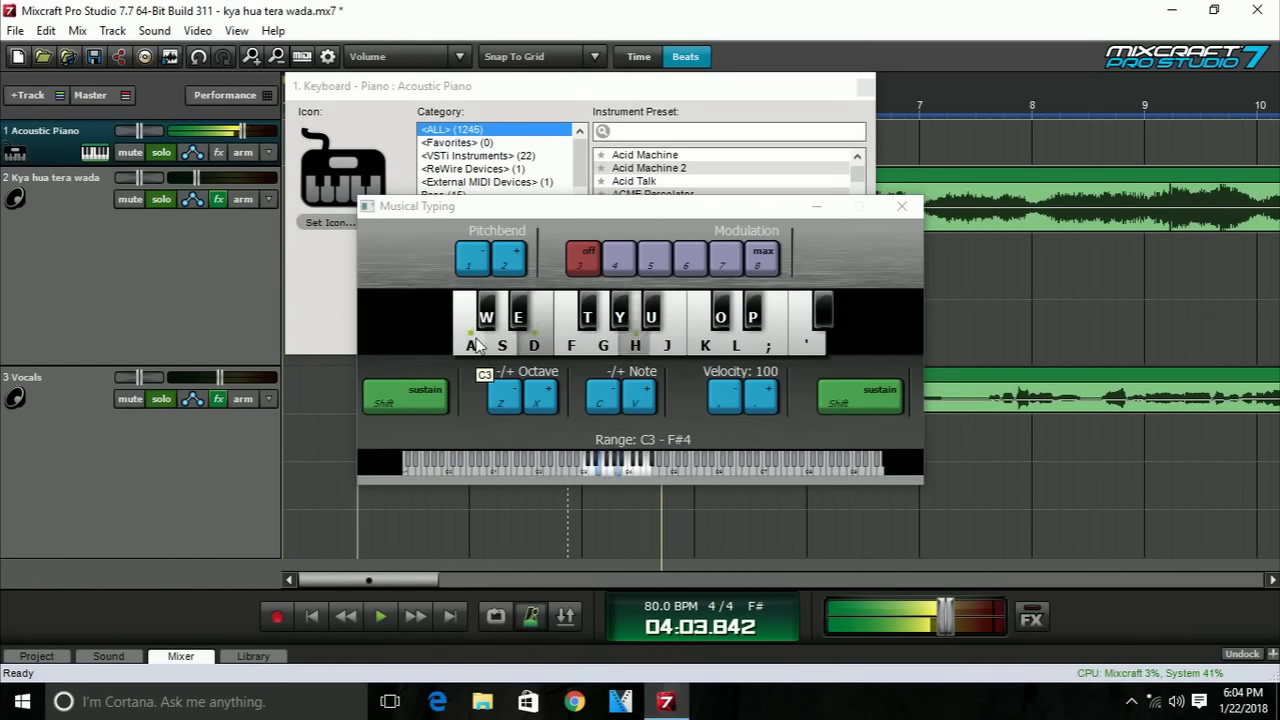
{"action": "key", "text": "k"}
{"action": "key", "text": "a"}
{"action": "key", "text": "d"}
{"action": "key", "text": "g"}
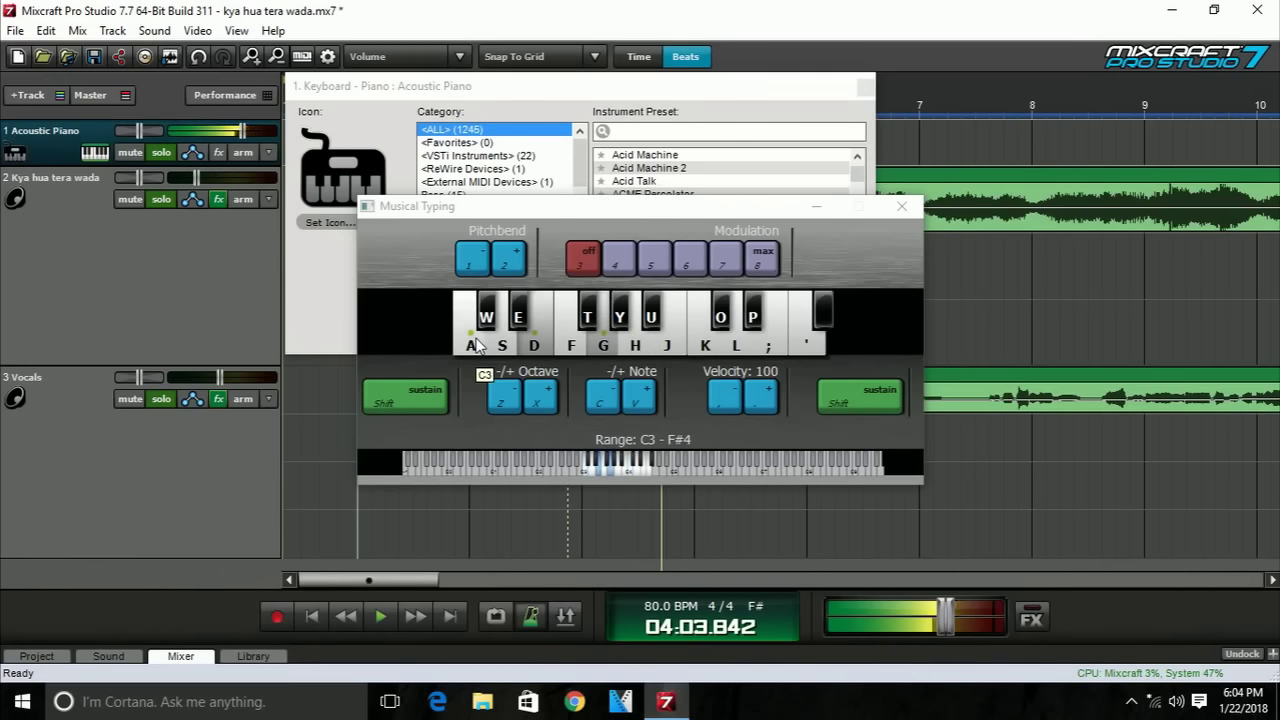
{"action": "key", "text": "a"}
{"action": "key", "text": "d"}
{"action": "key", "text": "g"}
{"action": "key", "text": "j"}
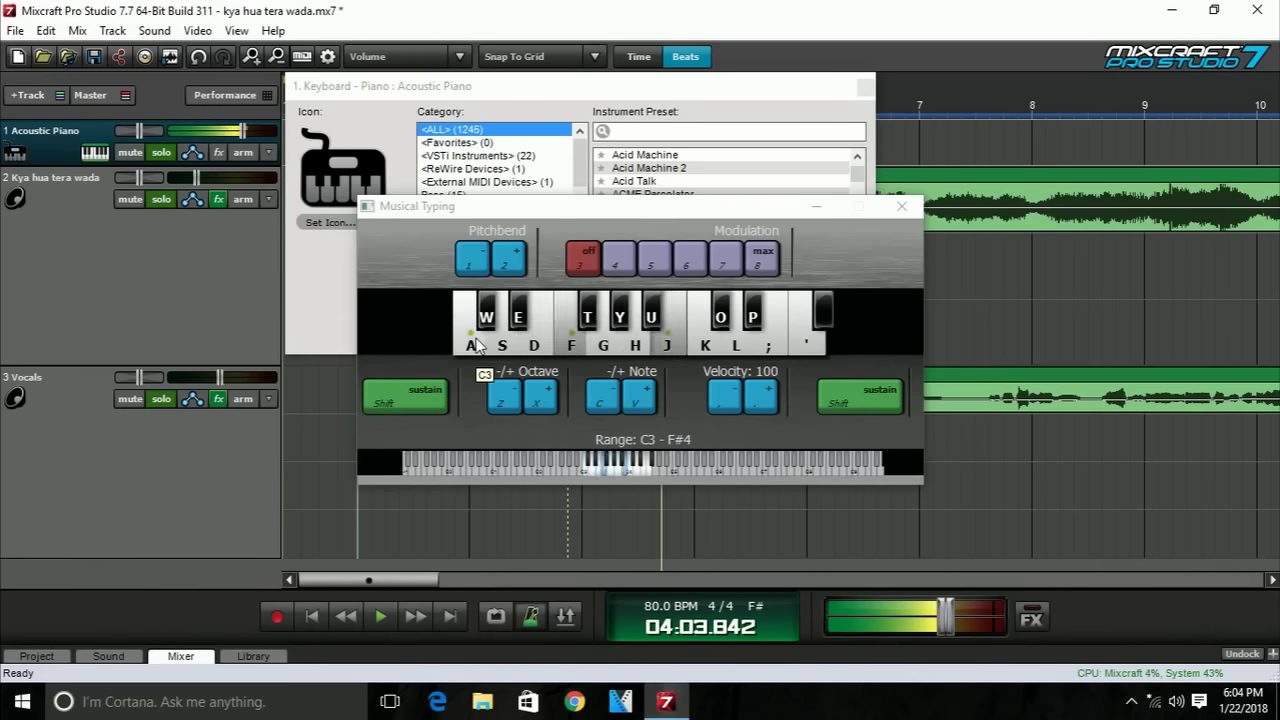
{"action": "key", "text": "g"}
{"action": "key", "text": "k"}
{"action": "key", "text": "t"}
{"action": "key", "text": "u"}
Record a short take on the Acoustic Piano track, disarm the track and close the Musical Typing keyboard.
{"action": "key", "text": "r"}
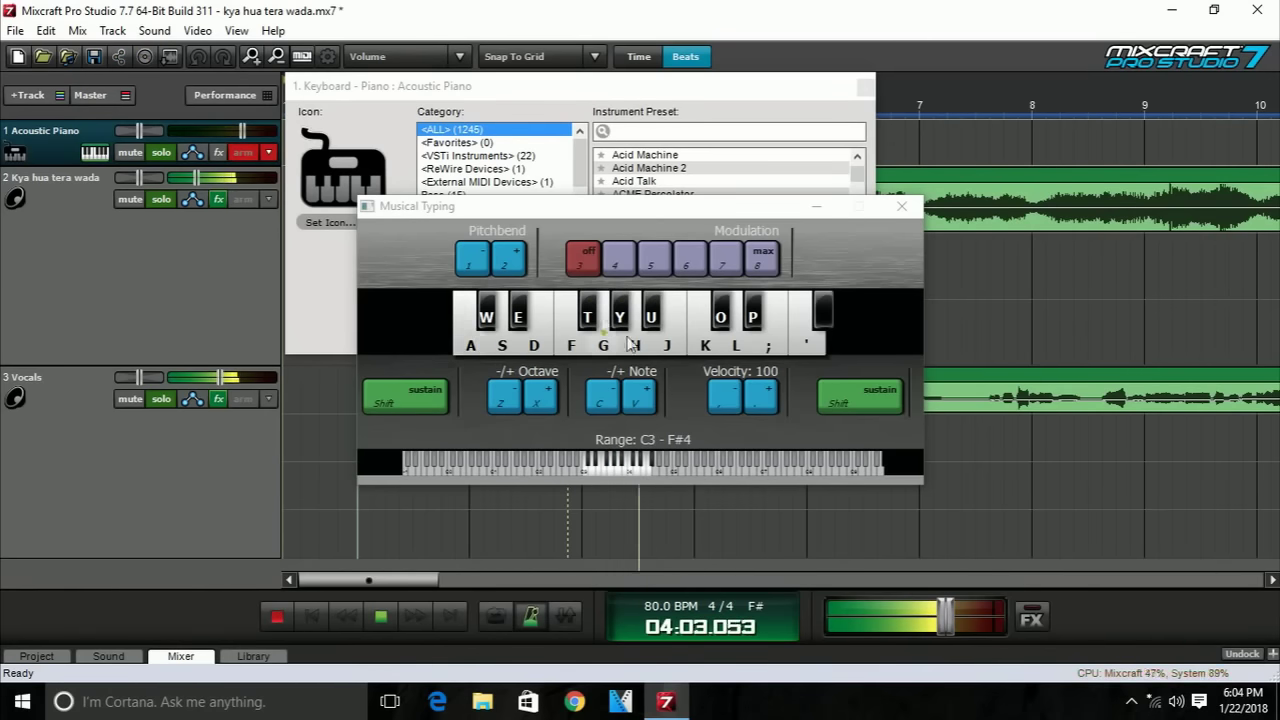
{"action": "left_click", "coordinate": [254, 155]}
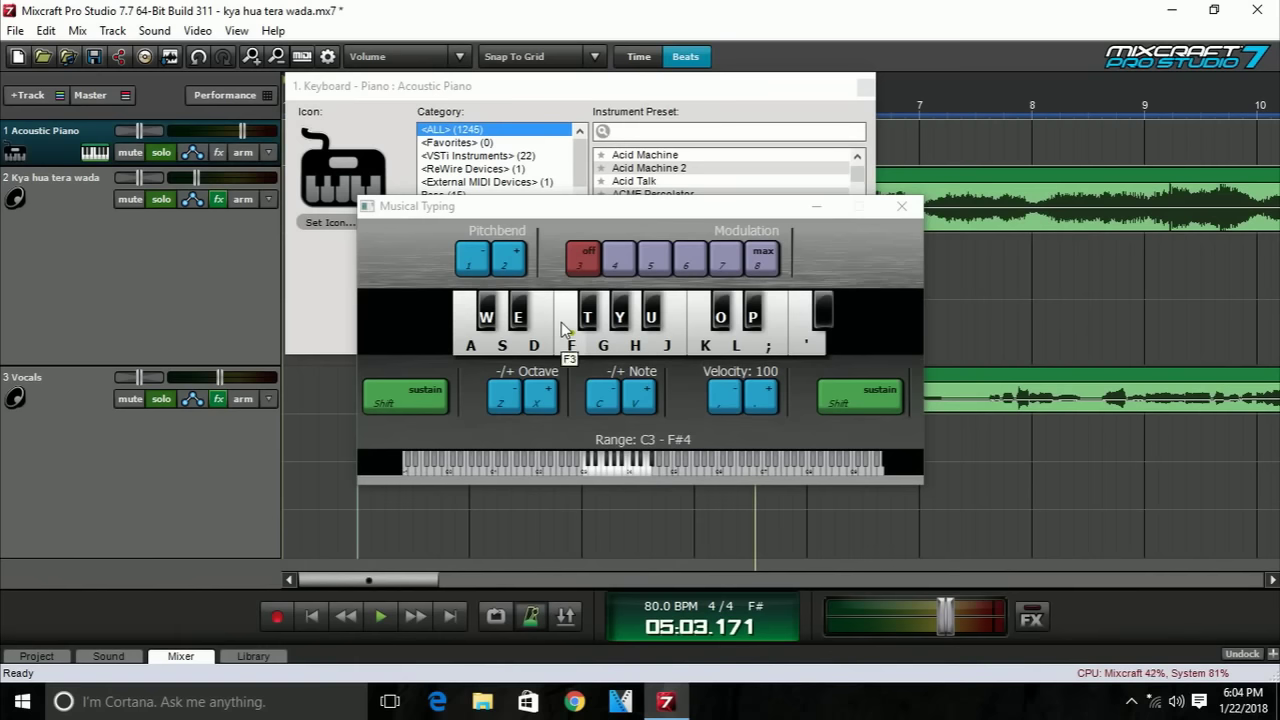
{"action": "left_click", "coordinate": [902, 208]}
Change the instrument track's preset to Angry Dubstep Bass (use mod wheel) and close the instrument window.
{"action": "scroll", "coordinate": [718, 287], "scroll_direction": "down", "scroll_amount": 12}
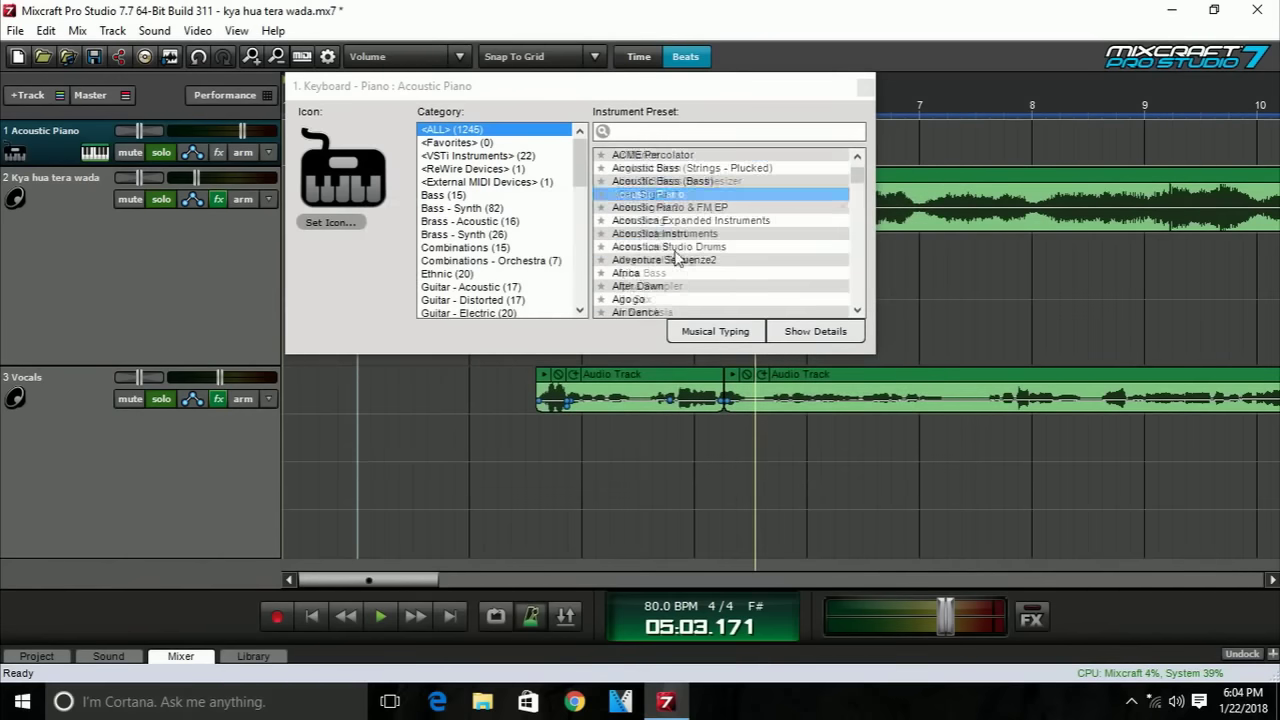
{"action": "scroll", "coordinate": [718, 287], "scroll_direction": "up", "scroll_amount": 3}
{"action": "scroll", "coordinate": [718, 287], "scroll_direction": "down", "scroll_amount": 3}
{"action": "left_click", "coordinate": [690, 262]}
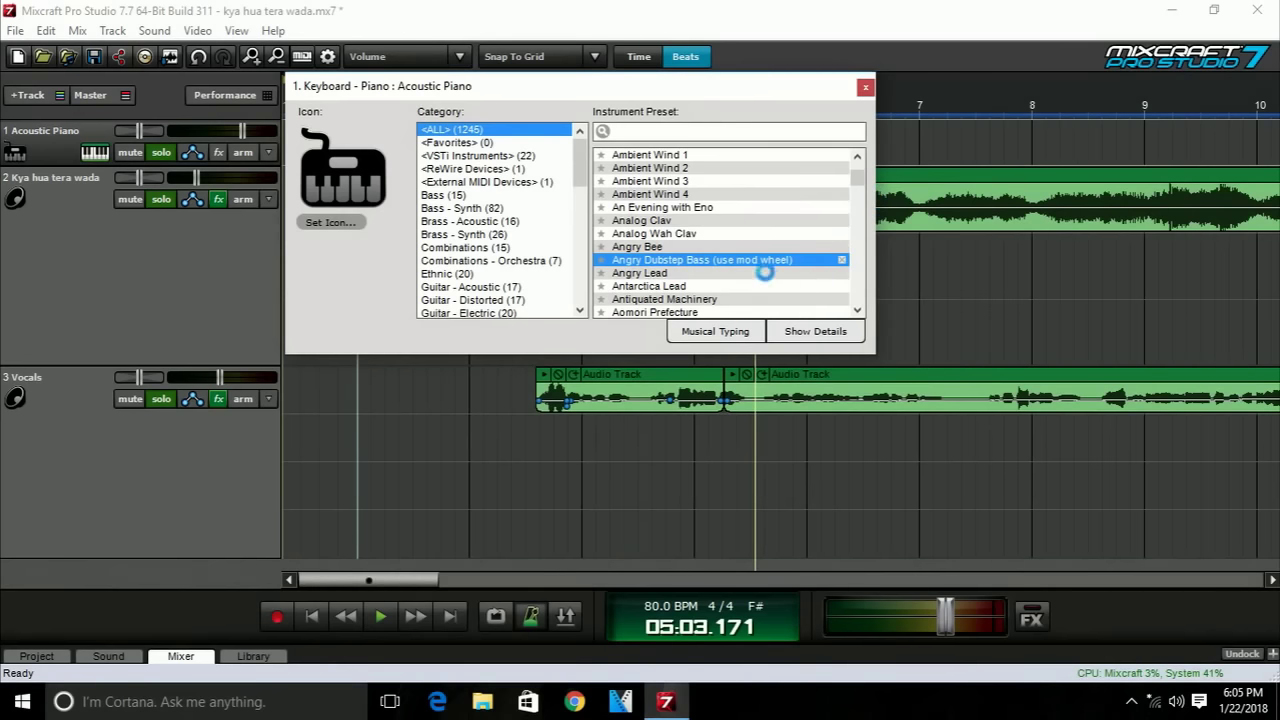
{"action": "left_click", "coordinate": [866, 88]}
{"action": "left_click", "coordinate": [865, 89]}
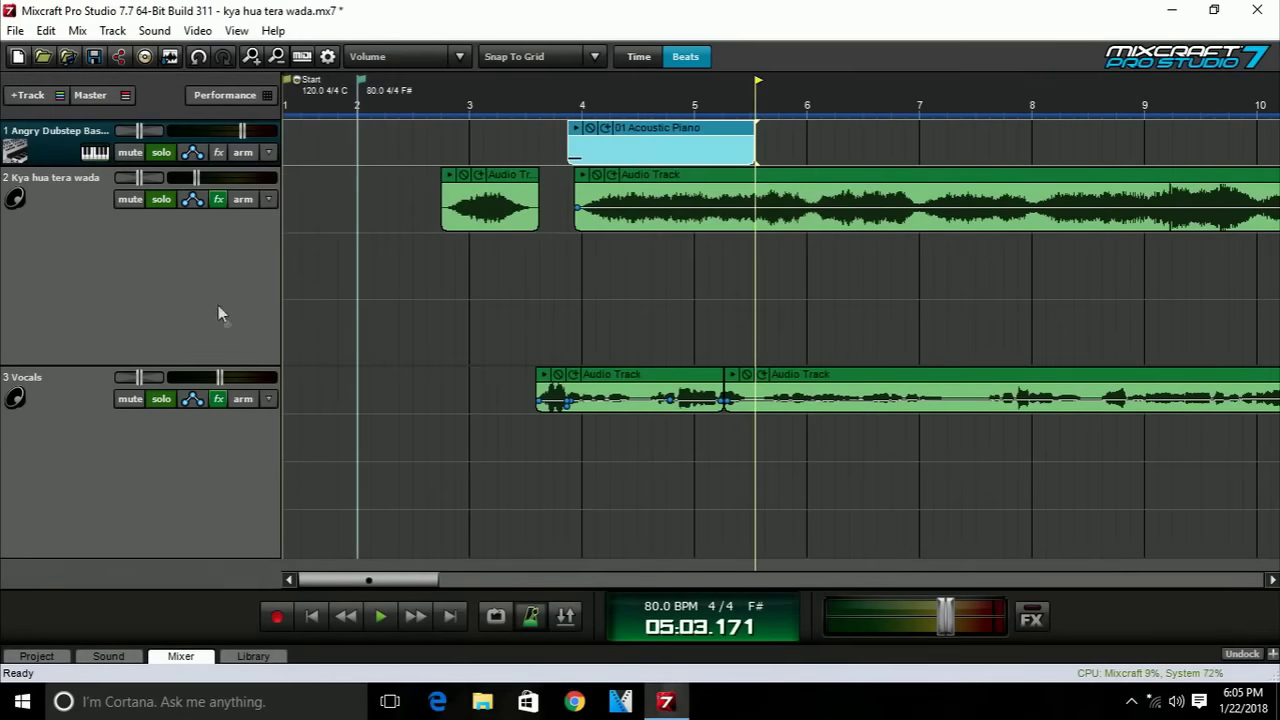
Delete the recorded Acoustic Piano clip and remove the Angry Dubstep Bass instrument track.
{"action": "left_click", "coordinate": [459, 292]}
{"action": "left_click", "coordinate": [668, 135]}
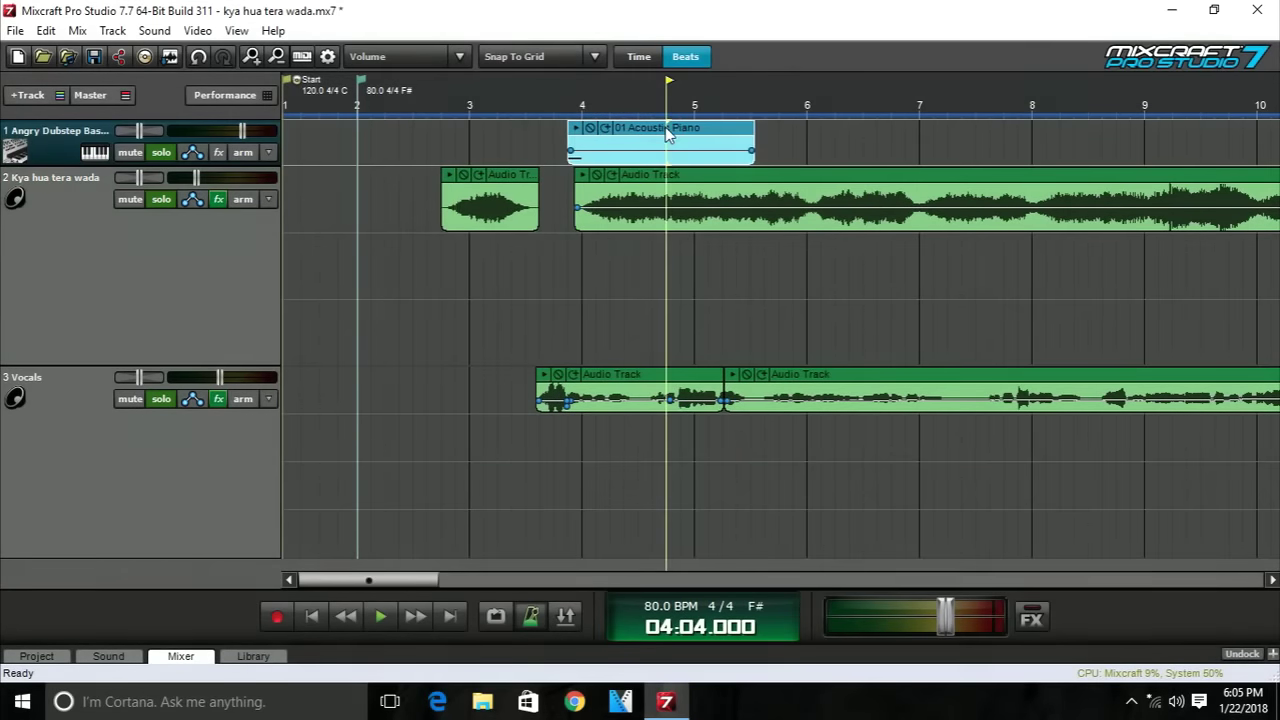
{"action": "key", "text": "Delete"}
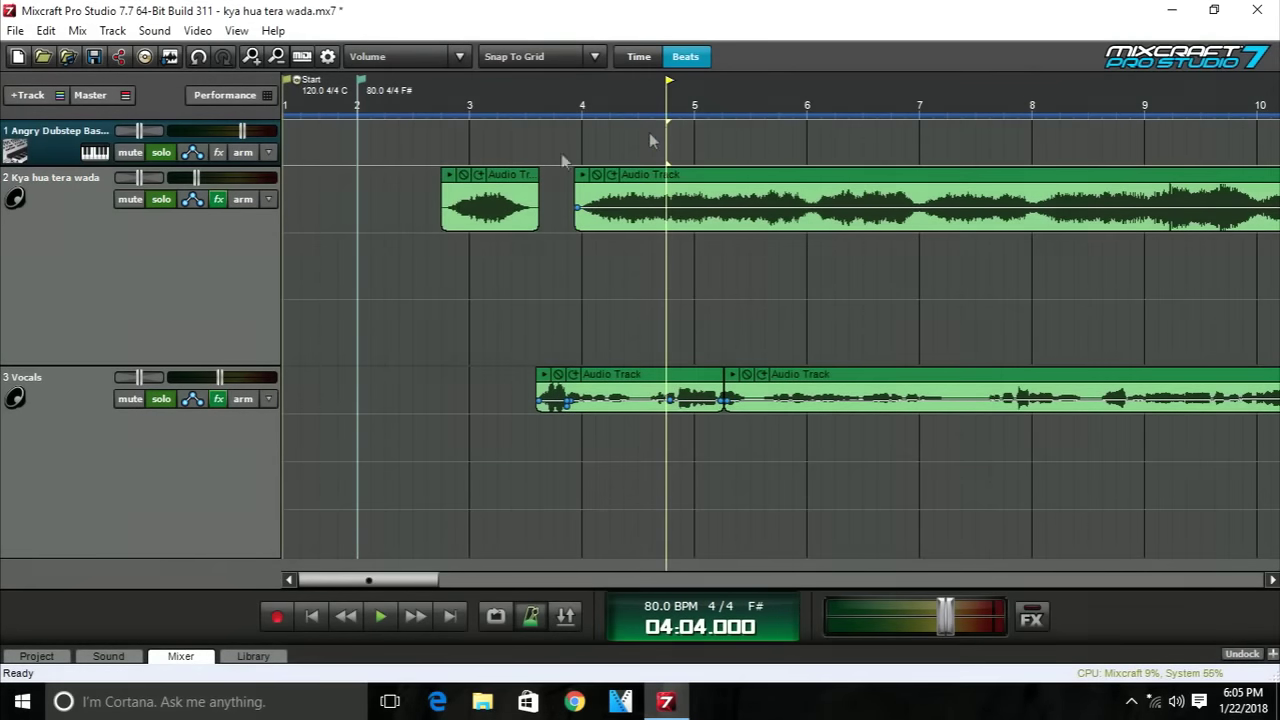
{"action": "right_click", "coordinate": [49, 134]}
{"action": "left_click", "coordinate": [100, 163]}
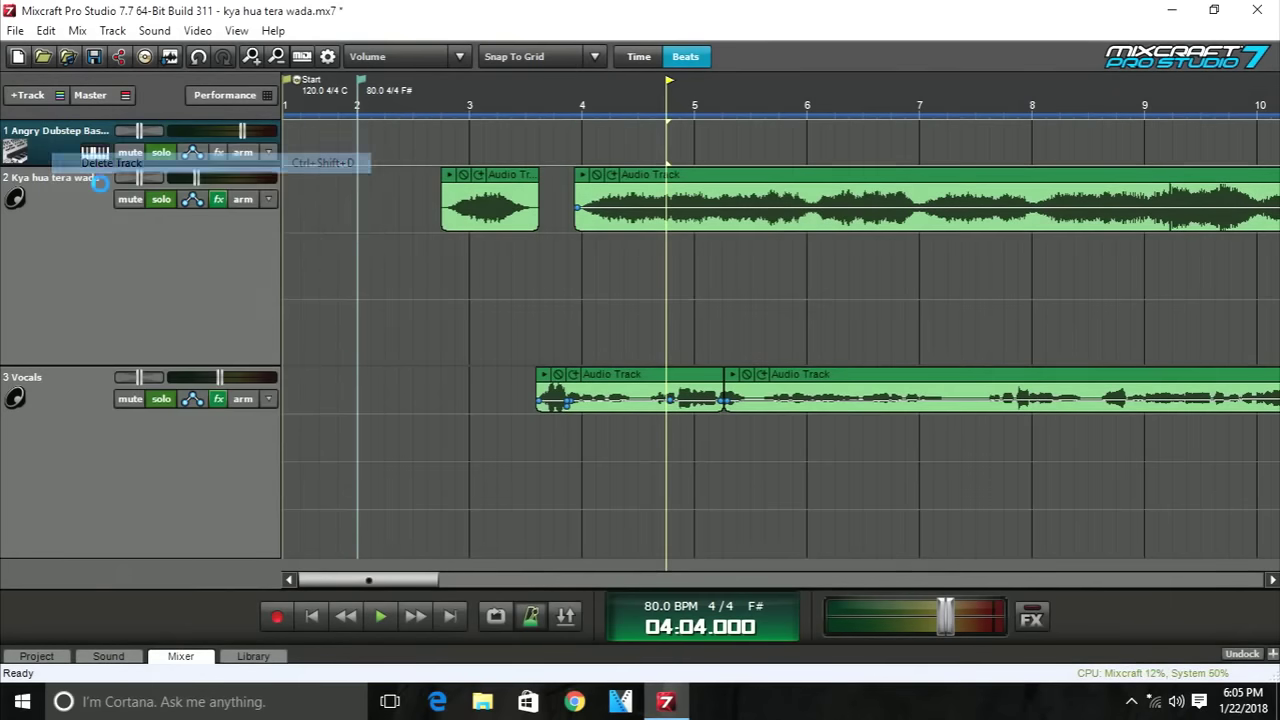
Look at the mixer and the sound details, and hide the details area again.
{"action": "left_click", "coordinate": [185, 655]}
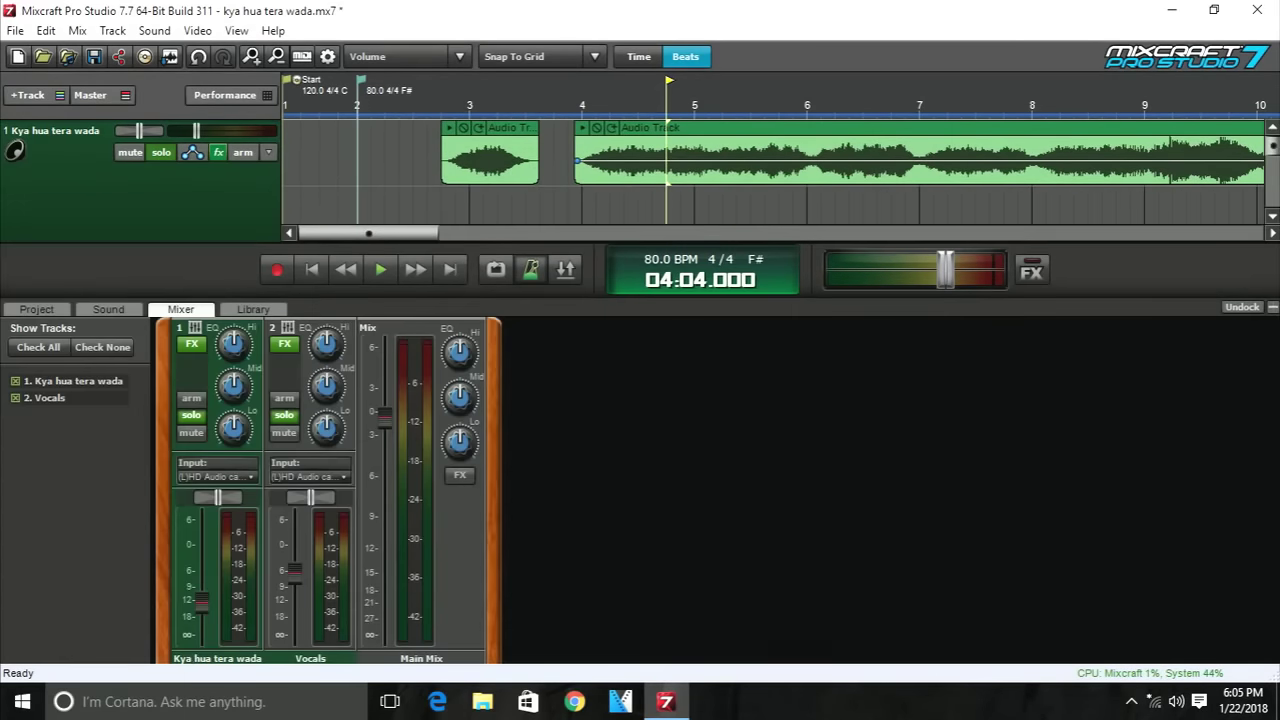
{"action": "left_click", "coordinate": [108, 309]}
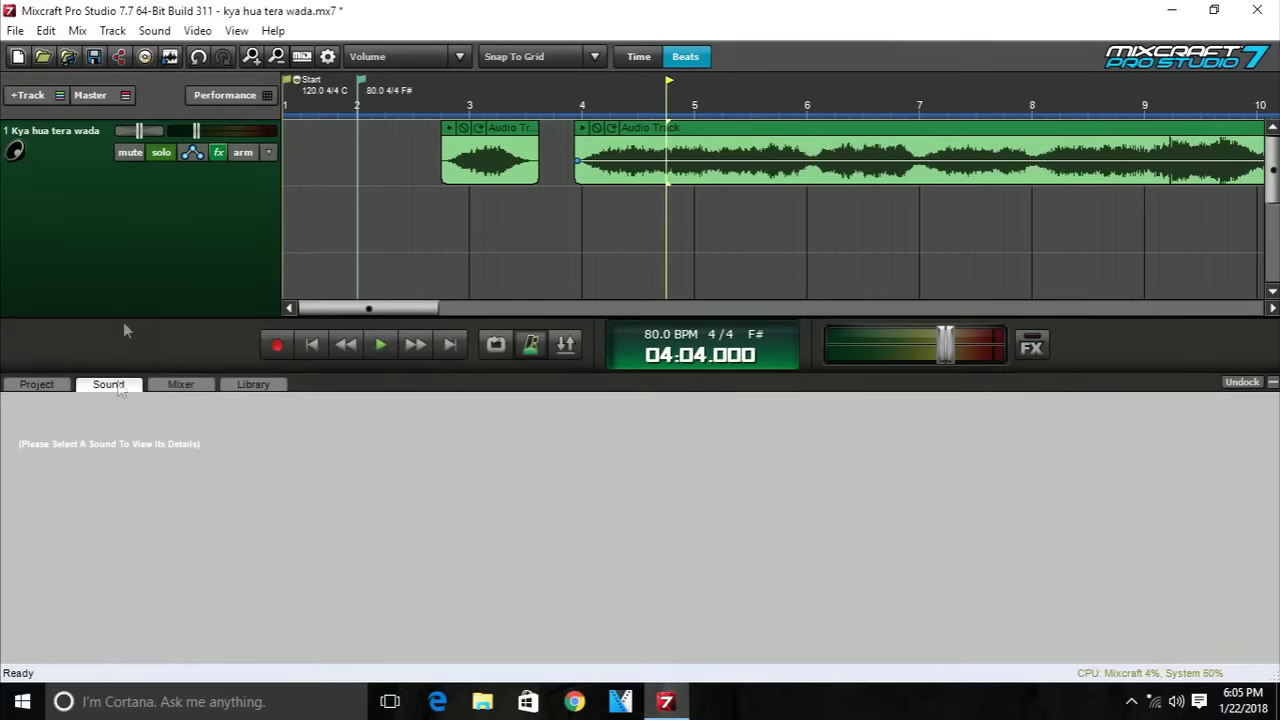
{"action": "right_click", "coordinate": [162, 348]}
{"action": "left_click", "coordinate": [218, 646]}
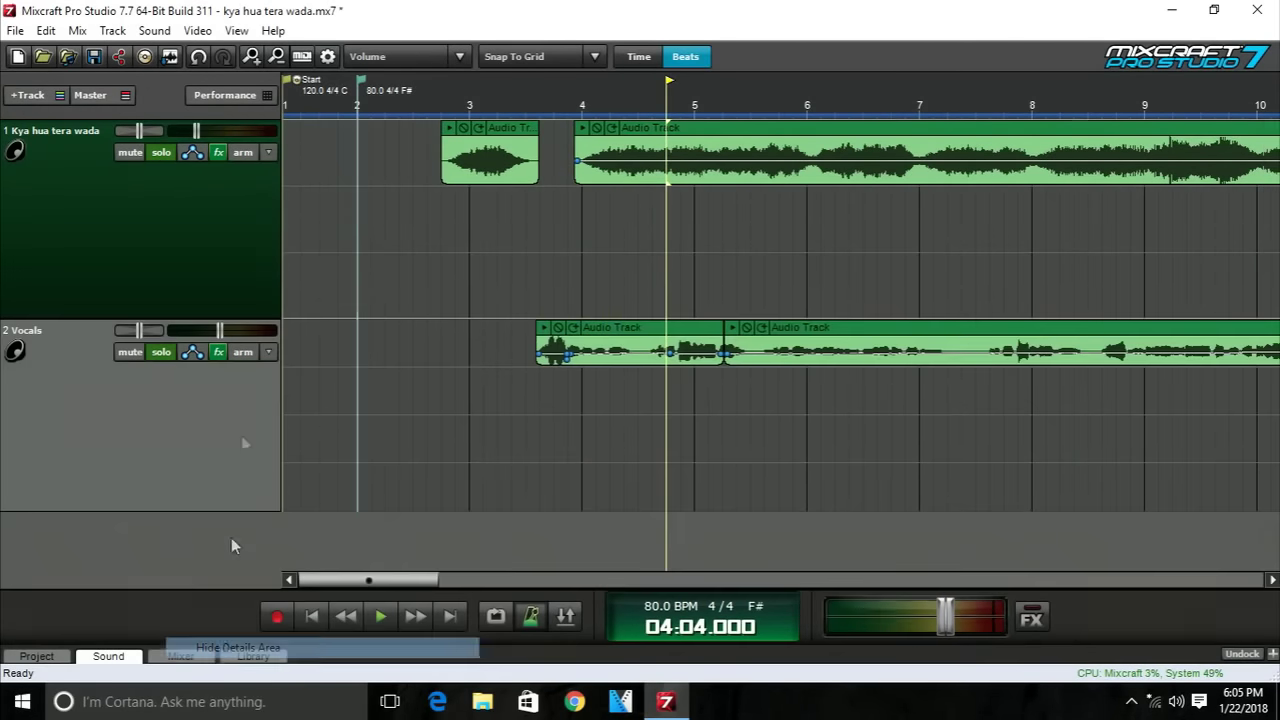